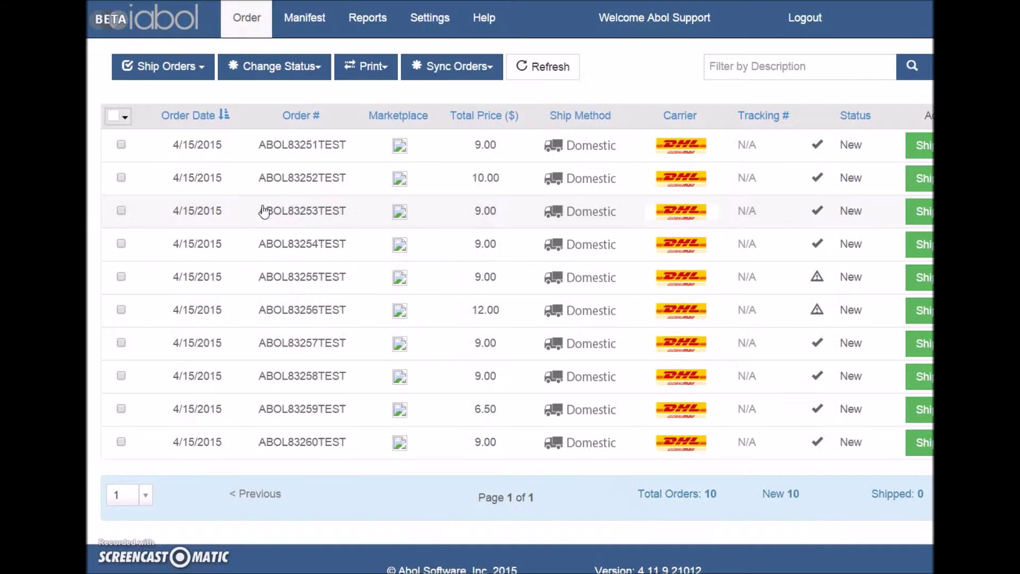
# Start a new marketplace integration from the order sync options and add an eBay map.
pyautogui.click(224, 222)
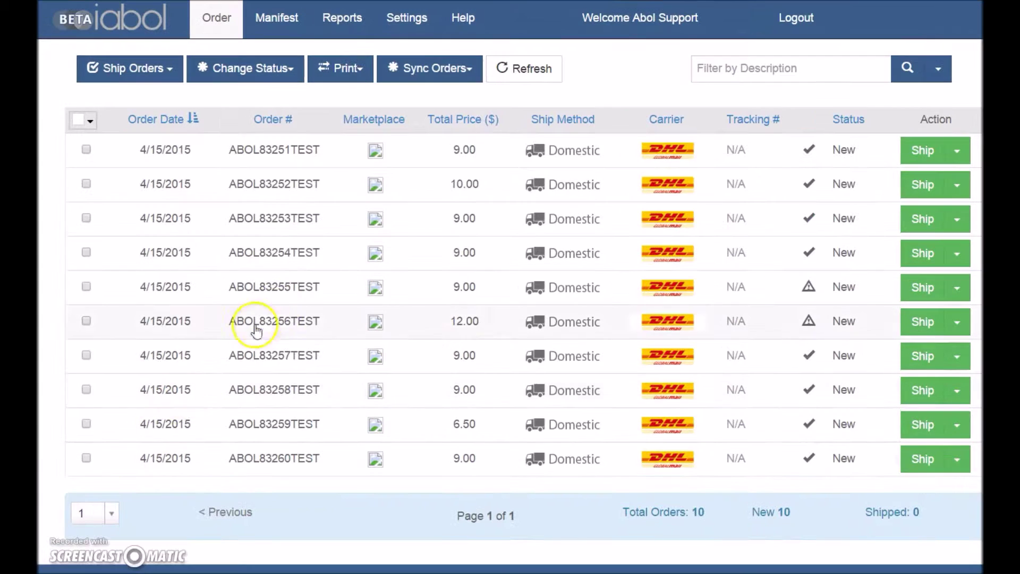
pyautogui.moveTo(459, 72)
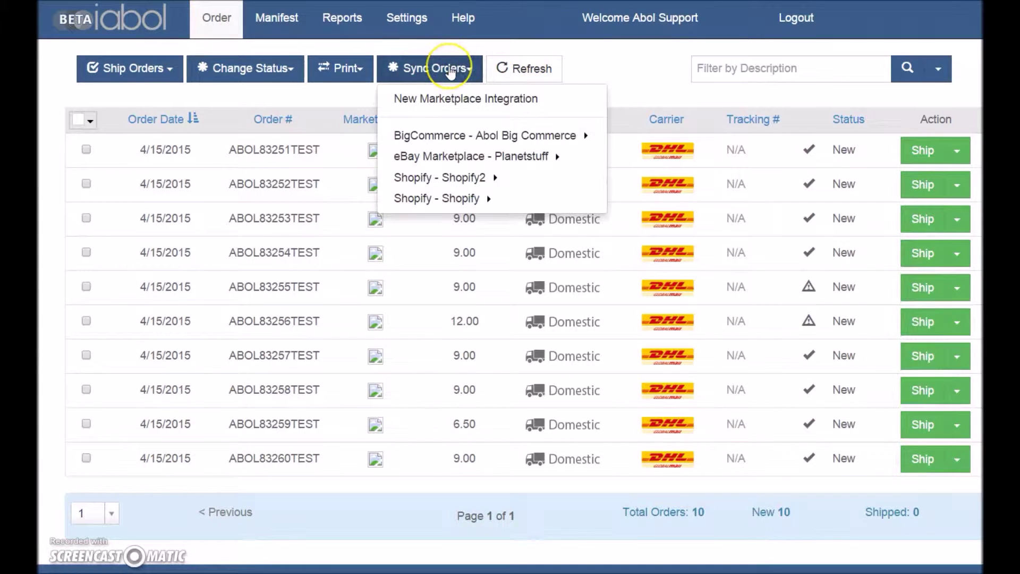
pyautogui.click(450, 69)
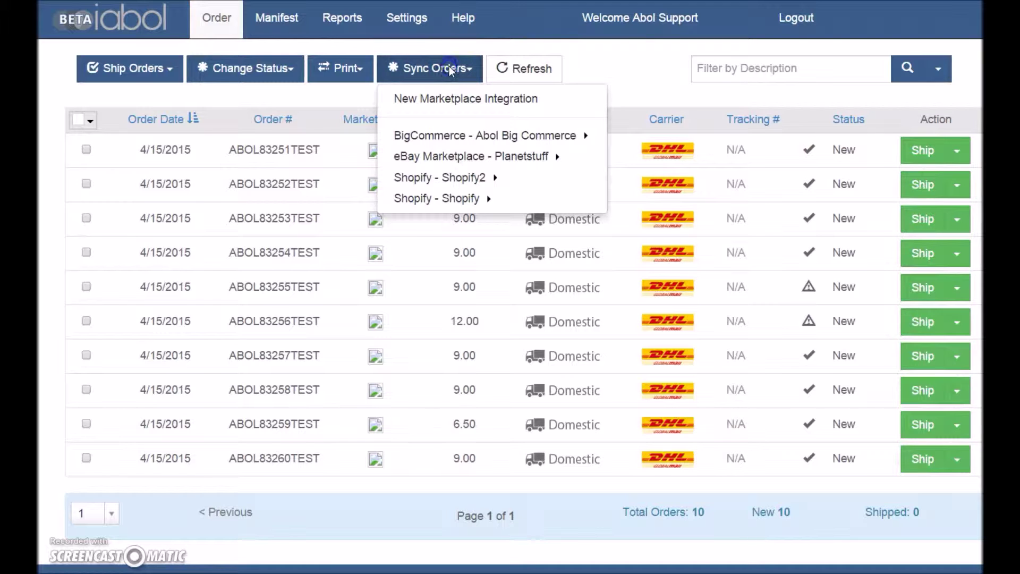
pyautogui.click(452, 100)
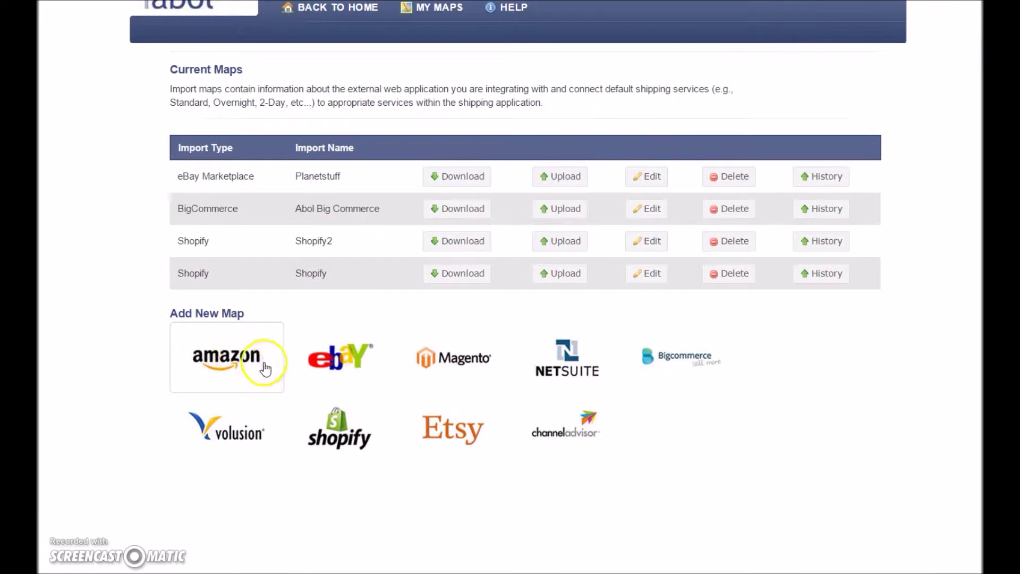
pyautogui.click(343, 360)
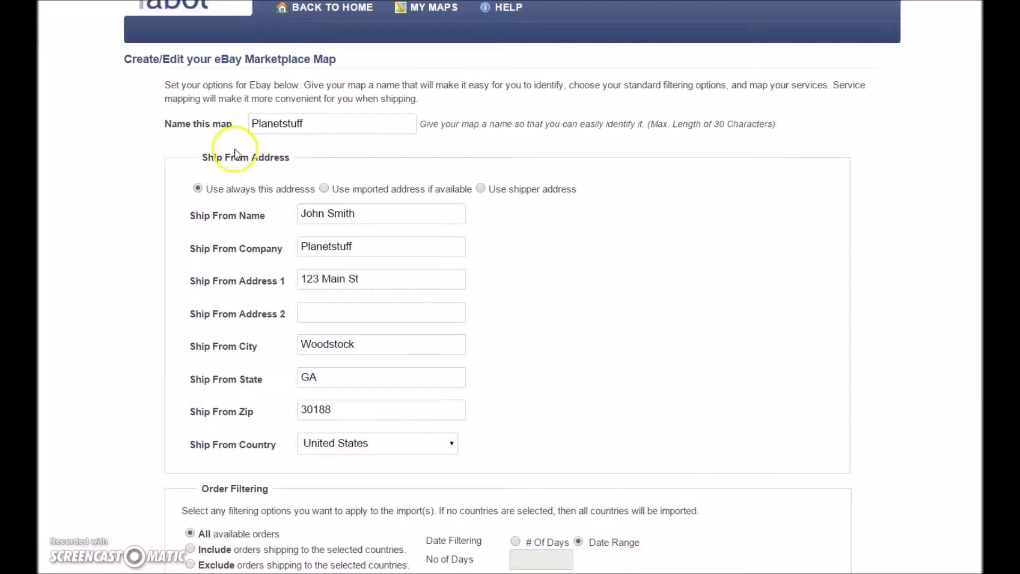
# Append "- Ebay" to the Planetstuff map name.
pyautogui.click(334, 123)
pyautogui.write('- E')
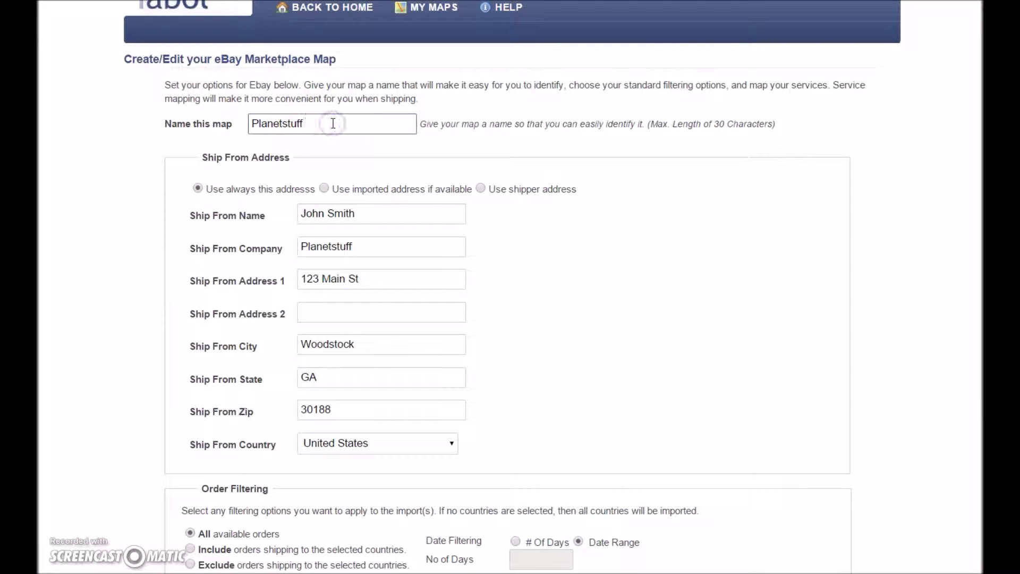
pyautogui.write('bay')
pyautogui.click(560, 281)
# Set the map's order date filtering to use a number of days instead of a date range.
pyautogui.scroll(-3, 562, 283)
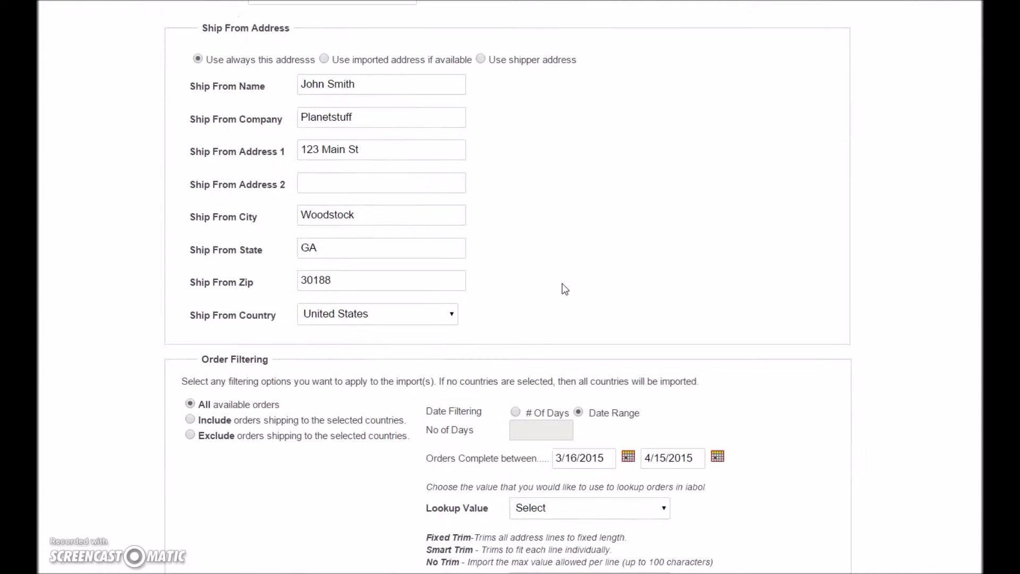
pyautogui.scroll(-1, 562, 284)
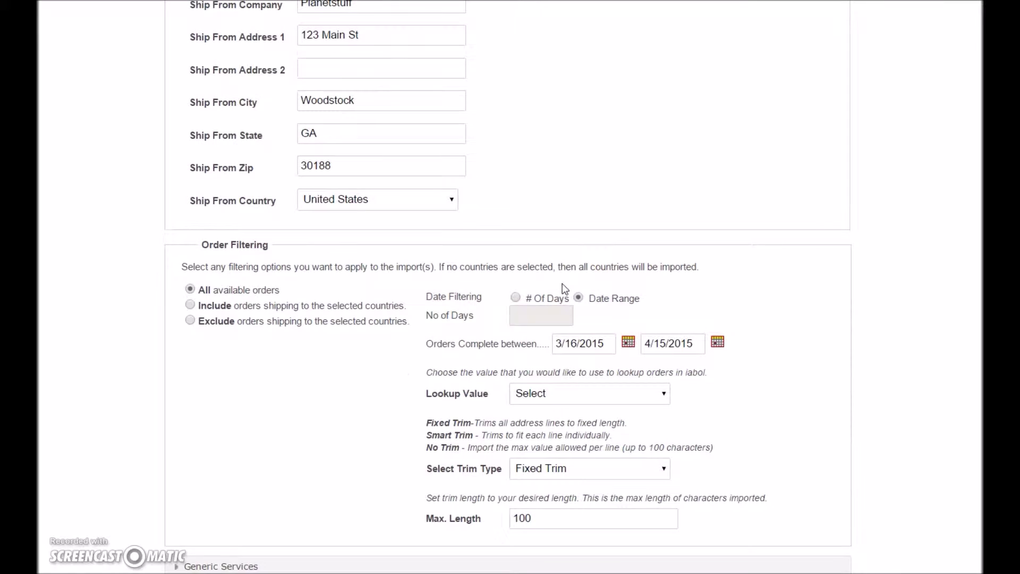
pyautogui.click(516, 298)
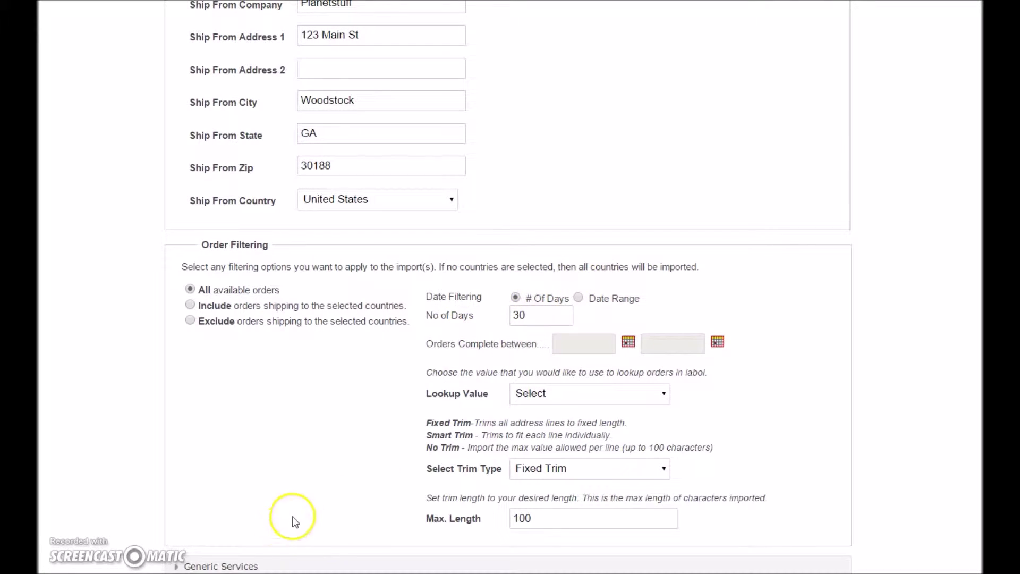
# Expand the generic services and review the carrier services offered for Economy Int'l Shipping and Expedited Shipping from outside US.
pyautogui.click(225, 565)
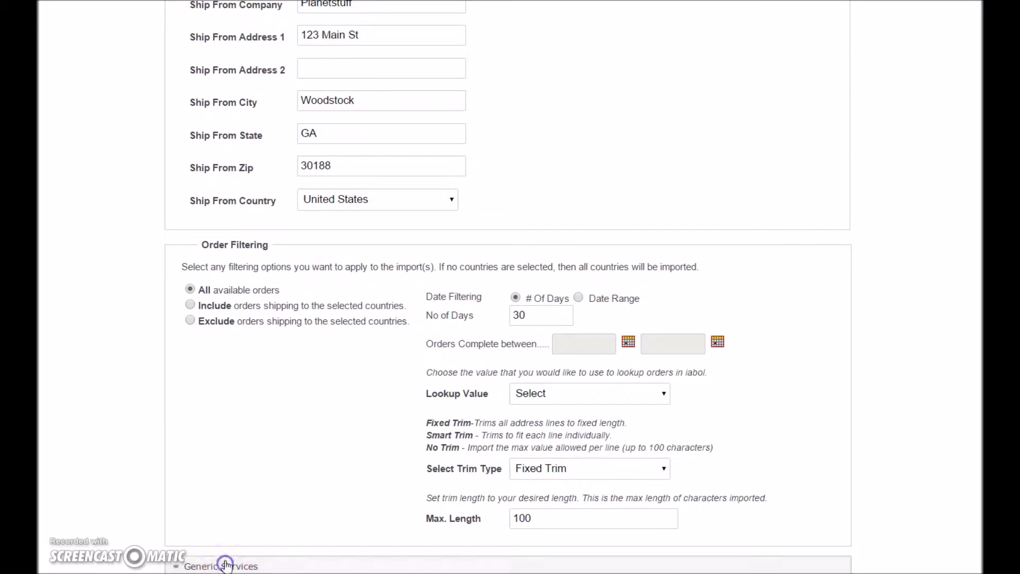
pyautogui.scroll(-8, 237, 507)
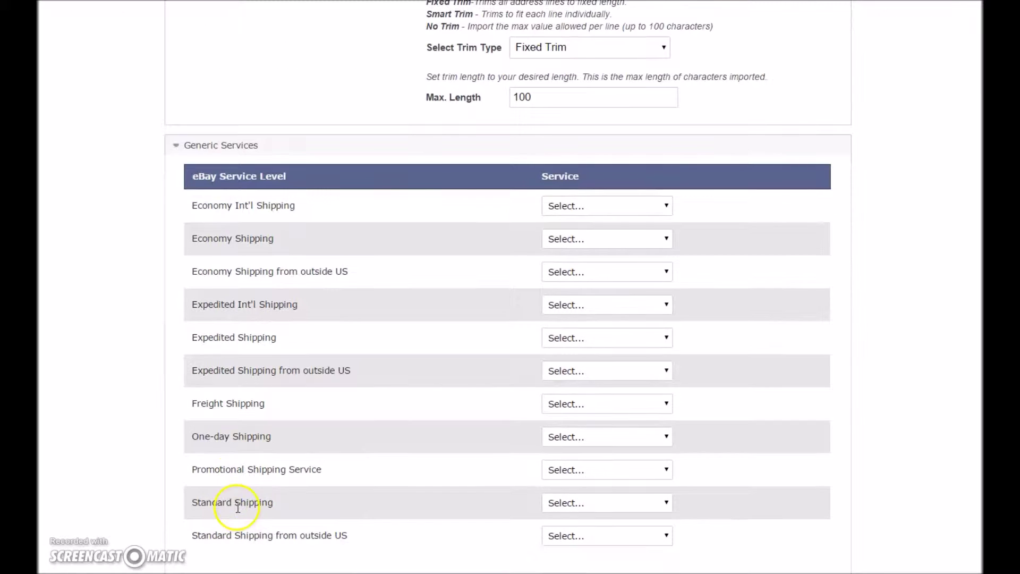
pyautogui.click(641, 206)
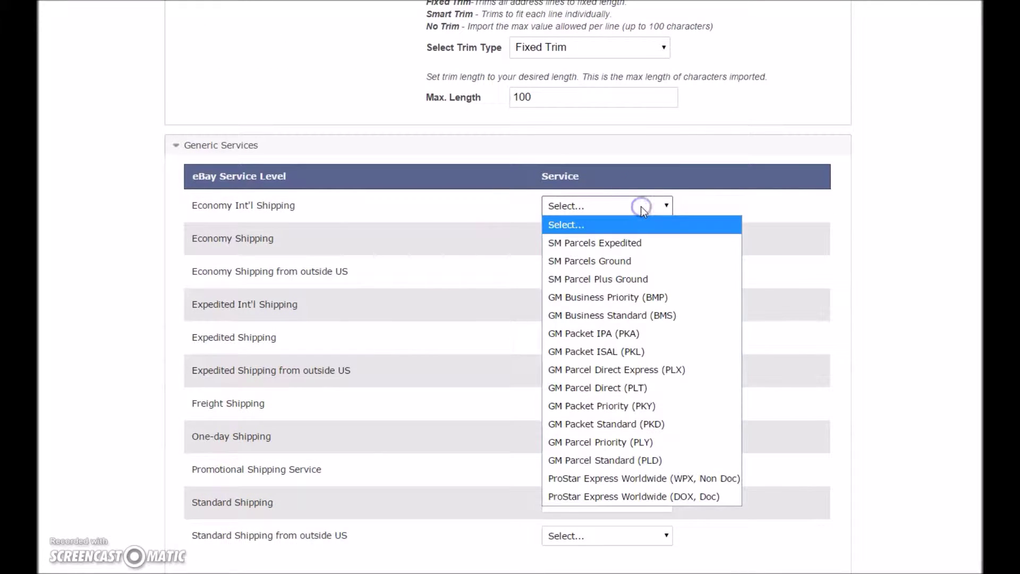
pyautogui.click(637, 220)
pyautogui.click(610, 370)
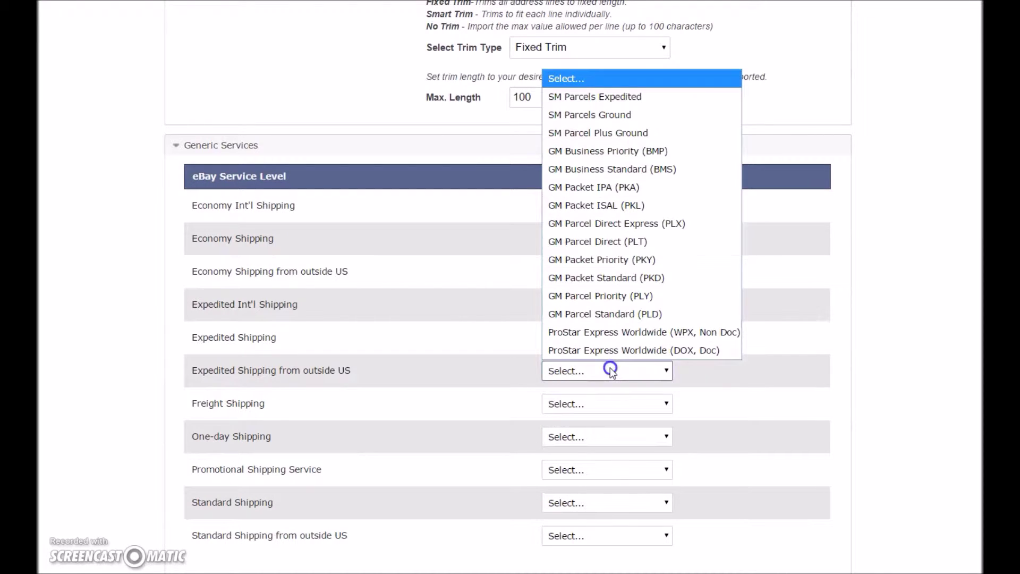
pyautogui.click(610, 369)
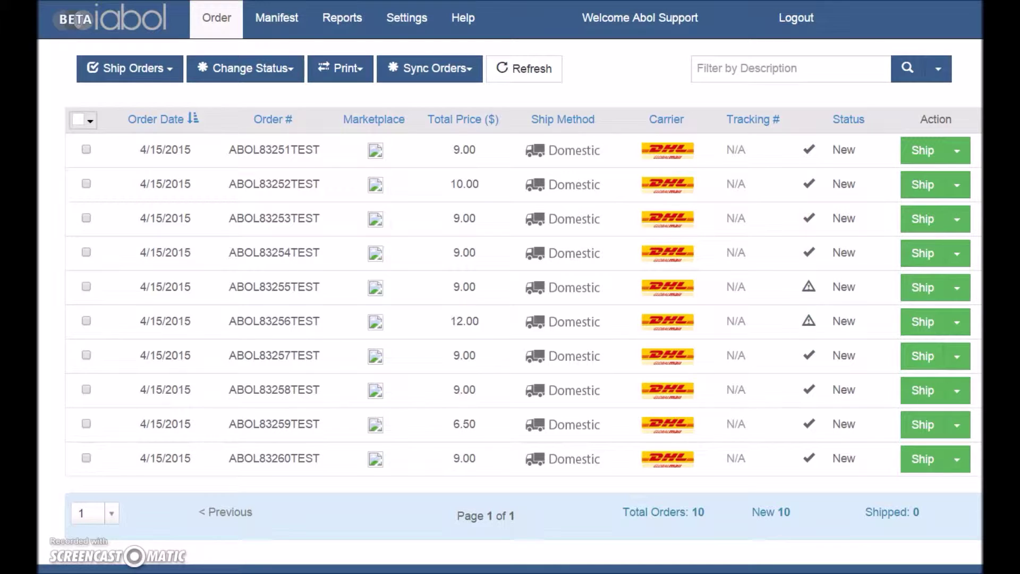
# Download orders from the eBay Marketplace - Planetstuff integration on the order page.
pyautogui.click(391, 68)
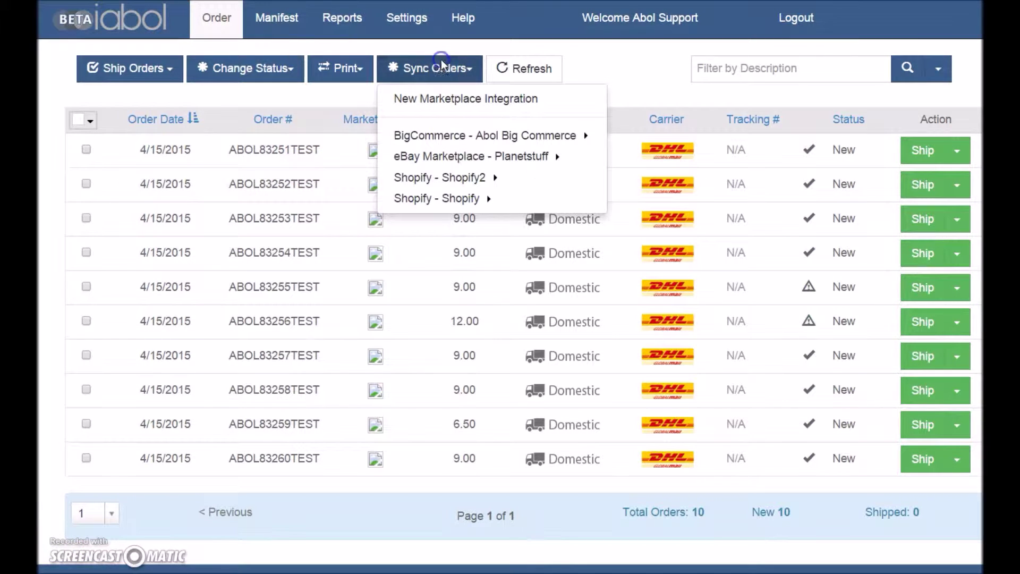
pyautogui.moveTo(453, 187)
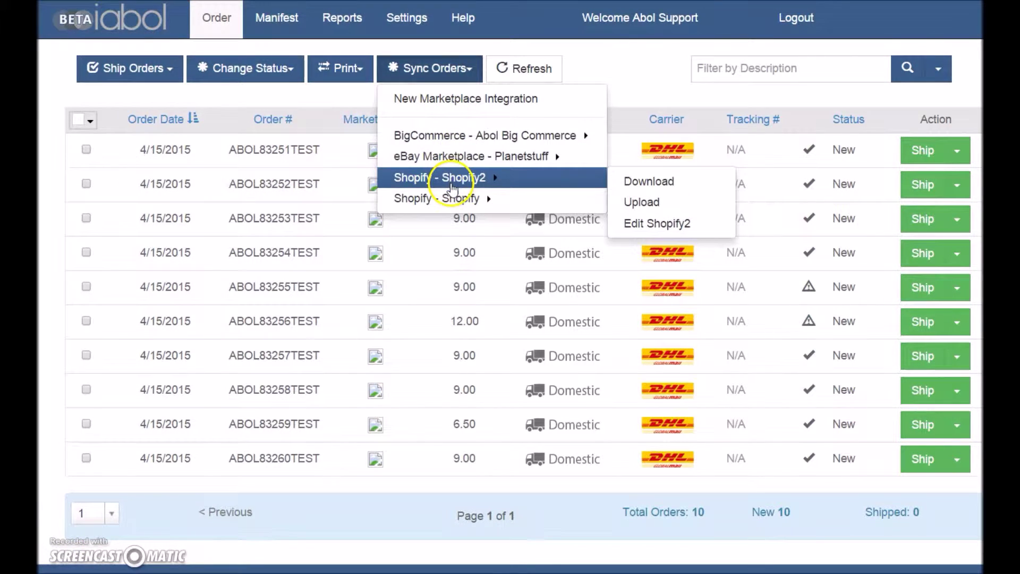
pyautogui.moveTo(462, 159)
pyautogui.click(660, 160)
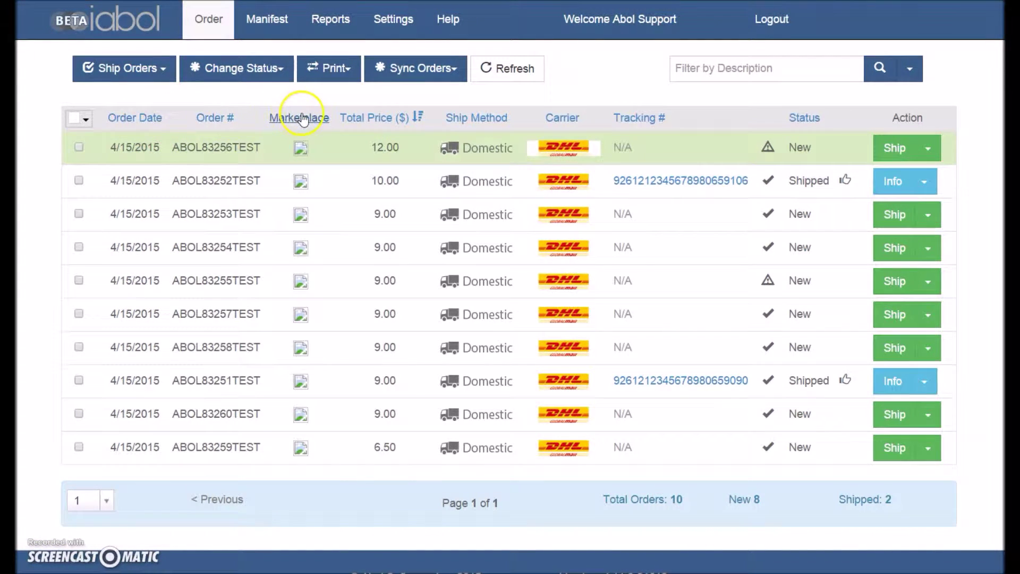
pyautogui.click(327, 70)
pyautogui.click(404, 67)
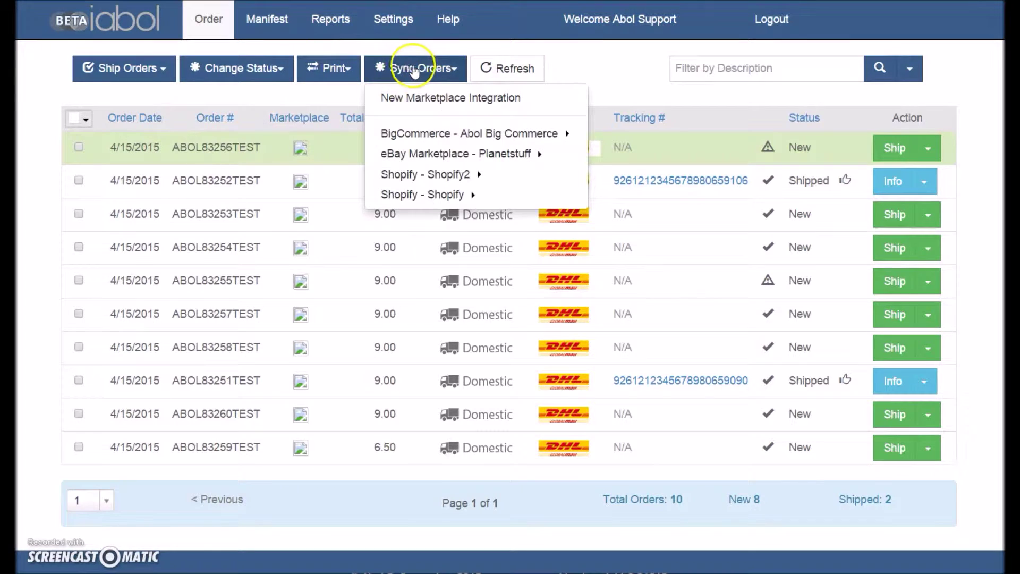
pyautogui.click(514, 68)
pyautogui.click(254, 67)
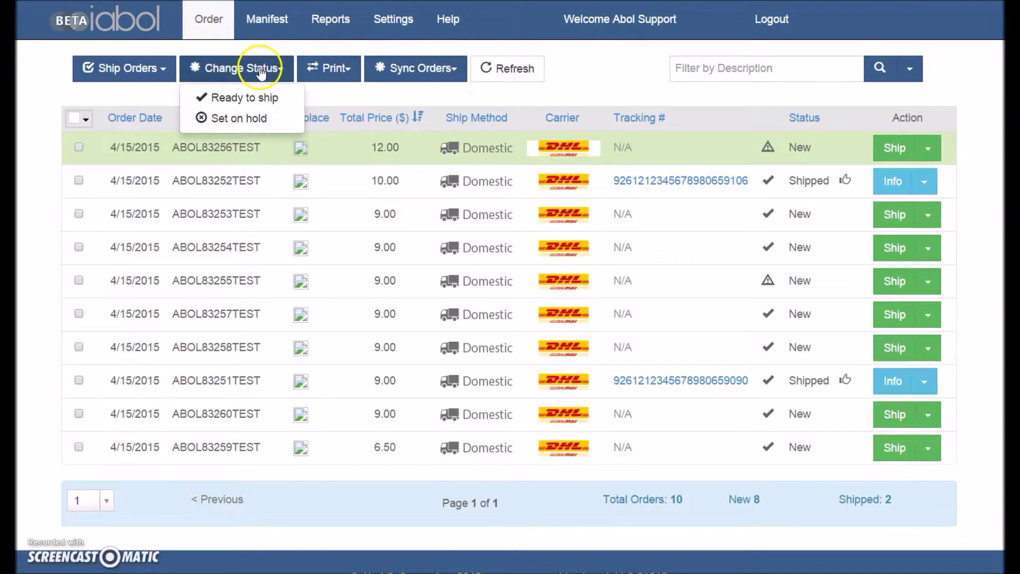
pyautogui.click(139, 69)
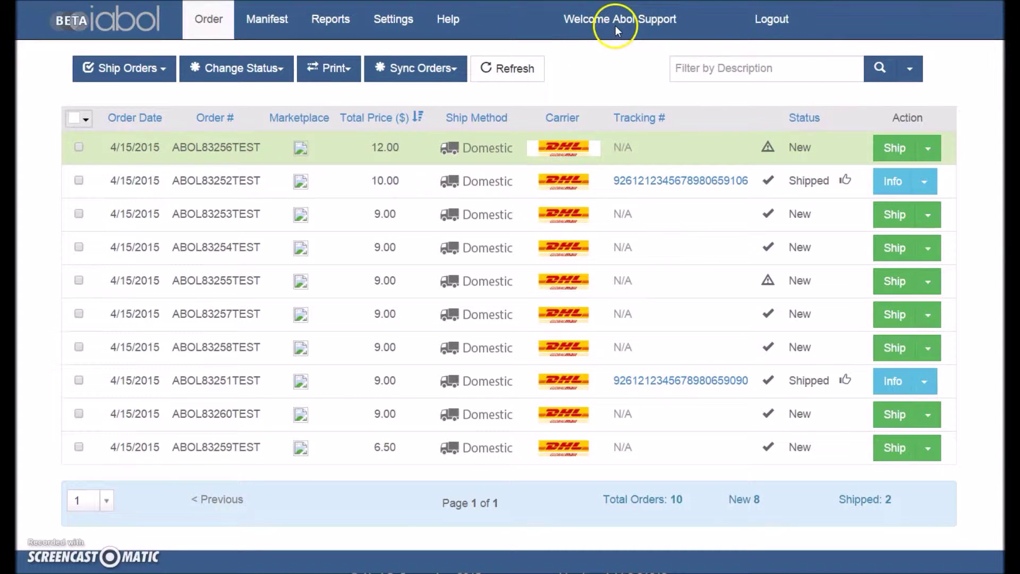
# Examine the advanced order search criteria, including price, marketplace and end date, then clear and close the filter form.
pyautogui.click(910, 72)
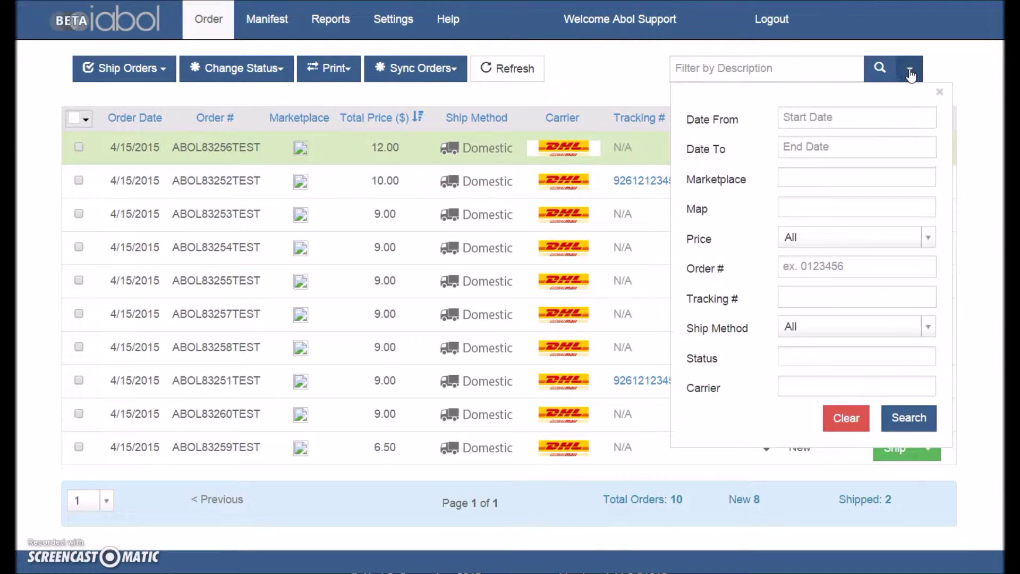
pyautogui.click(929, 238)
pyautogui.click(929, 238)
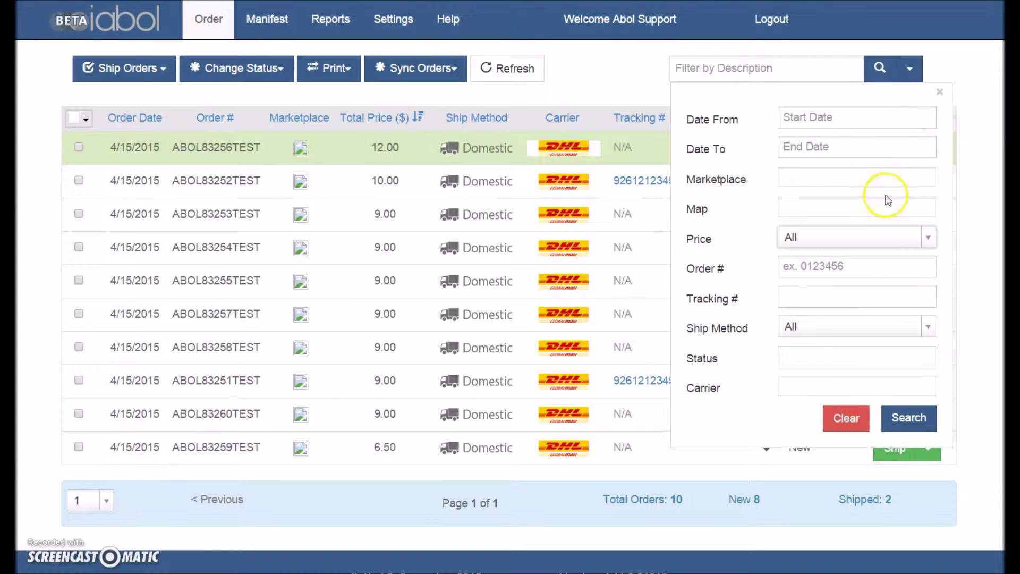
pyautogui.click(876, 177)
pyautogui.click(876, 177)
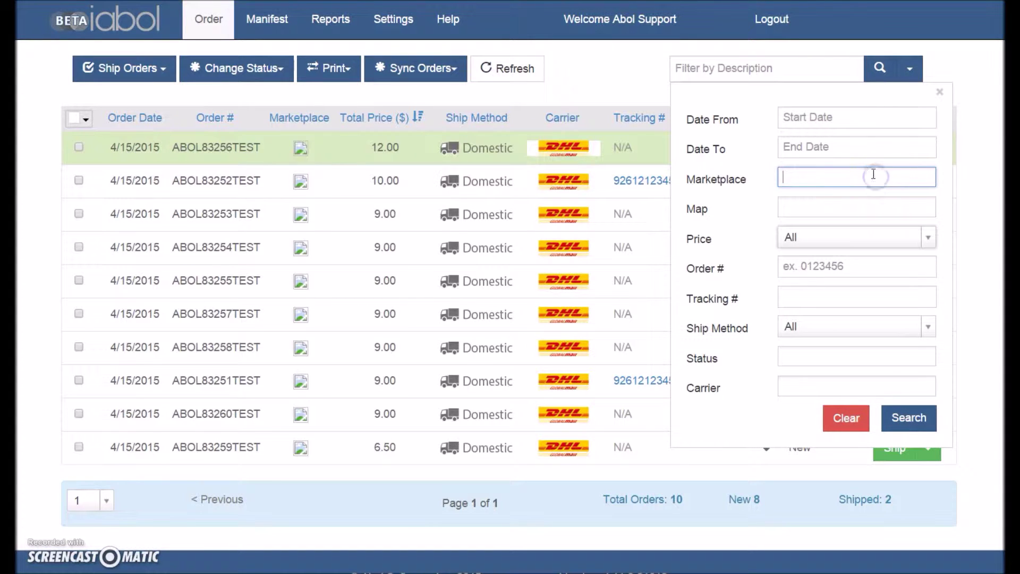
pyautogui.click(835, 150)
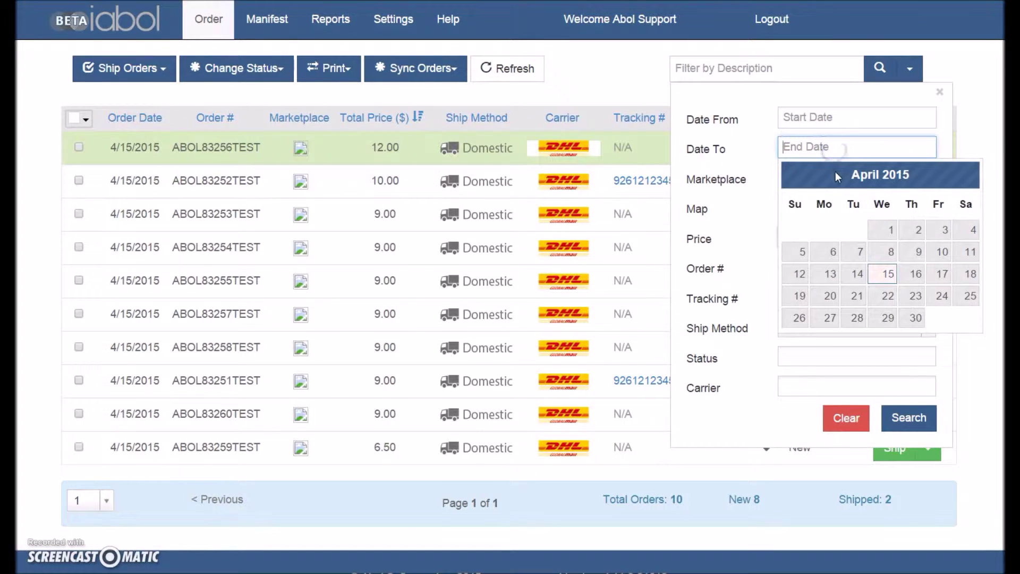
pyautogui.click(858, 422)
pyautogui.click(935, 92)
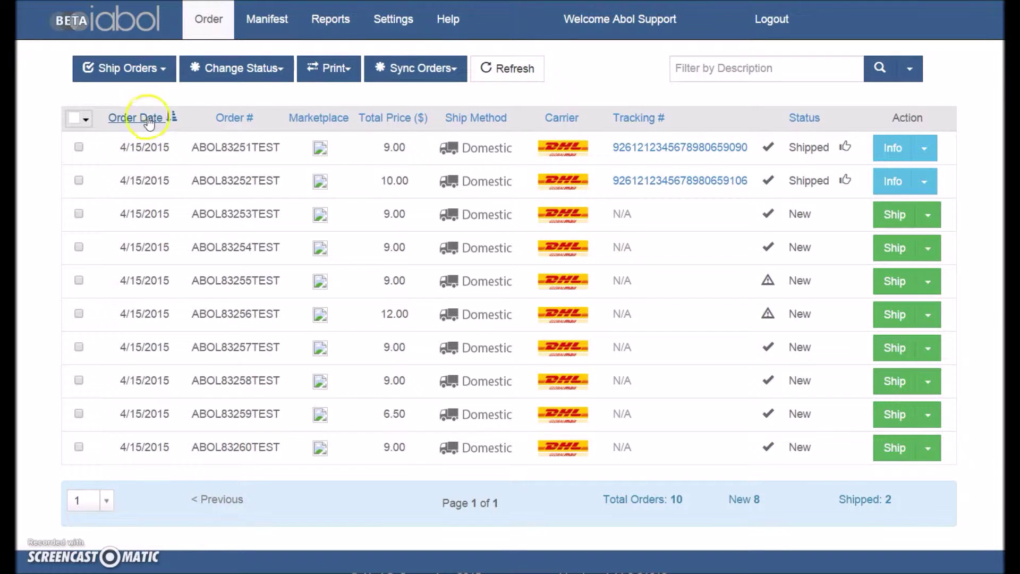
# Sort the order list by order date, toggling between ascending and descending and ending in descending order.
pyautogui.click(178, 118)
pyautogui.click(155, 115)
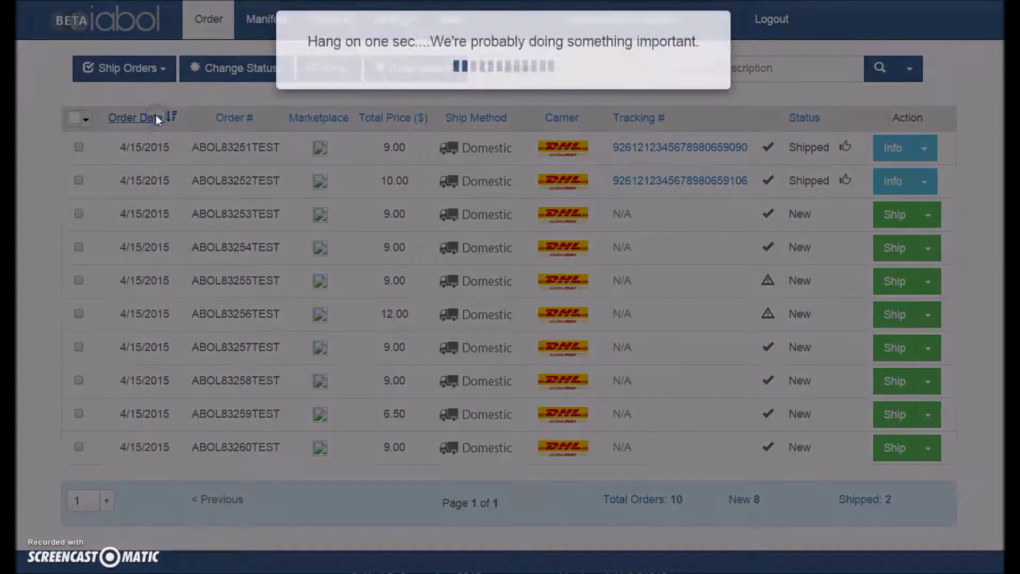
pyautogui.click(156, 119)
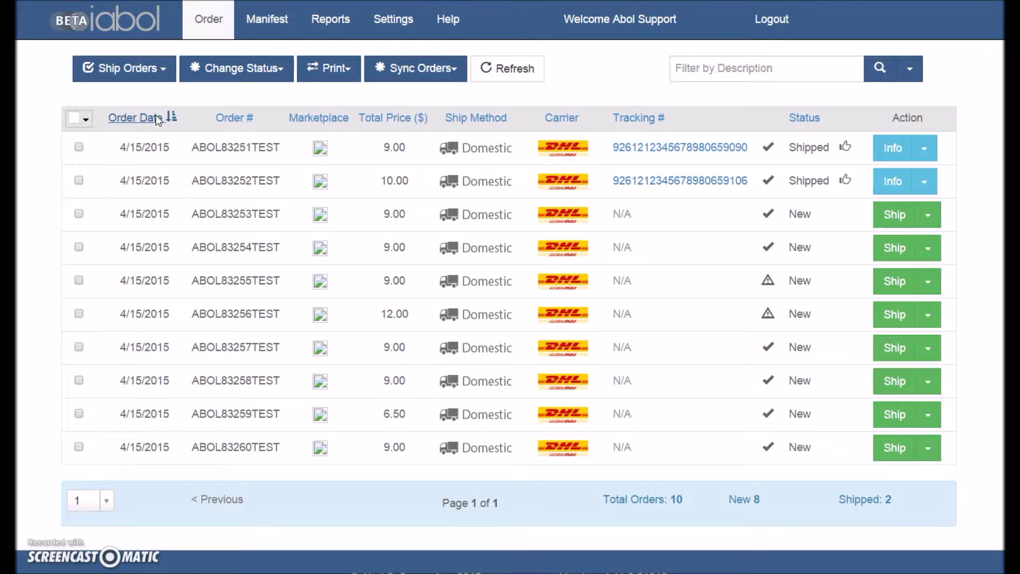
pyautogui.click(155, 115)
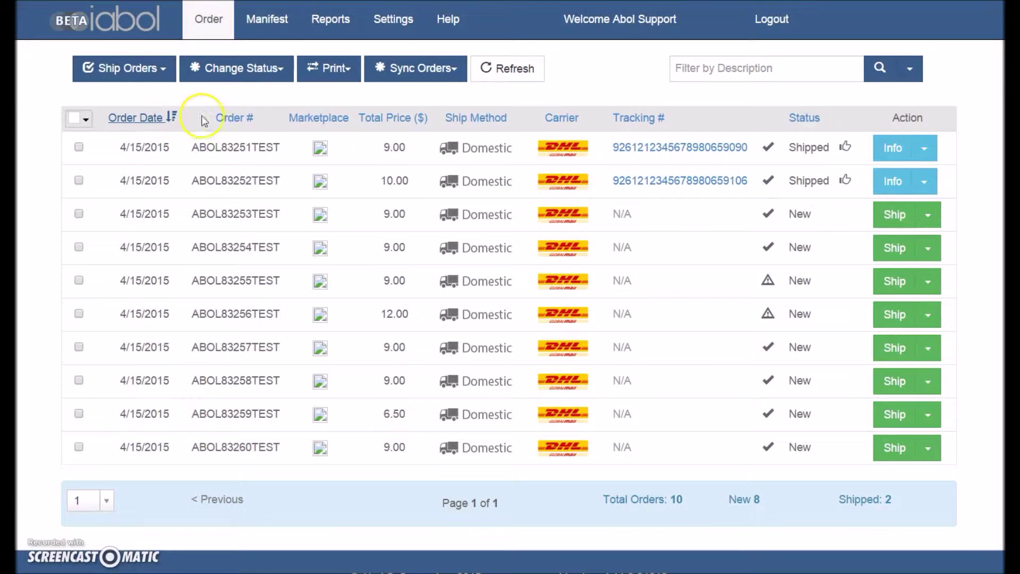
# Sort the order list by order number in descending order and switch it to ascending.
pyautogui.click(252, 120)
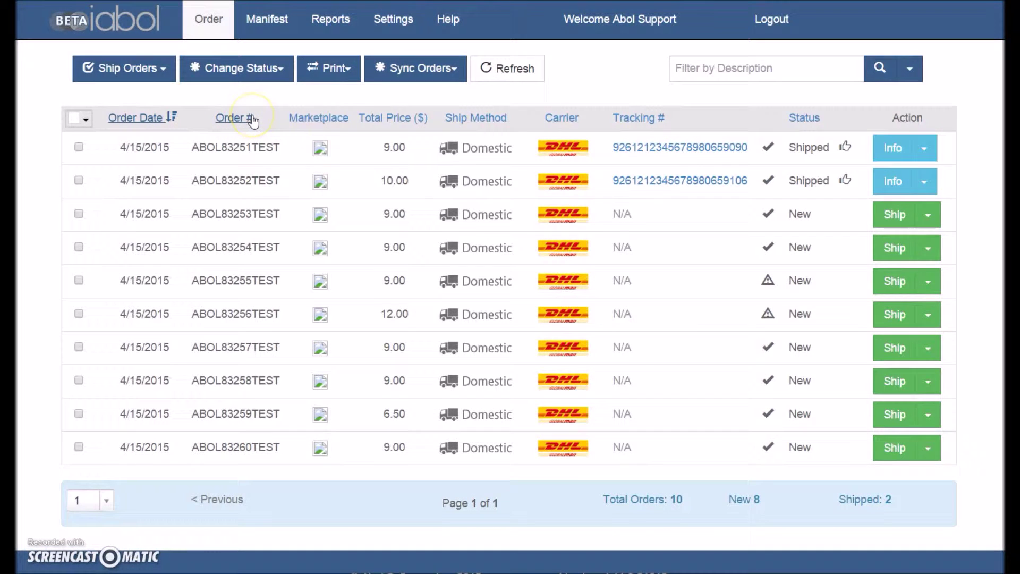
pyautogui.click(243, 121)
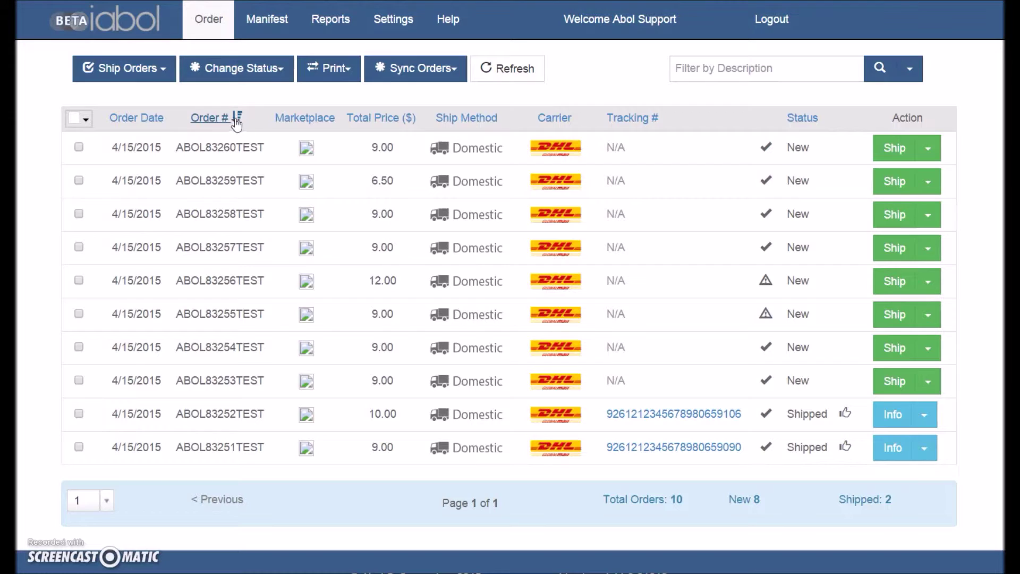
pyautogui.click(213, 119)
pyautogui.click(212, 119)
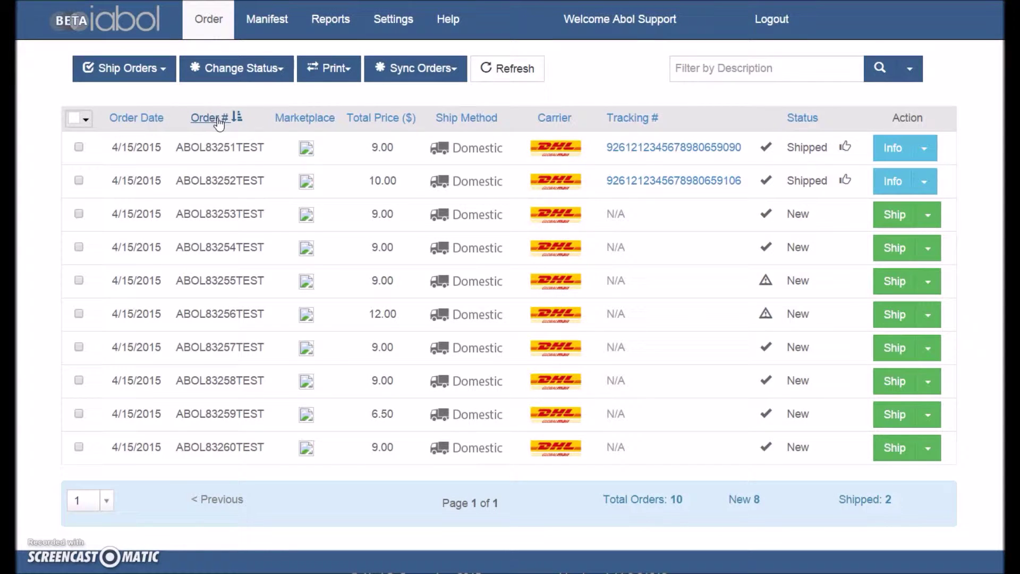
# Sort the order list by total price and finally by tracking number, both in descending order.
pyautogui.click(319, 120)
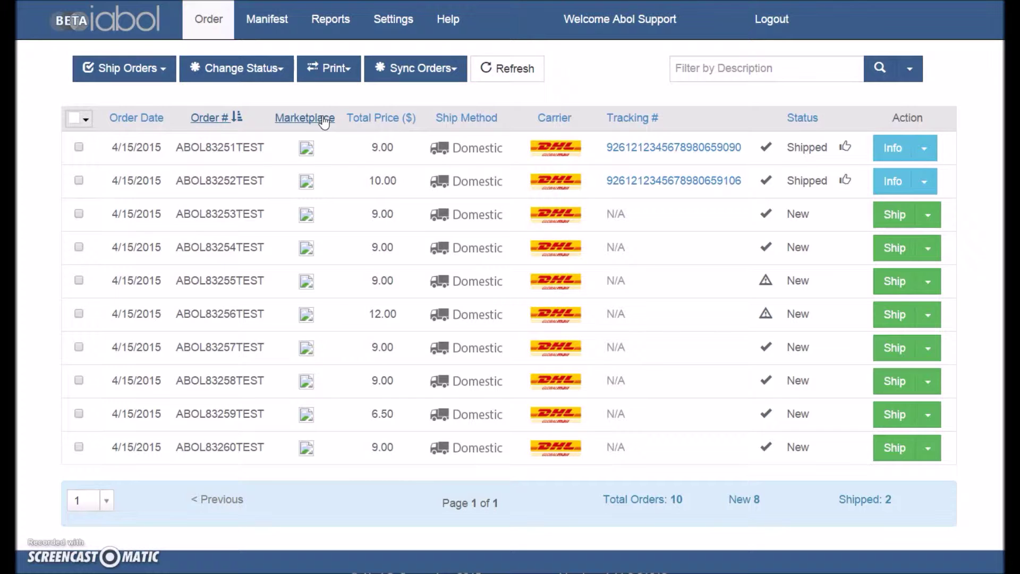
pyautogui.click(392, 123)
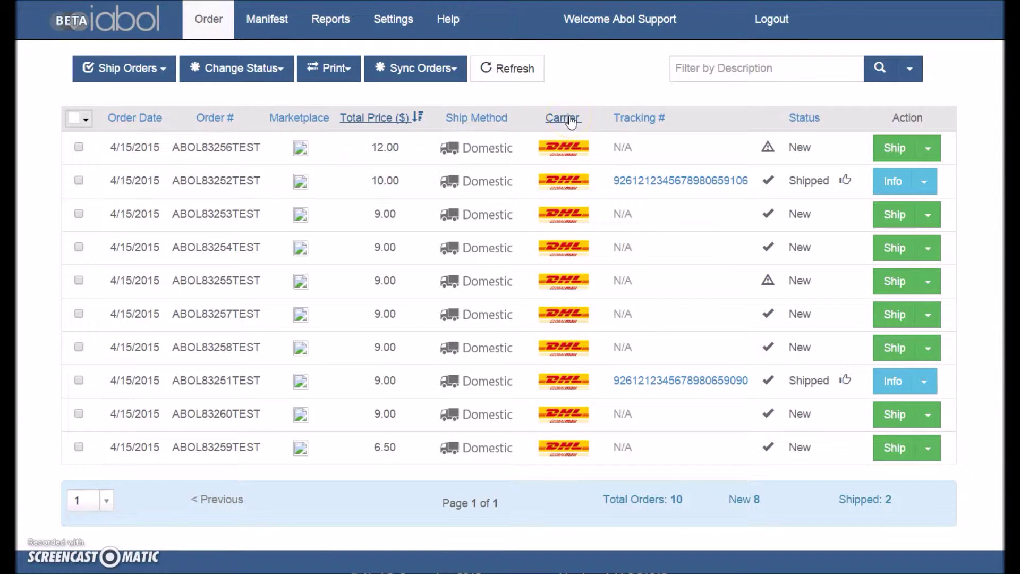
pyautogui.click(616, 117)
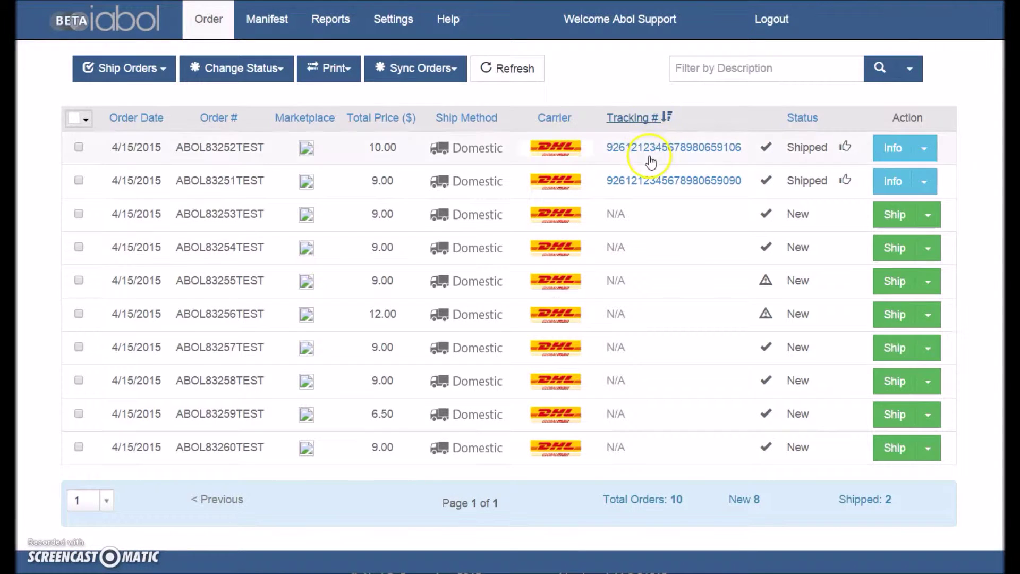
pyautogui.click(650, 182)
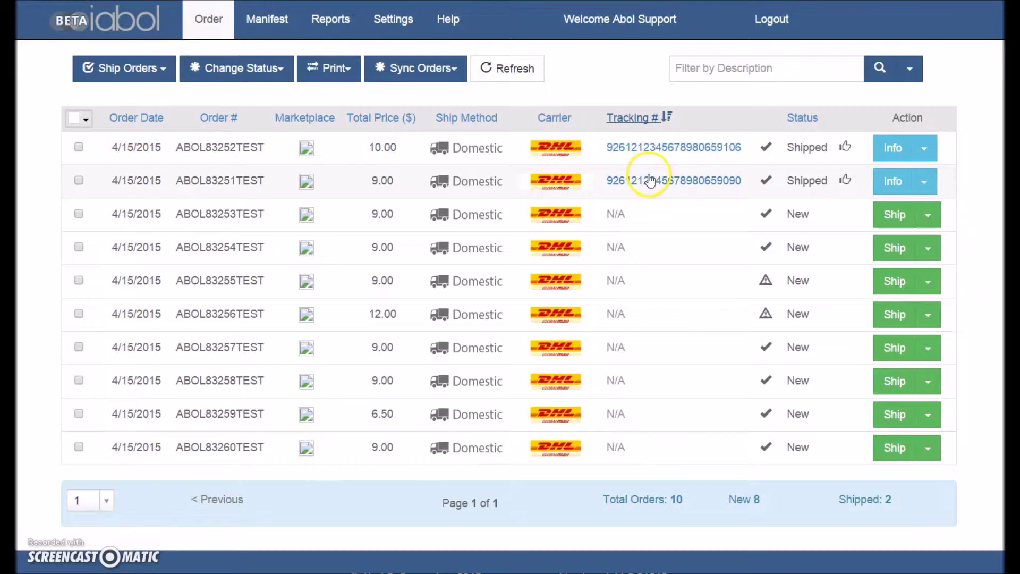
# Sort the order list by status, then reverse the sort direction.
pyautogui.click(803, 118)
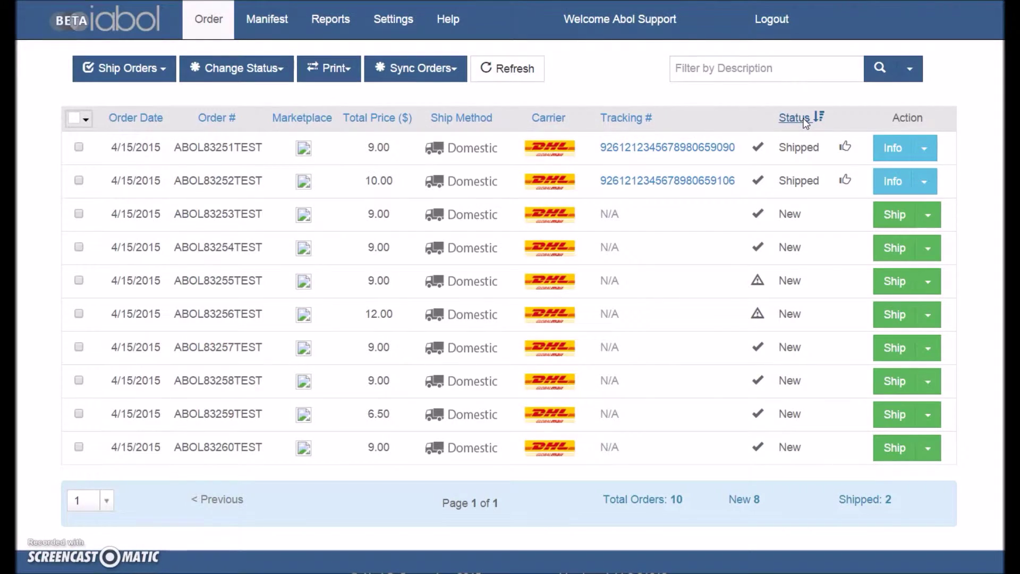
pyautogui.click(803, 119)
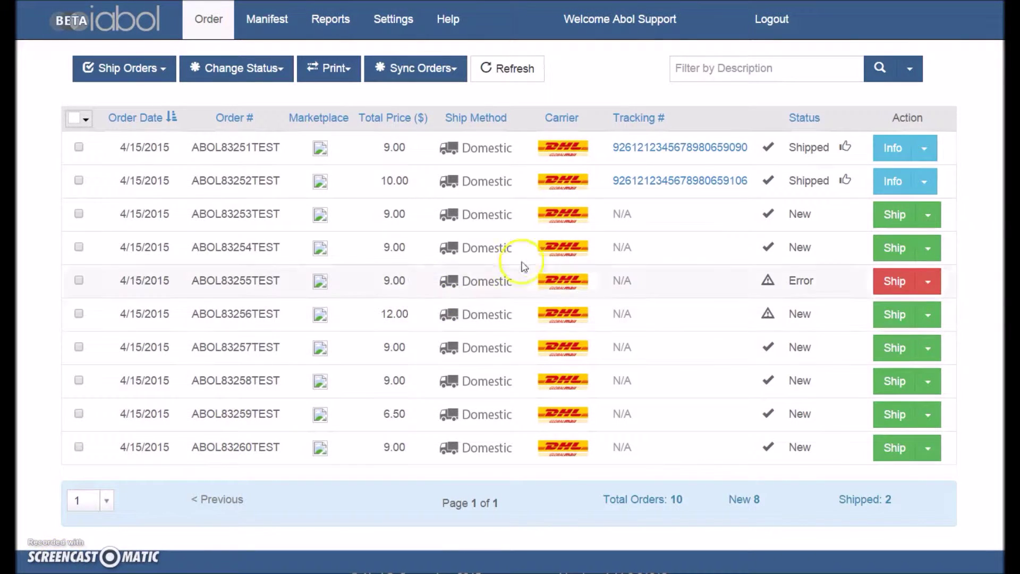
# Void the package of the first shipped order in the list and dismiss the confirmation.
pyautogui.moveTo(892, 118); pyautogui.dragTo(924, 117)
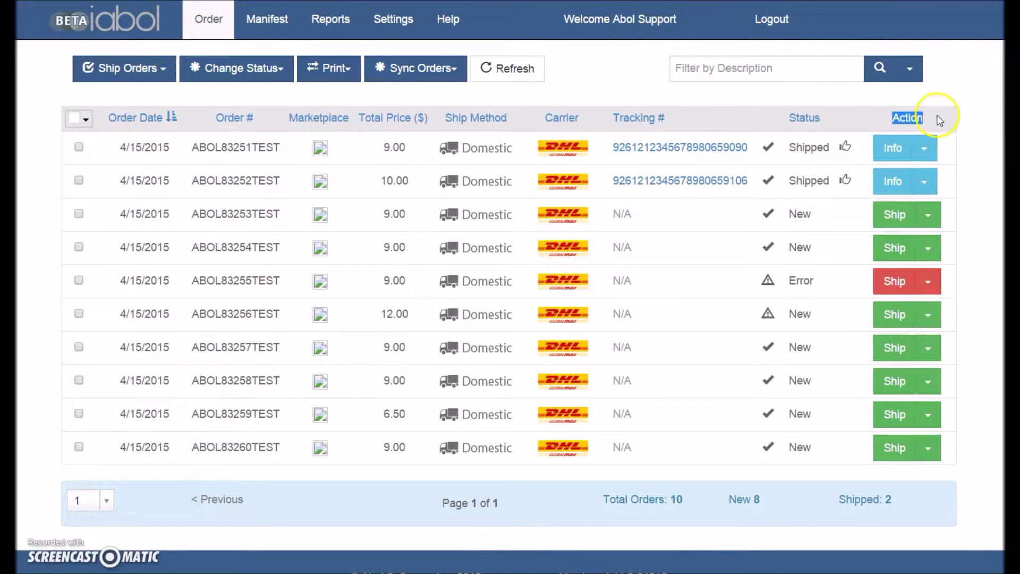
pyautogui.click(925, 148)
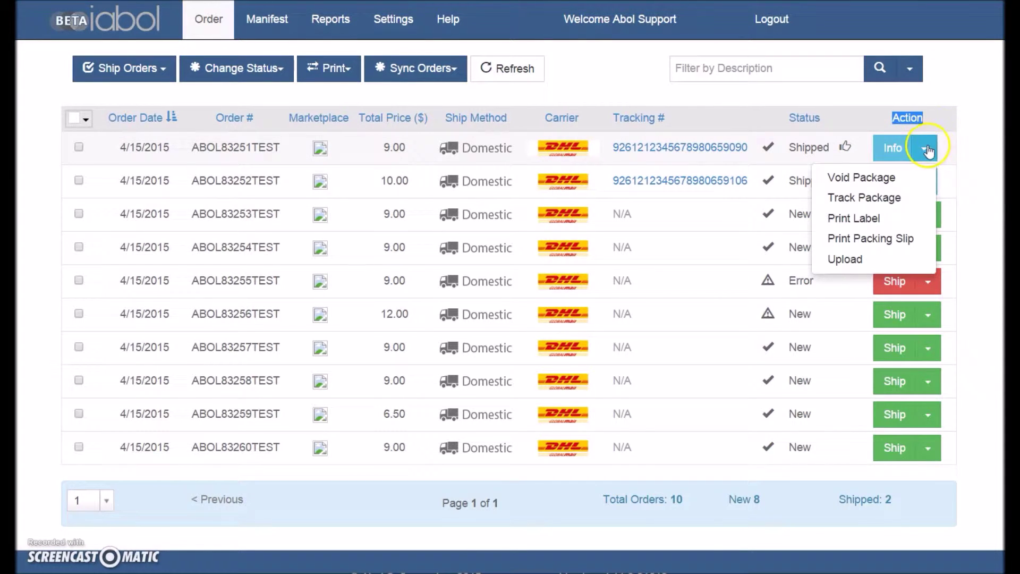
pyautogui.click(903, 180)
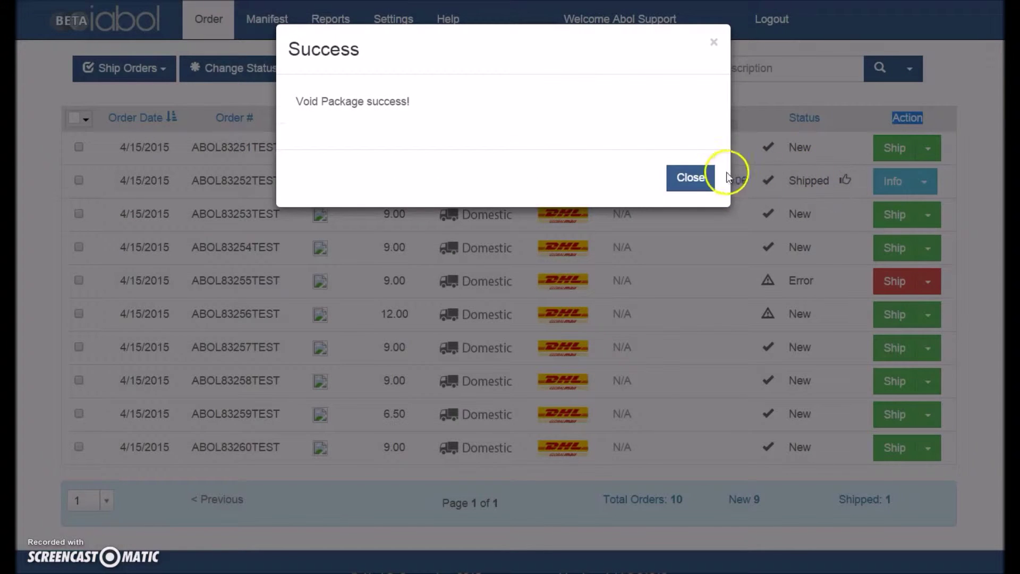
pyautogui.click(691, 178)
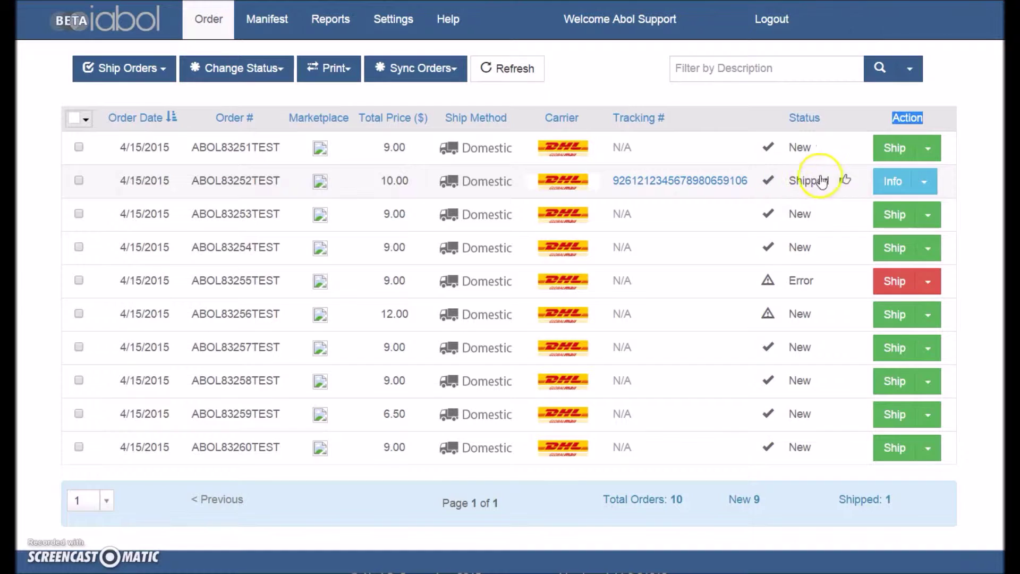
# Retrieve and view the shipping label of the remaining shipped order, then close the label and its retrieval dialog.
pyautogui.click(921, 181)
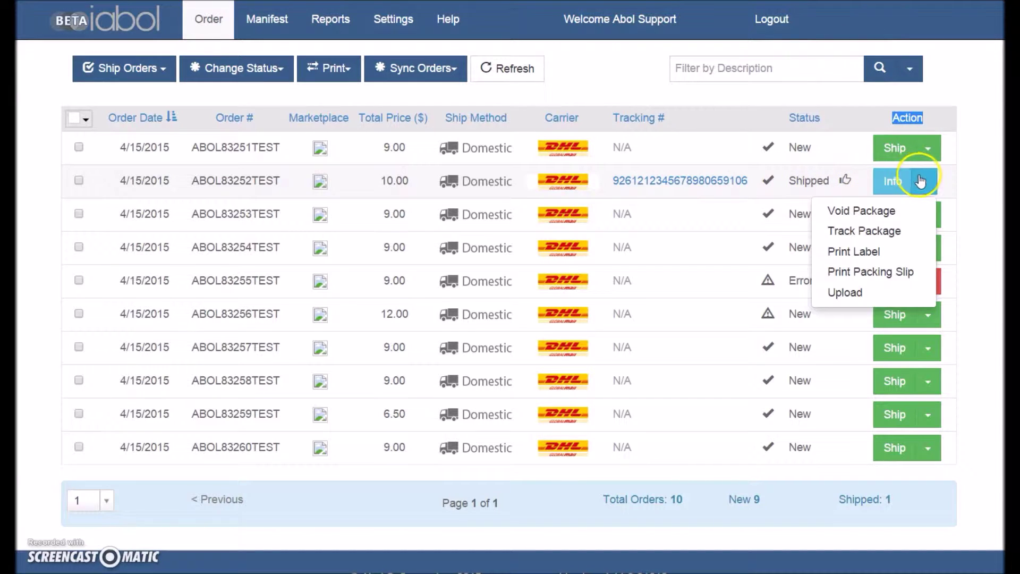
pyautogui.click(883, 250)
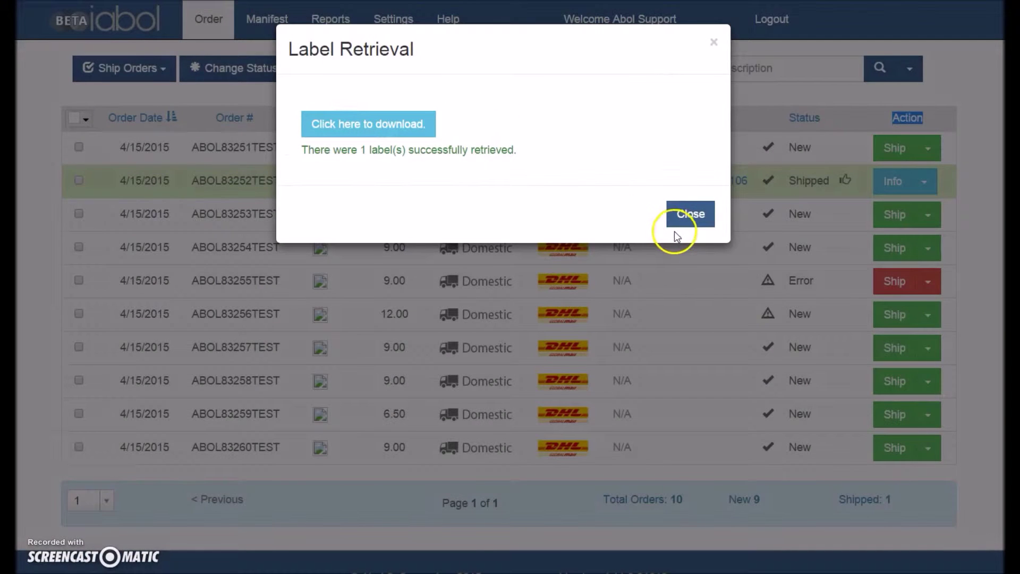
pyautogui.click(388, 129)
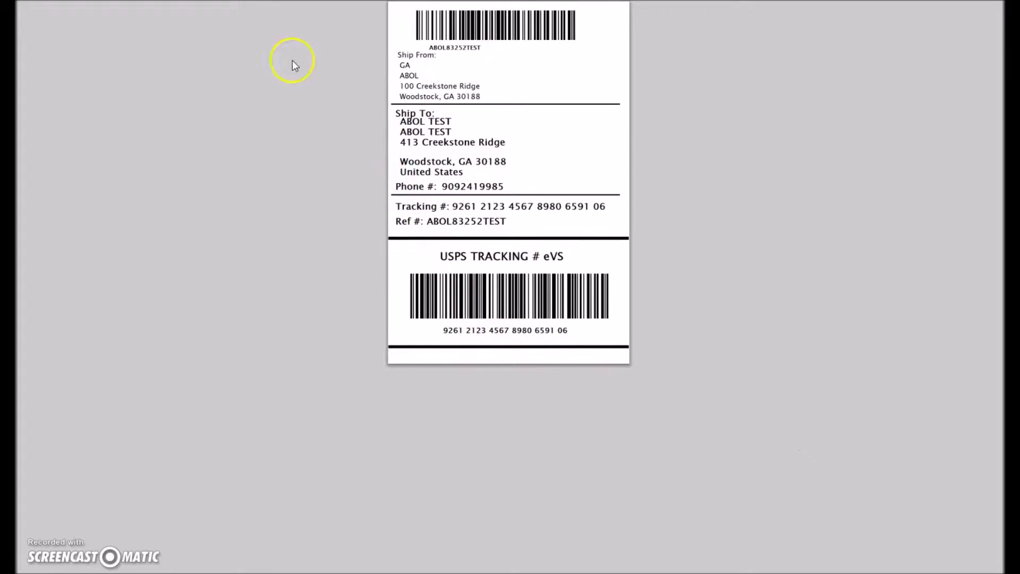
pyautogui.hotkey('ctrl', 'w')
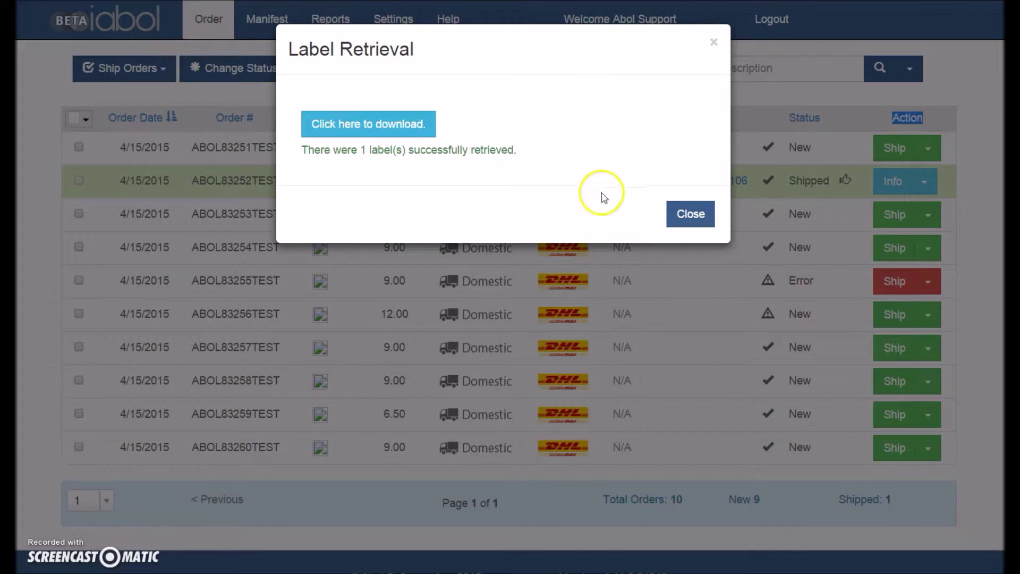
pyautogui.click(692, 213)
# Print the packing slip for the shipped order and close the resulting dialog.
pyautogui.click(925, 182)
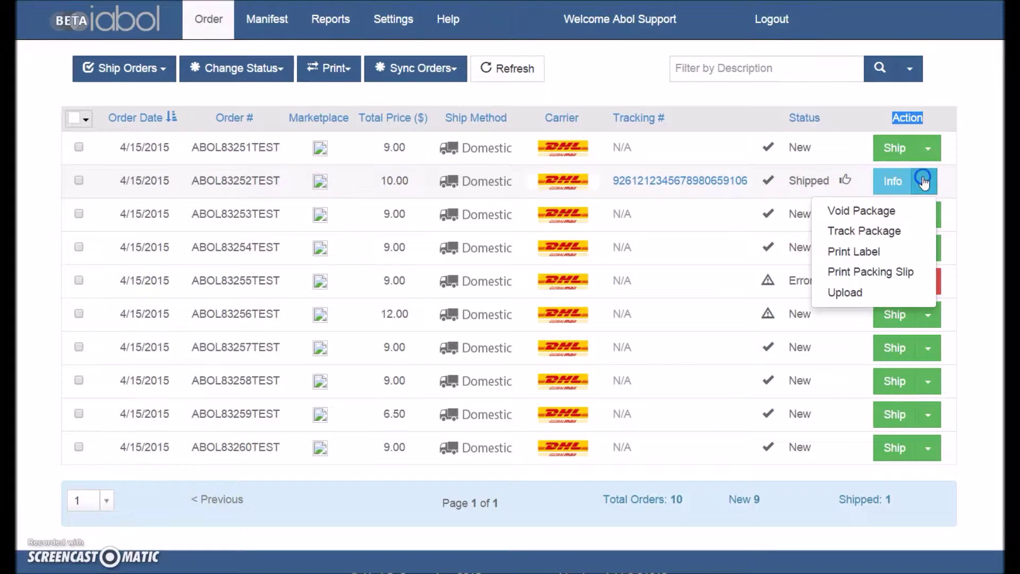
pyautogui.click(852, 274)
pyautogui.click(678, 163)
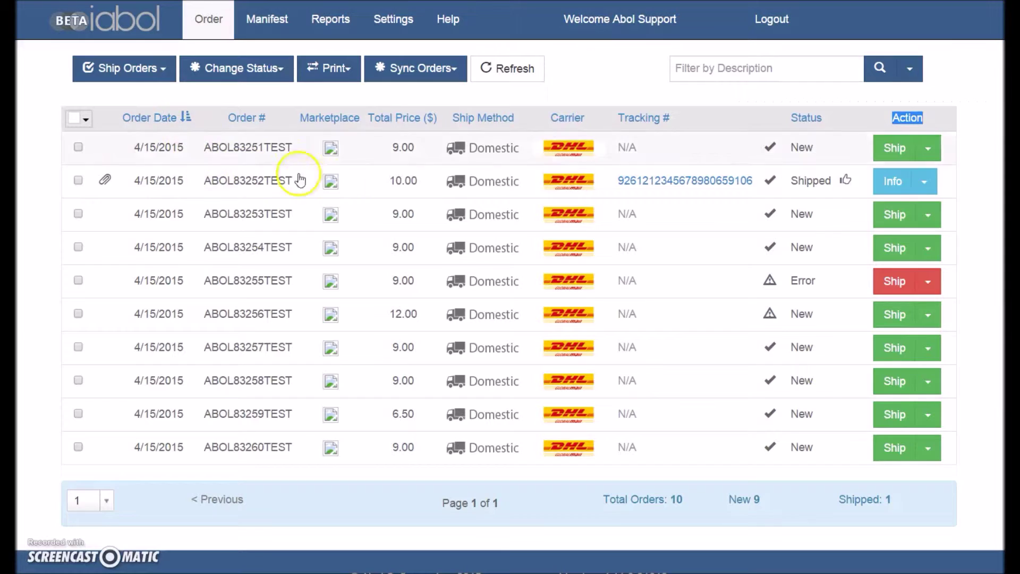
pyautogui.click(922, 183)
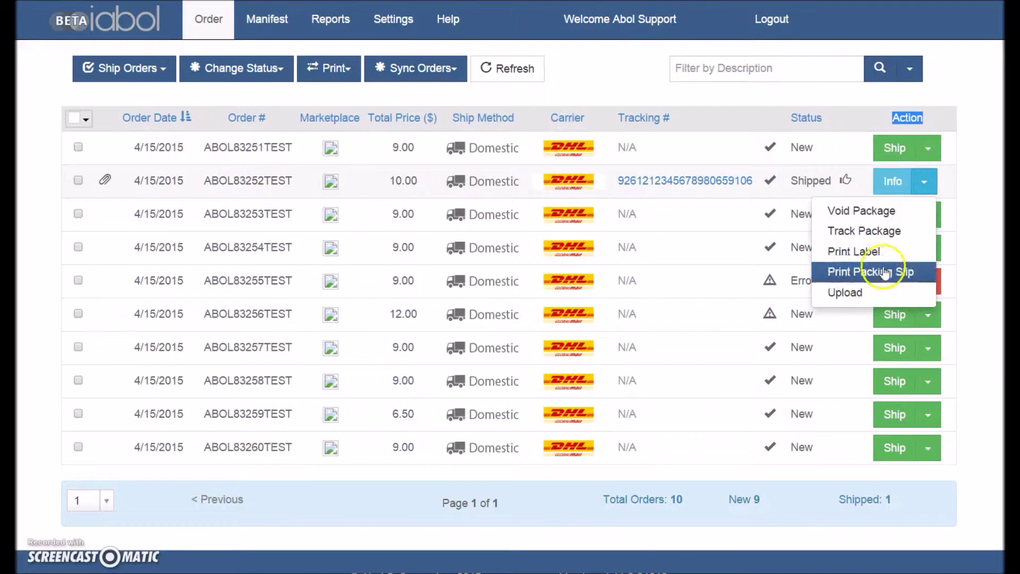
pyautogui.click(874, 296)
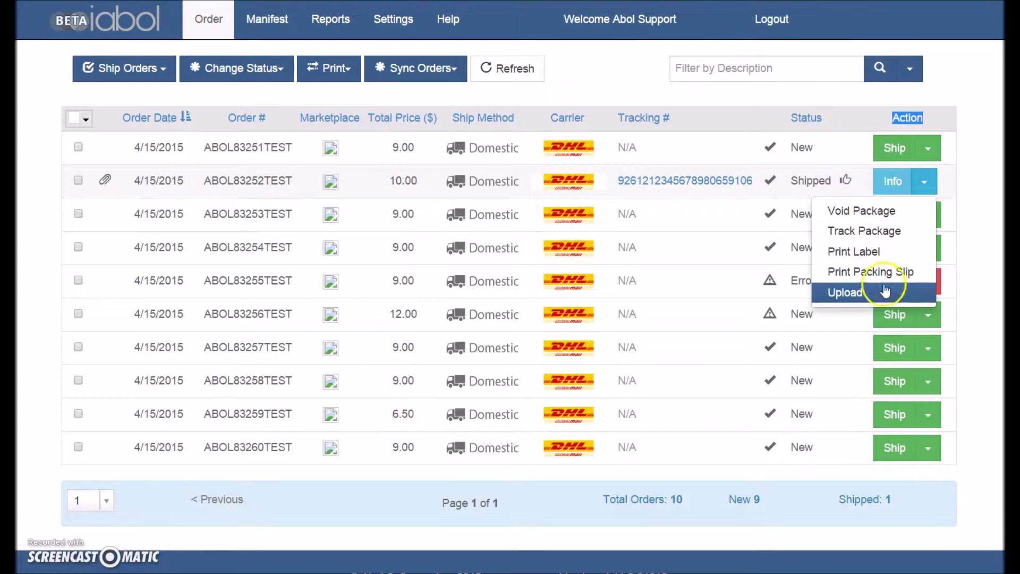
pyautogui.click(966, 227)
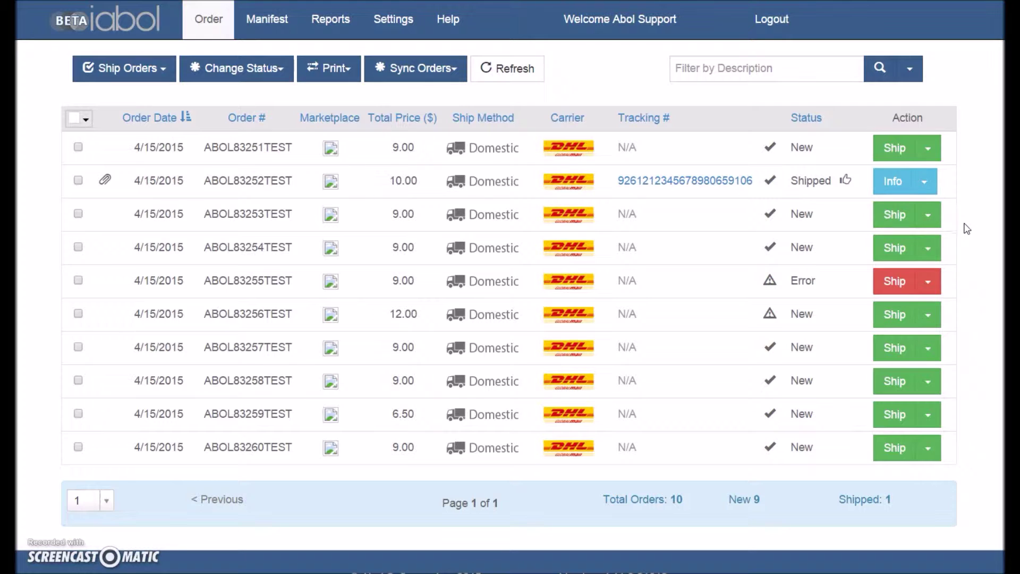
# Open Advanced Shipping for the new order directly below the shipped one.
pyautogui.click(930, 215)
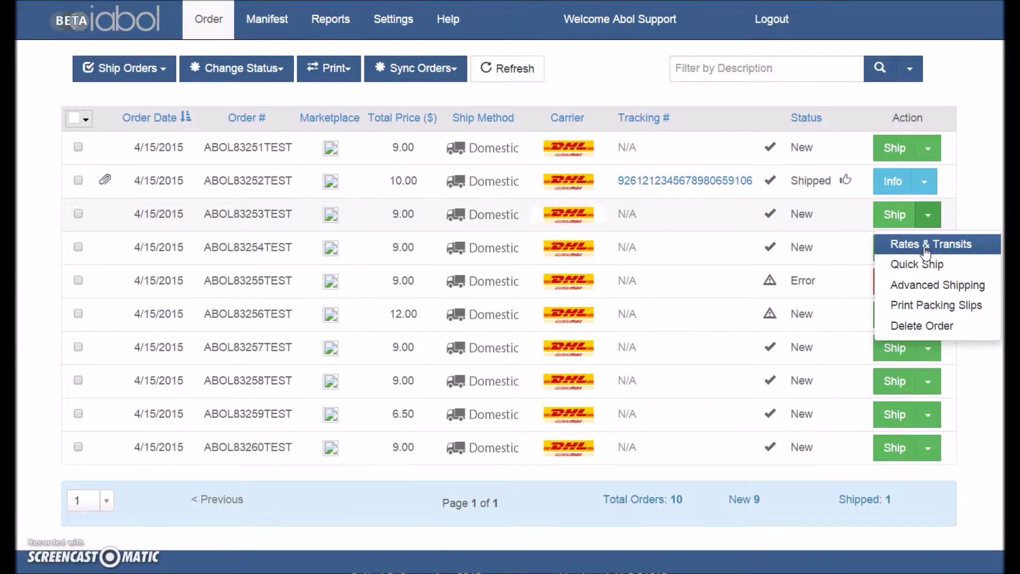
pyautogui.click(919, 268)
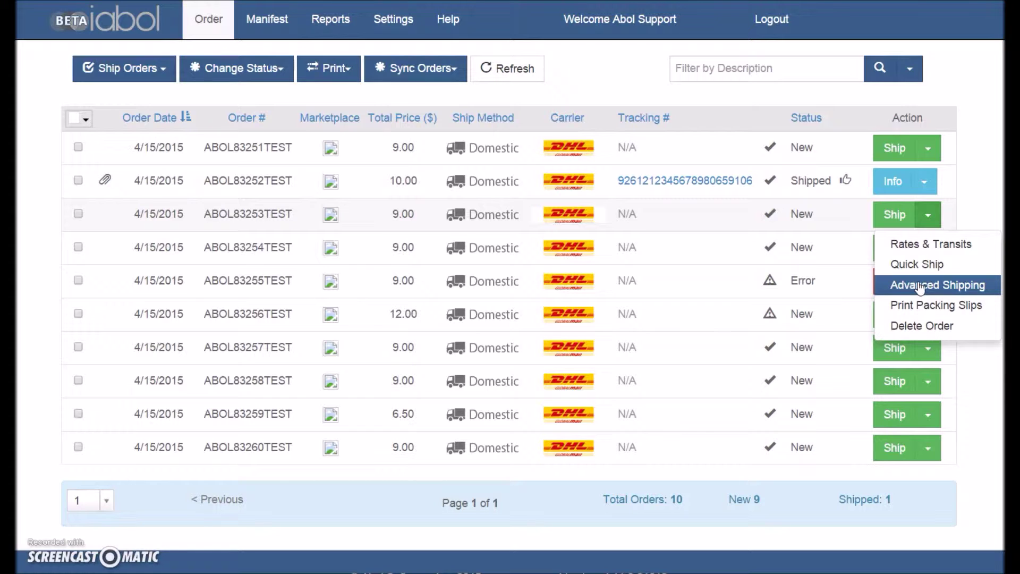
pyautogui.click(920, 285)
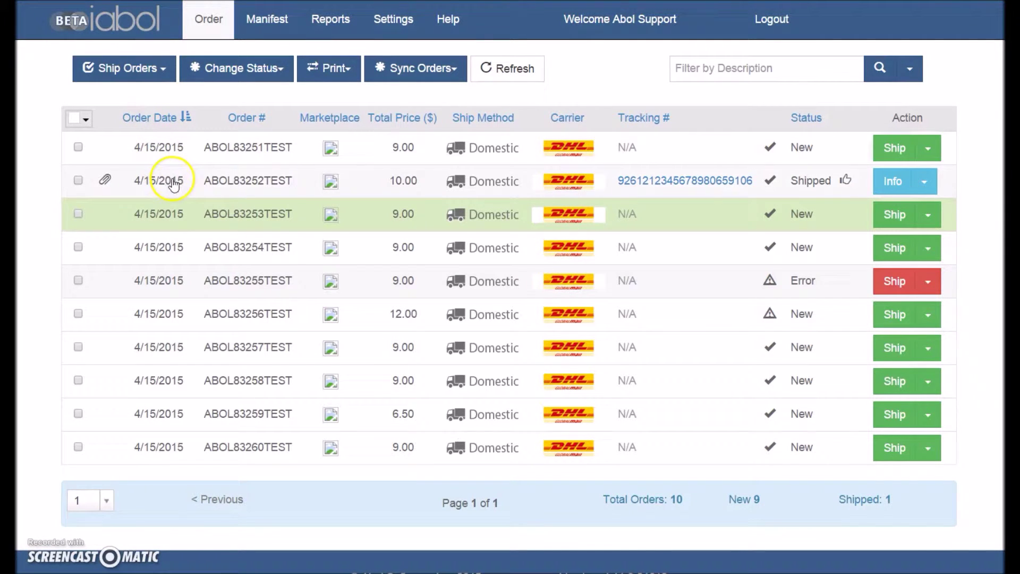
# Print the packing slip for the new order directly below the shipped one and close the dialog.
pyautogui.click(928, 216)
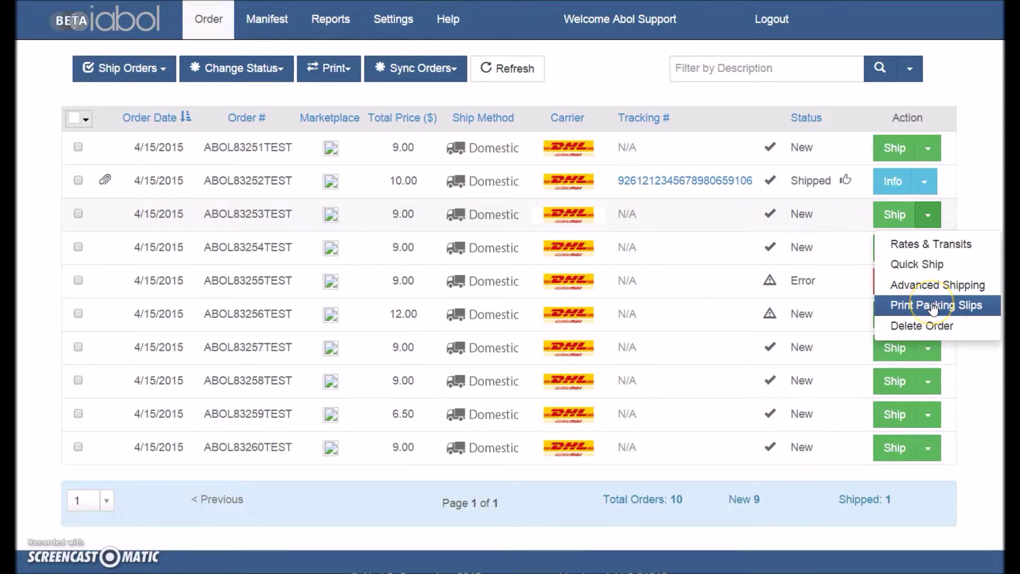
pyautogui.click(933, 306)
pyautogui.click(690, 164)
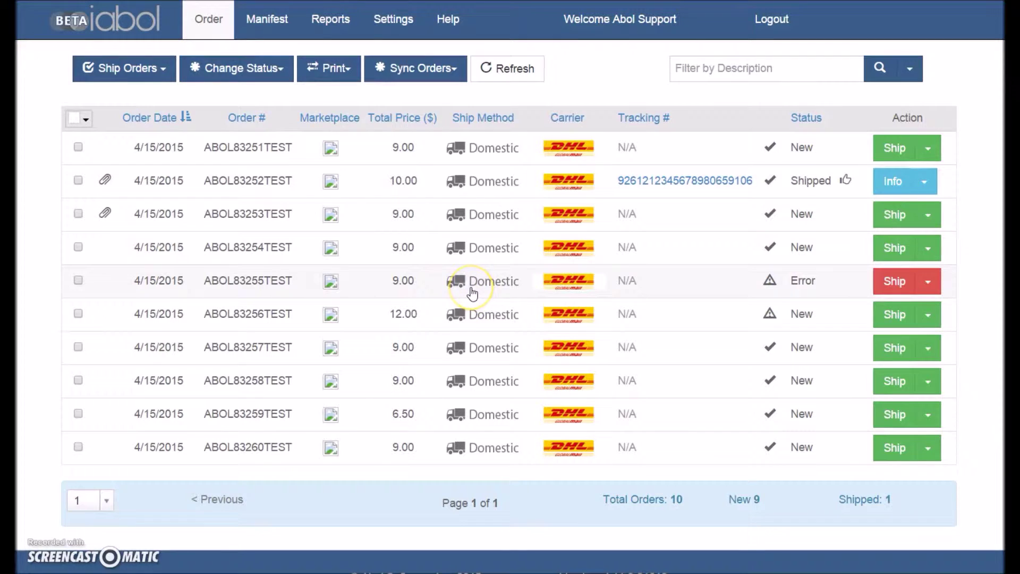
# Delete the new order whose packing slip was just printed and dismiss the confirmation.
pyautogui.click(928, 214)
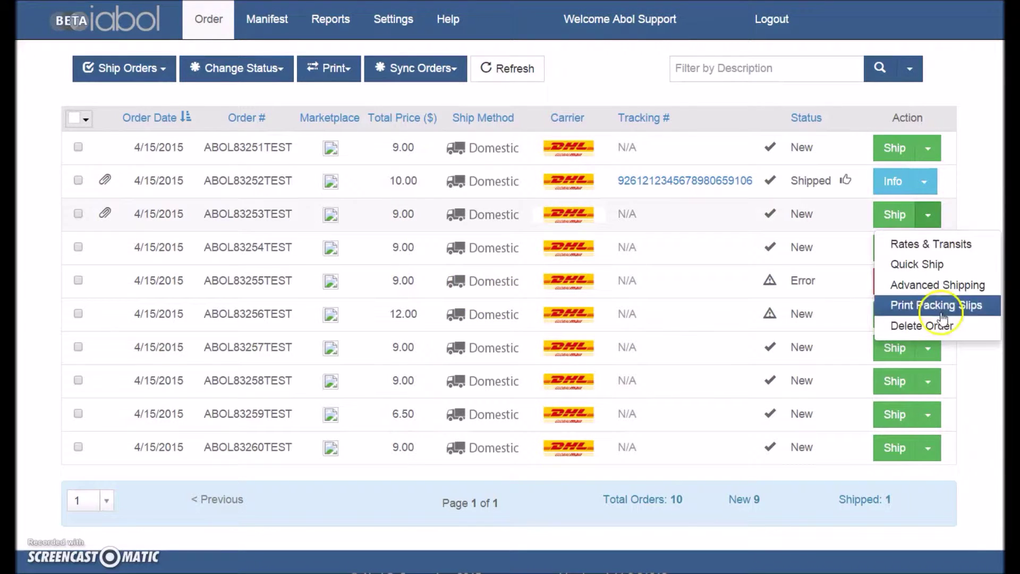
pyautogui.click(942, 325)
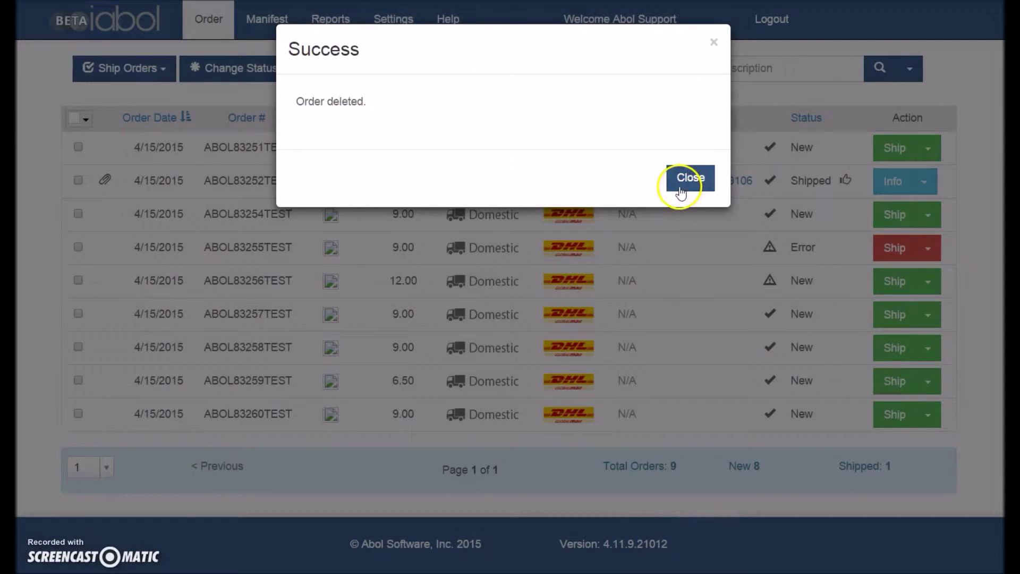
pyautogui.click(681, 193)
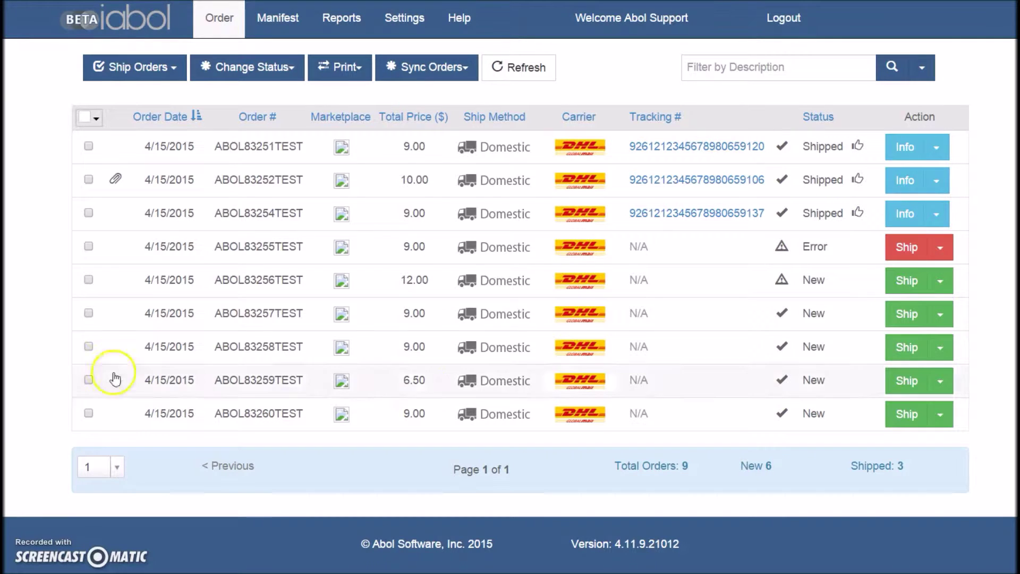
# Ship the new order directly below the 12.00 order and return to the full order list.
pyautogui.click(907, 316)
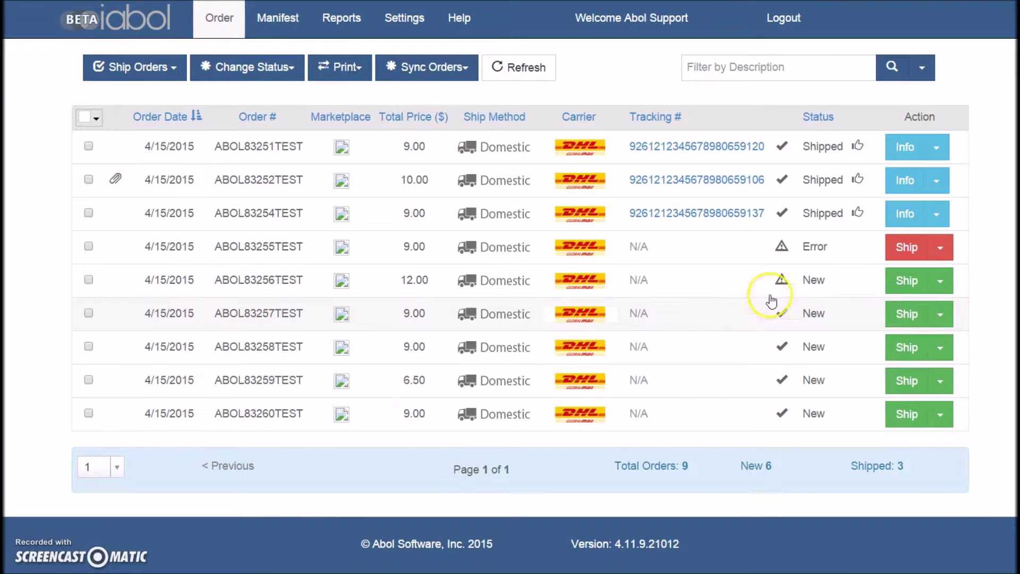
pyautogui.click(915, 320)
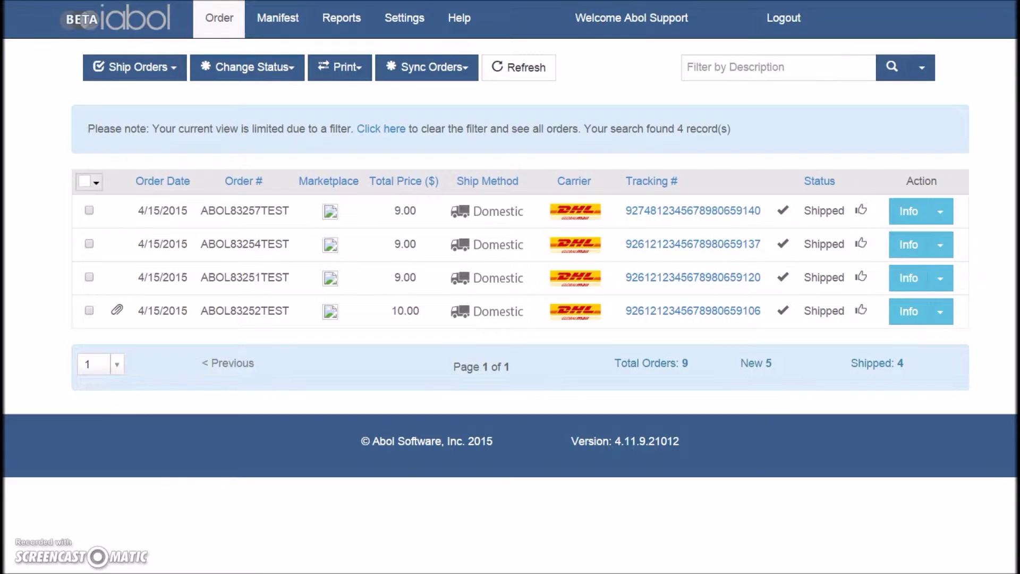
pyautogui.click(219, 22)
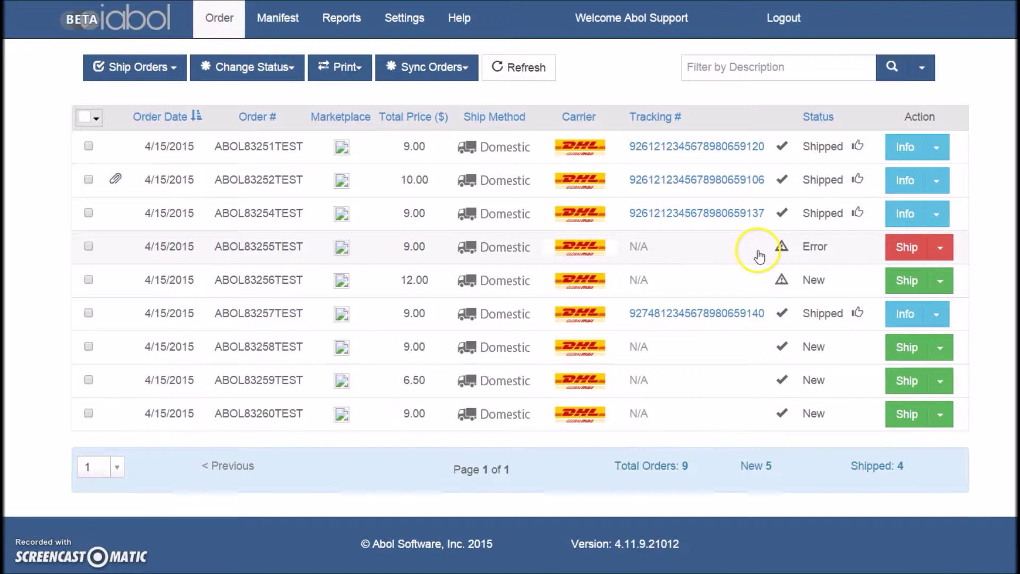
# Examine the validation warnings on the two flagged orders and the error status of the 9.00 one.
pyautogui.moveTo(783, 252)
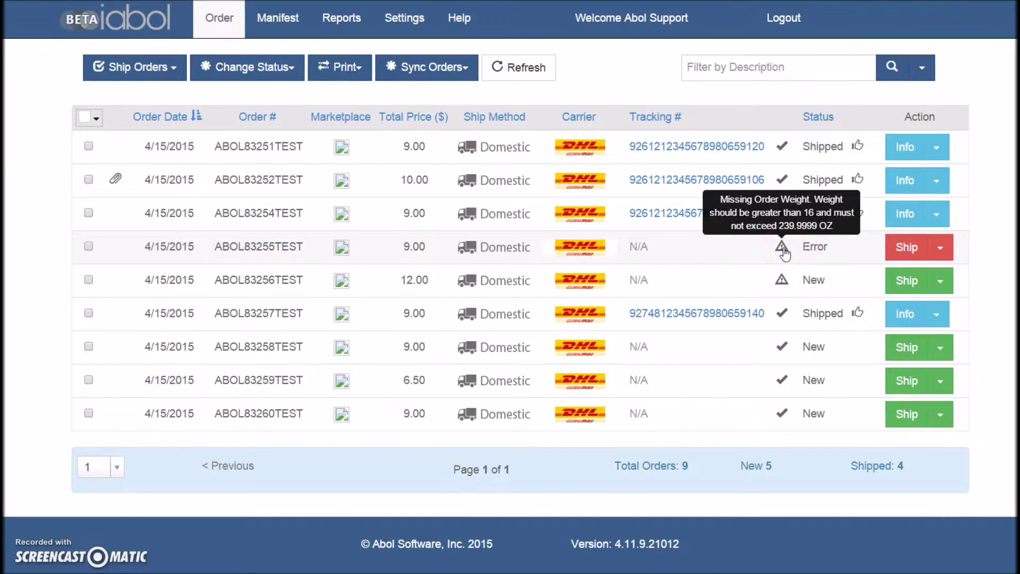
pyautogui.moveTo(782, 282)
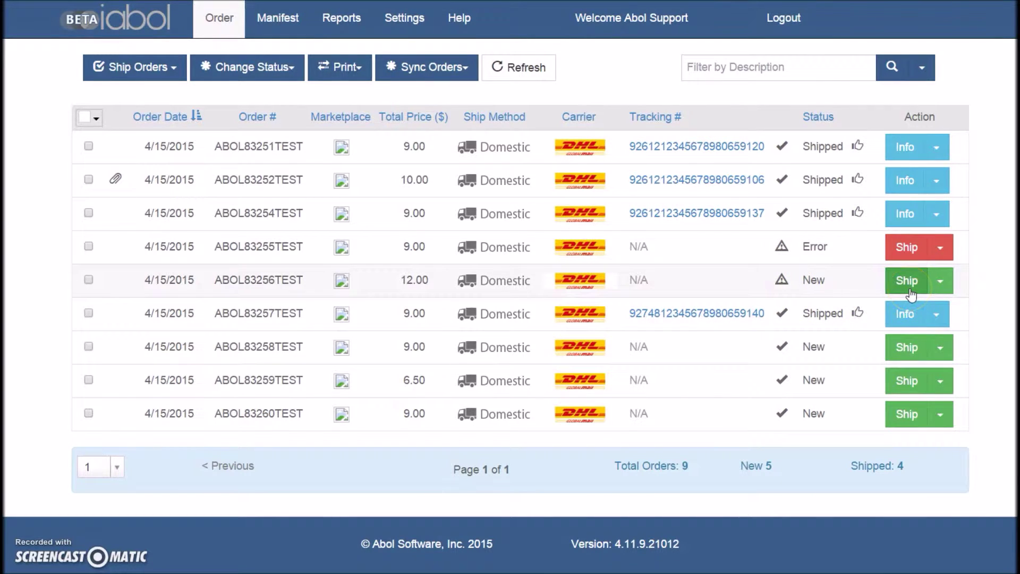
pyautogui.click(904, 255)
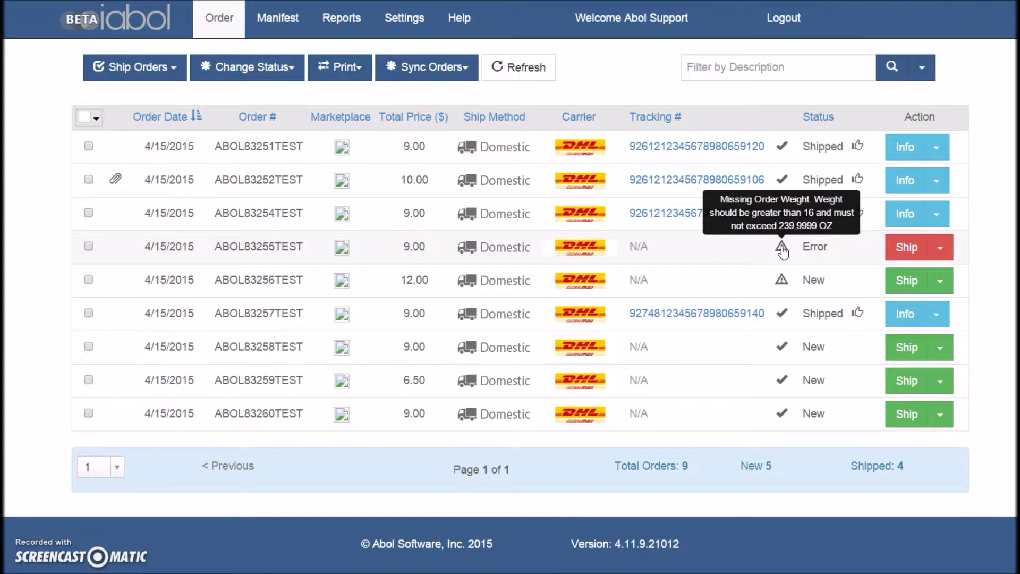
pyautogui.click(815, 257)
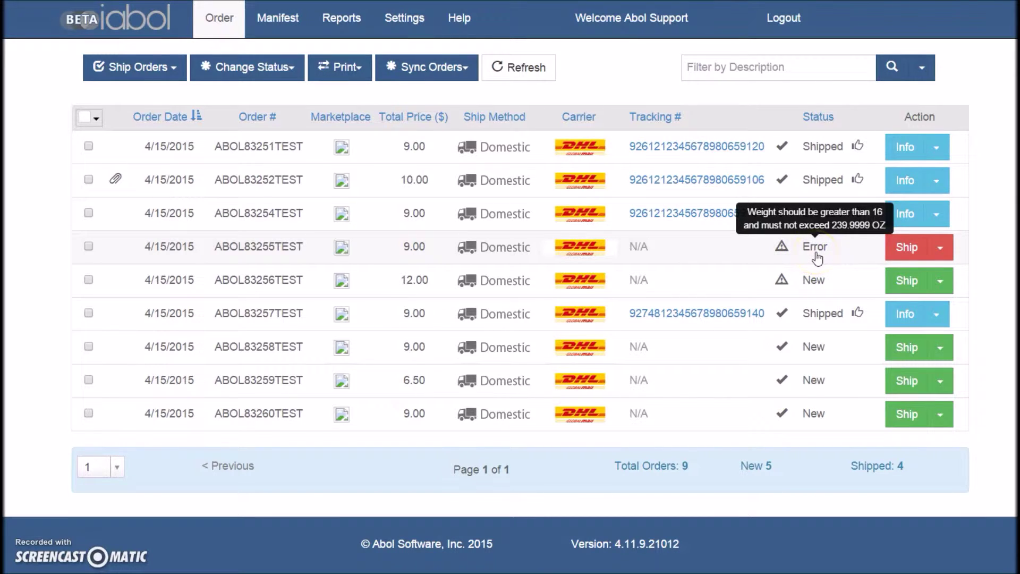
pyautogui.click(850, 264)
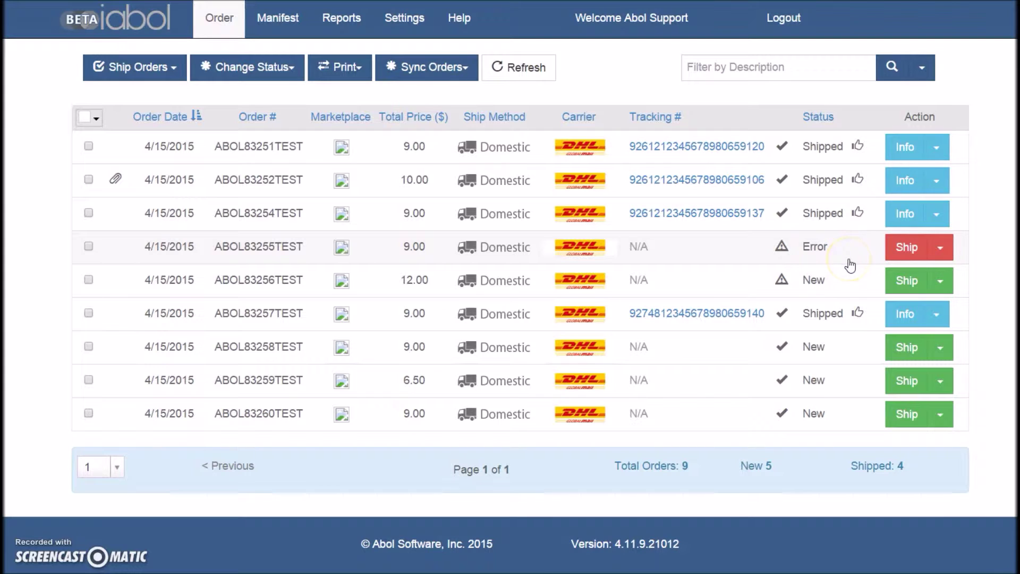
pyautogui.click(783, 251)
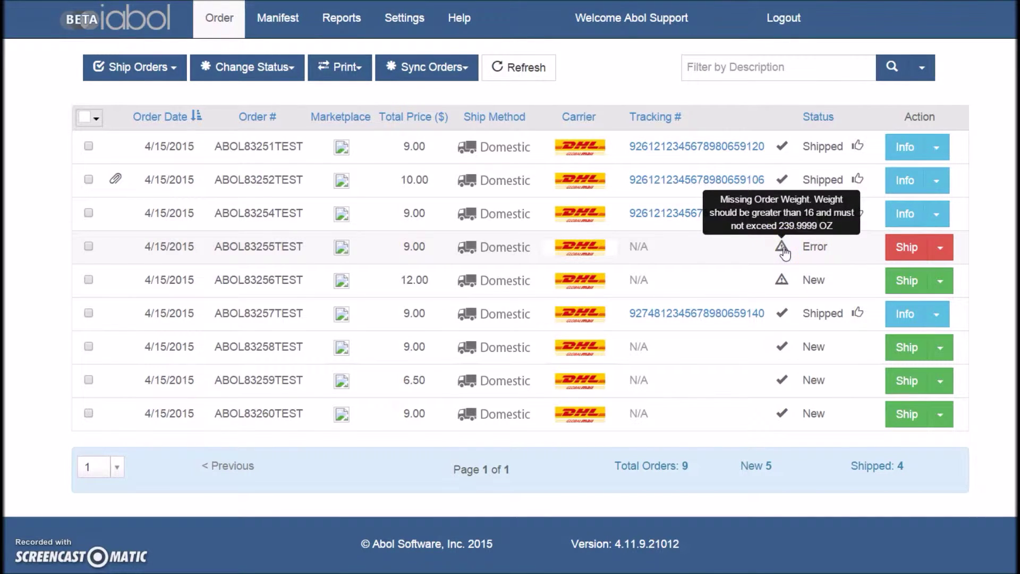
pyautogui.click(782, 282)
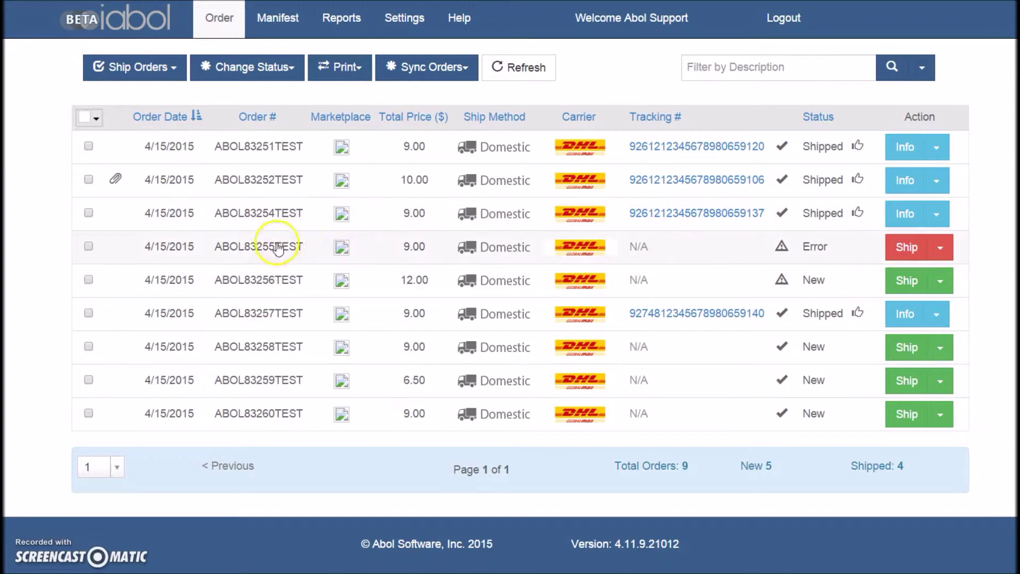
# Set the flagged 12.00 order's service to SM Parcels Expedited and weight to .5 lbs, save it, and close its details.
pyautogui.click(260, 281)
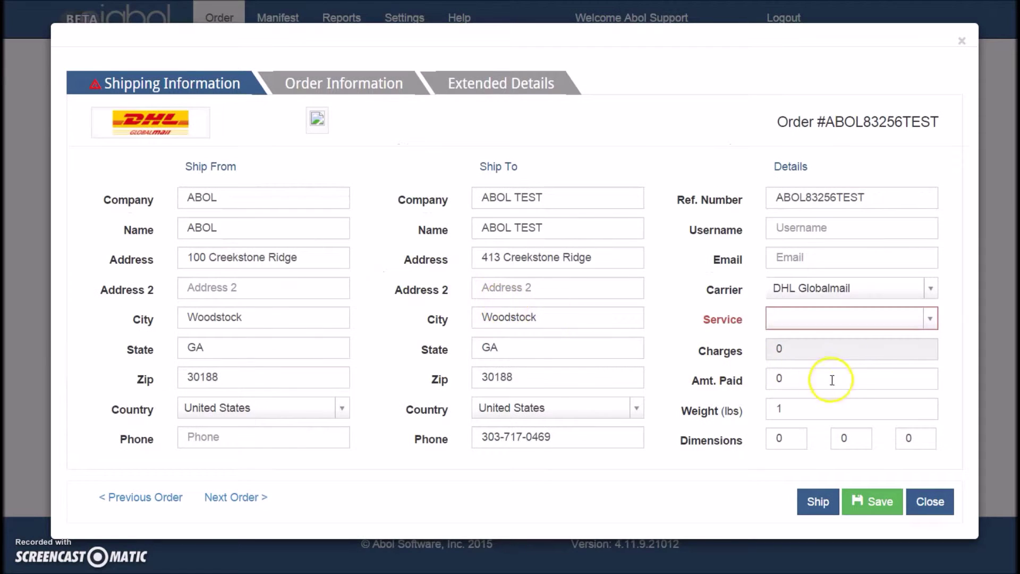
pyautogui.click(929, 321)
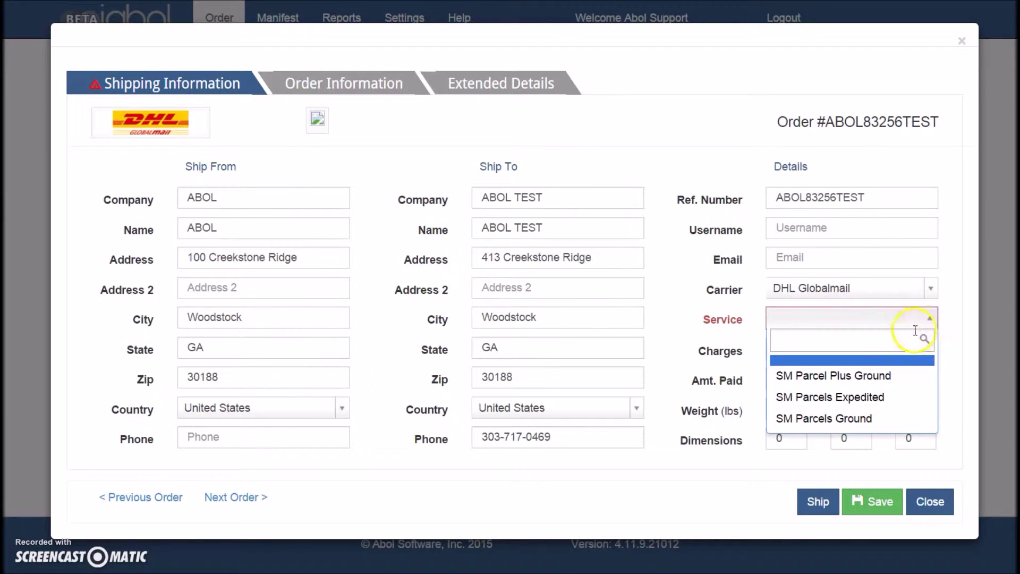
pyautogui.click(854, 396)
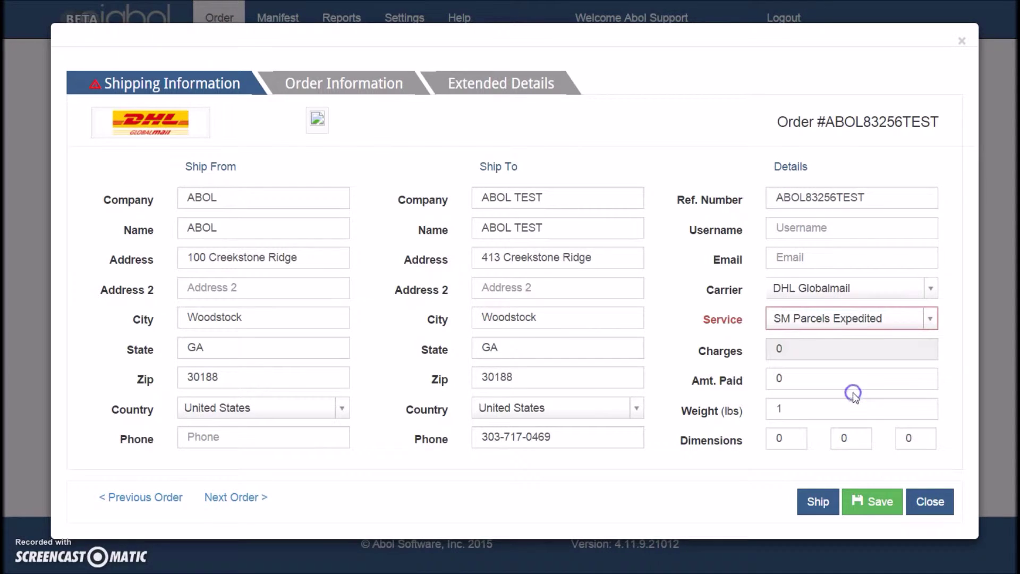
pyautogui.click(858, 406)
pyautogui.write('.5')
pyautogui.click(870, 509)
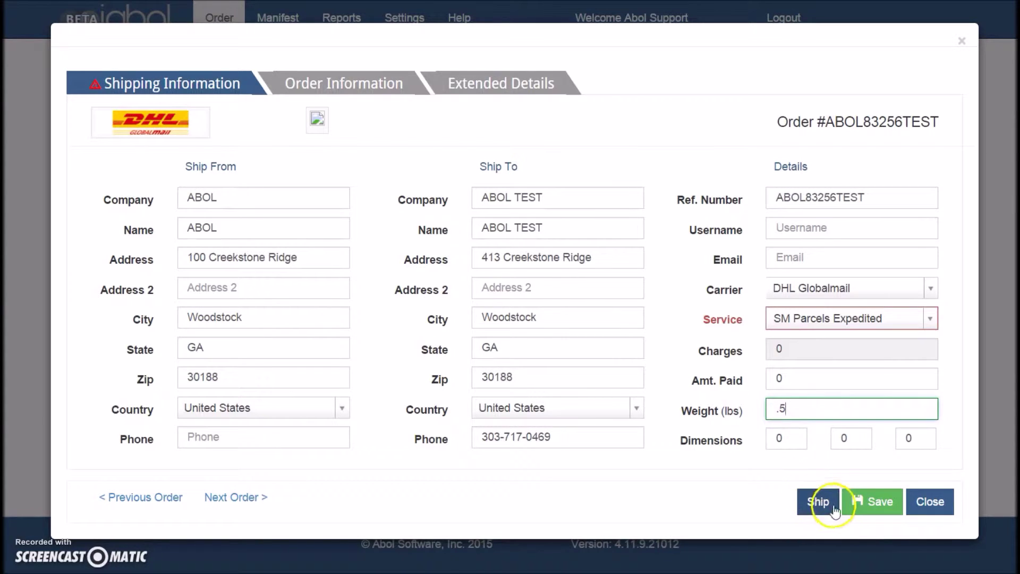
pyautogui.click(866, 511)
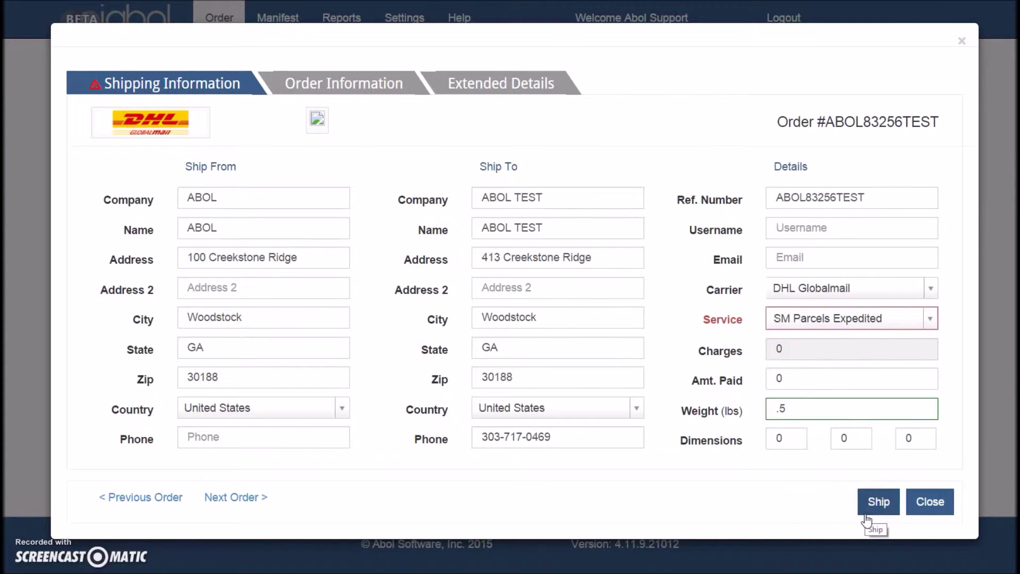
pyautogui.click(921, 511)
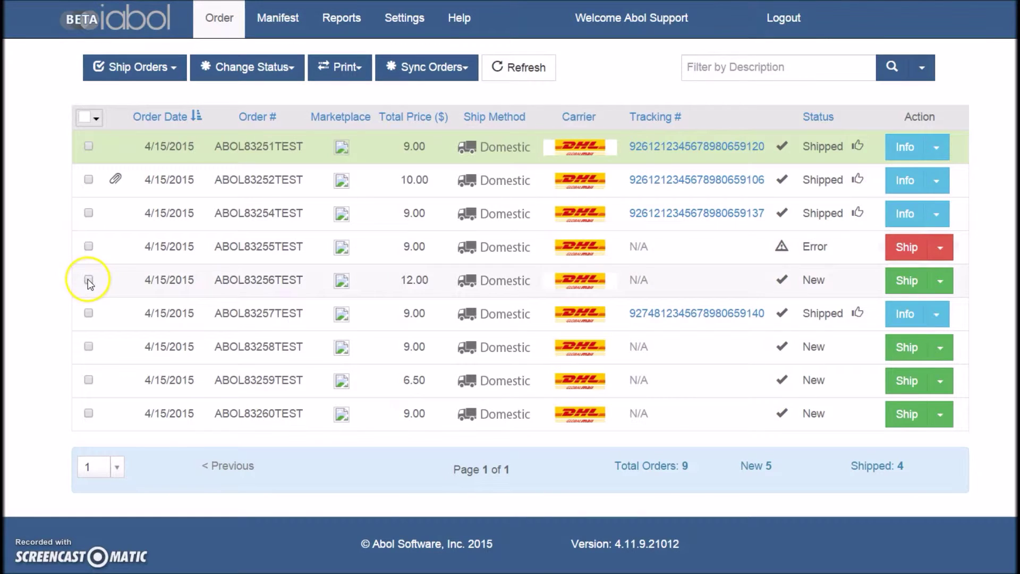
# Select the error-status order and the two new orders directly below the last shipped one, and start shipping the selected orders.
pyautogui.click(88, 246)
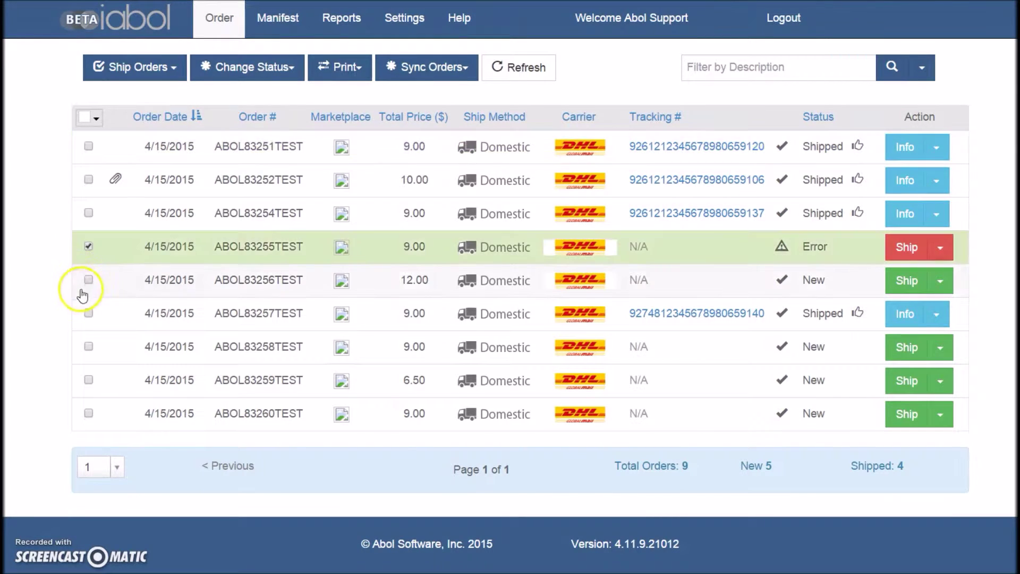
pyautogui.click(83, 412)
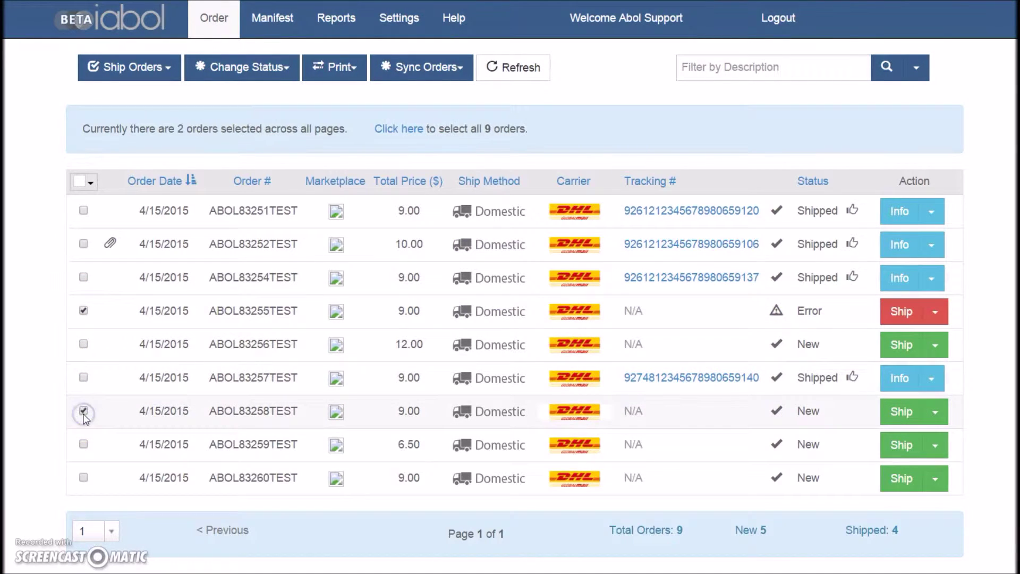
pyautogui.click(83, 444)
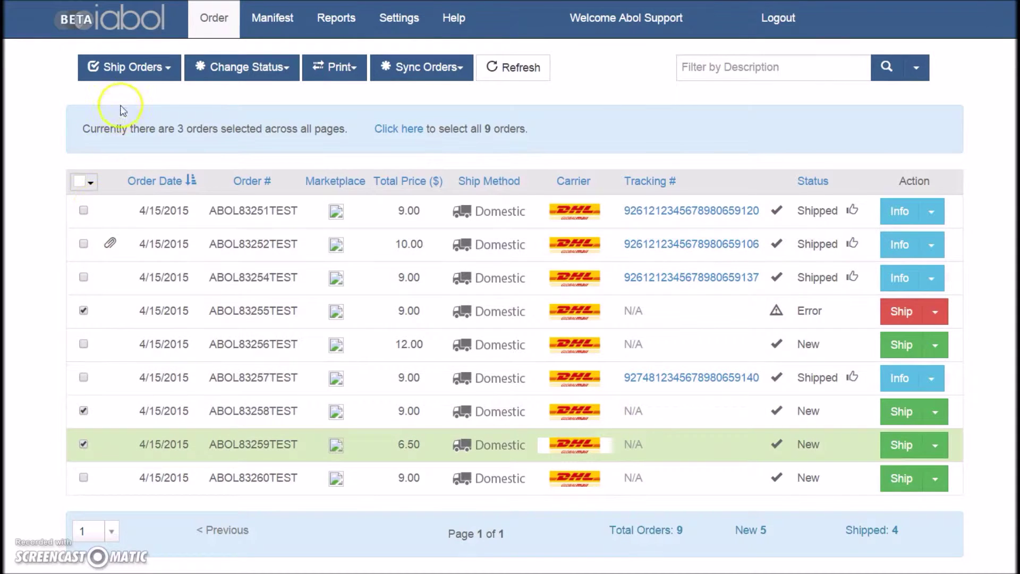
pyautogui.click(142, 74)
pyautogui.click(141, 101)
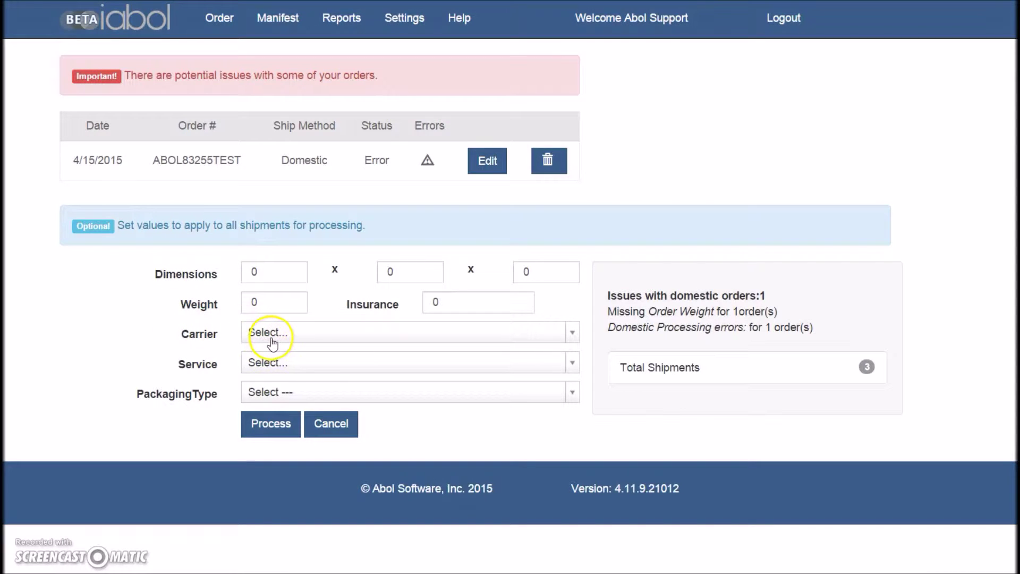
# Set the batch shipment values to weight 1, carrier DHL Globalmail and service SM Parcel Plus Ground.
pyautogui.click(268, 271)
pyautogui.doubleClick(264, 301)
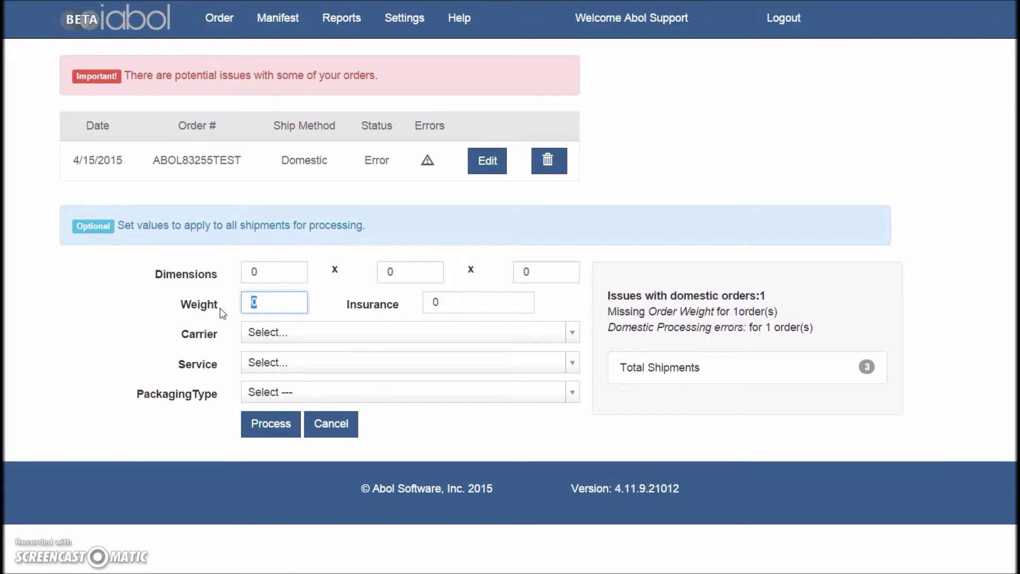
pyautogui.click(270, 301)
pyautogui.doubleClick(271, 301)
pyautogui.write('11')
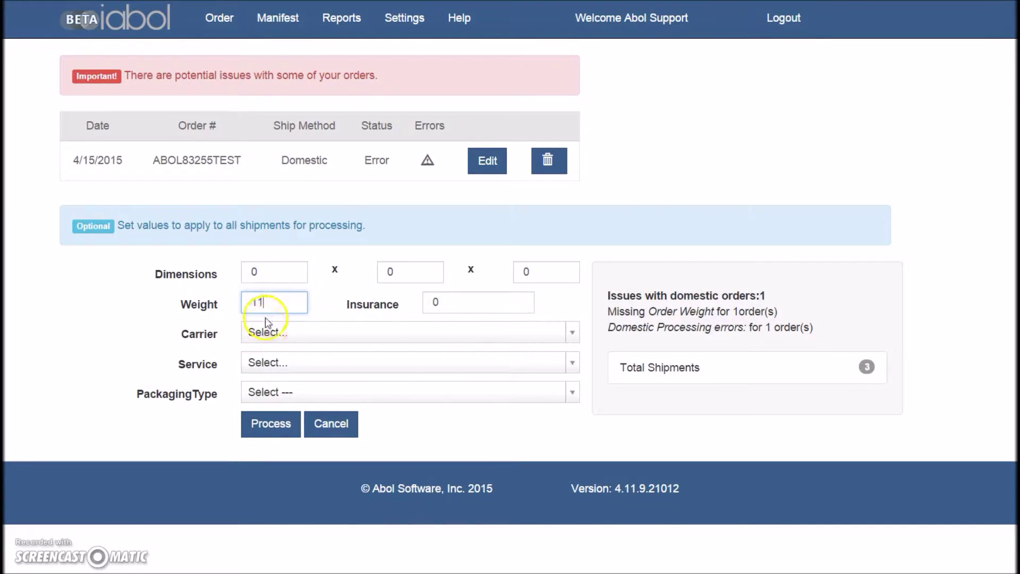
pyautogui.press('BackSpace')
pyautogui.click(266, 332)
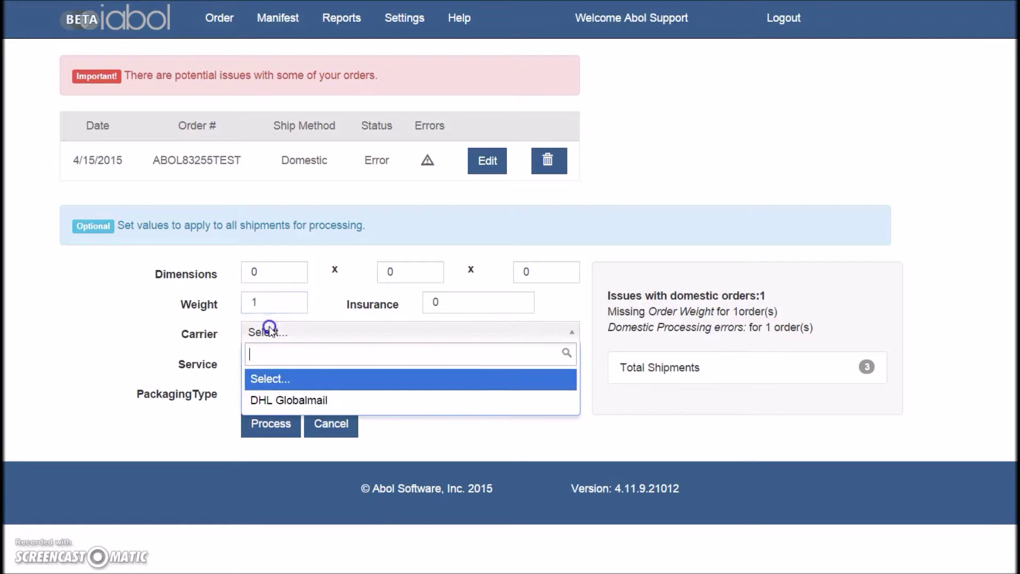
pyautogui.click(279, 404)
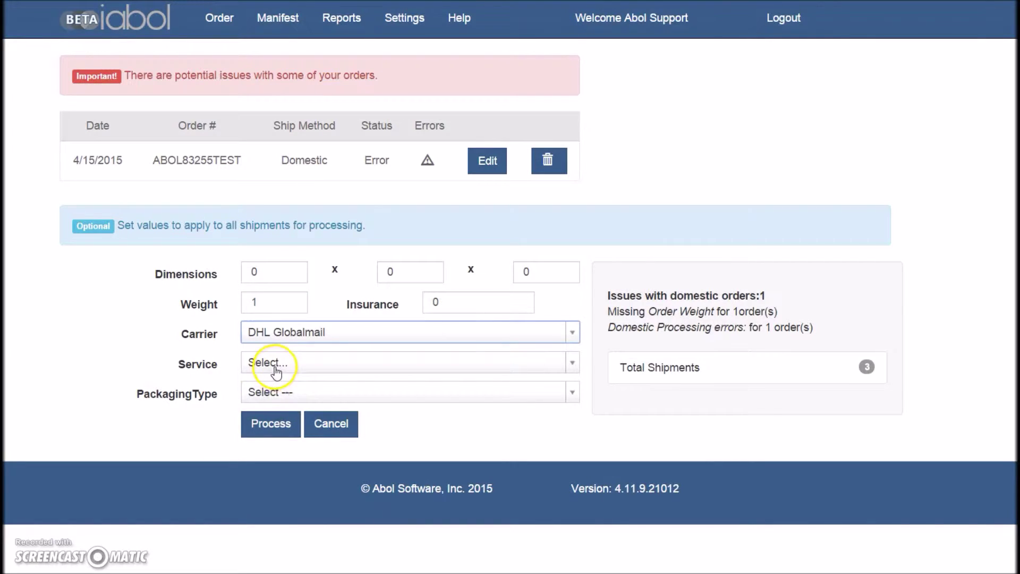
pyautogui.click(270, 363)
pyautogui.click(279, 441)
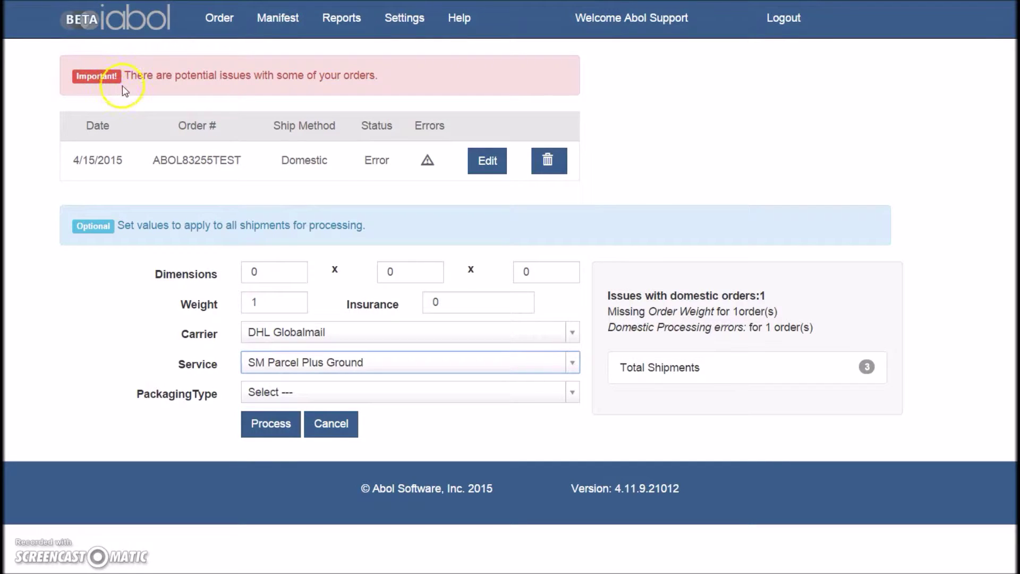
# Examine the problem order's status and error explanations, and check its shipping details without changing anything.
pyautogui.moveTo(381, 159)
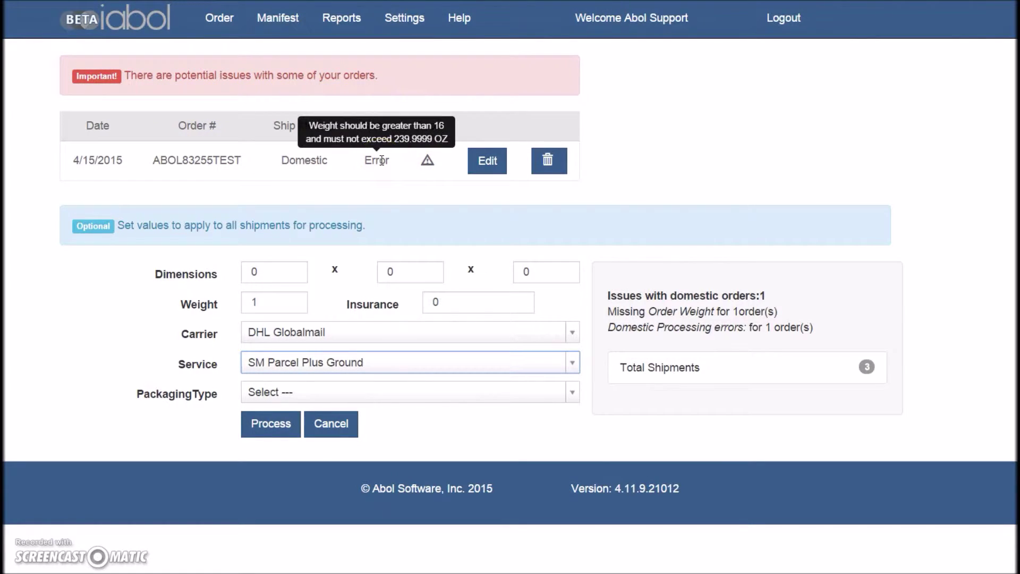
pyautogui.moveTo(428, 161)
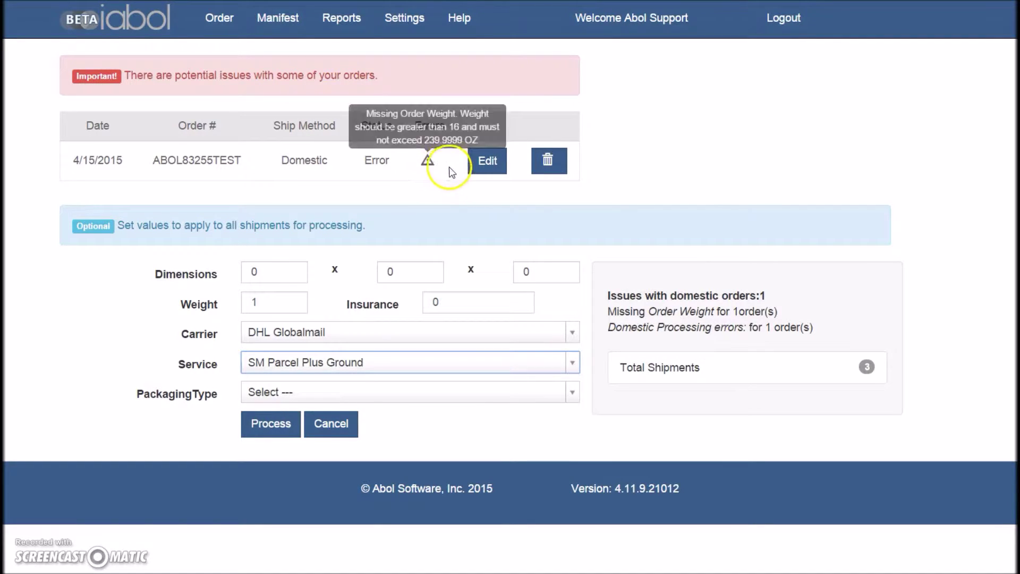
pyautogui.click(477, 166)
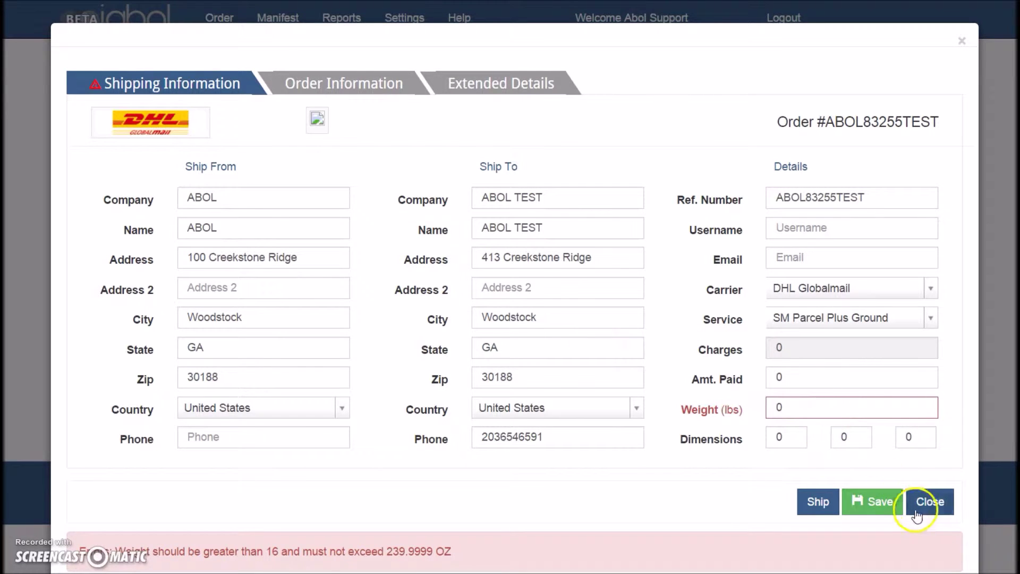
pyautogui.click(930, 502)
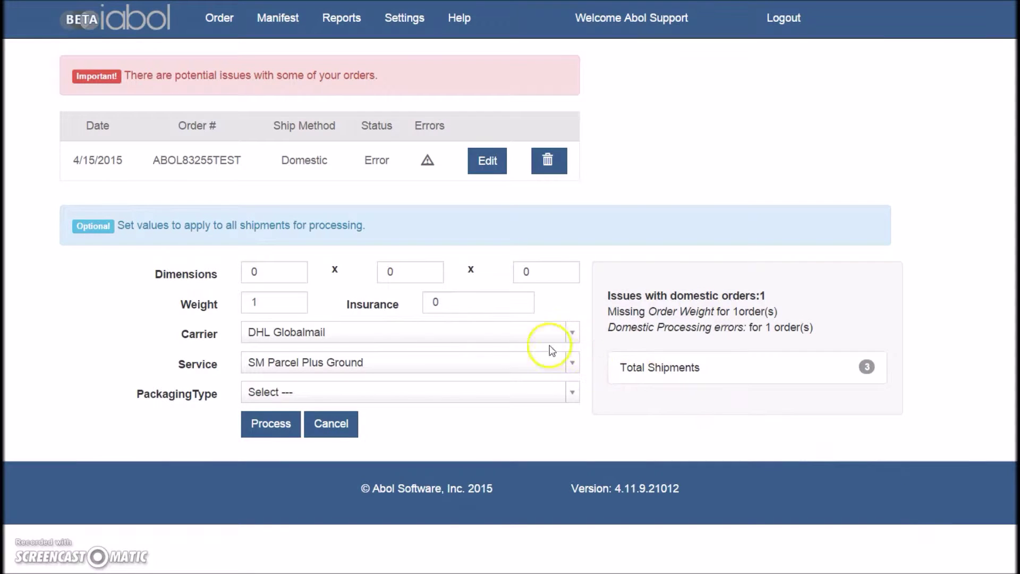
# Process the batch of selected shipments, confirm, and download the shipping labels to look through them.
pyautogui.click(276, 427)
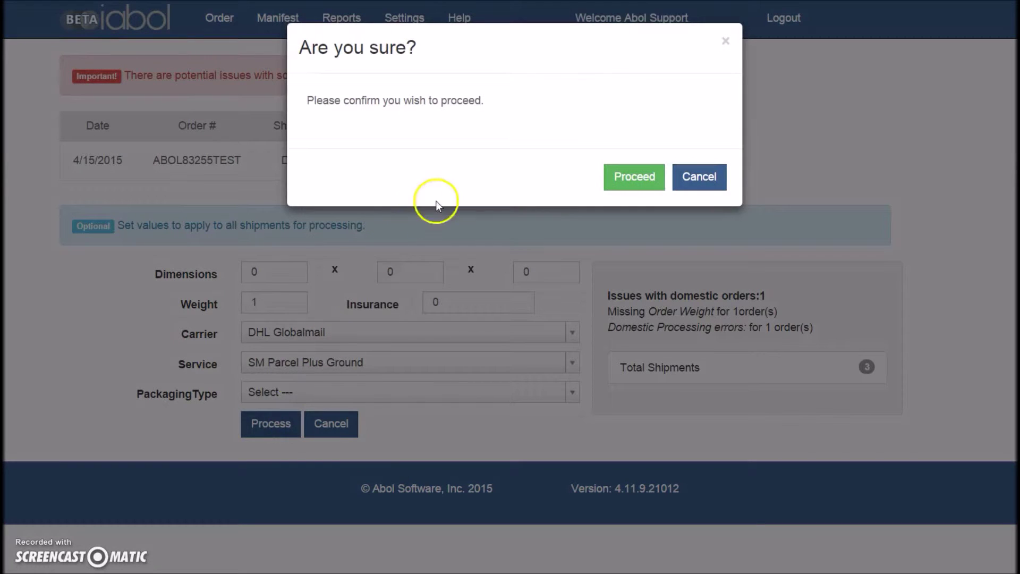
pyautogui.click(631, 181)
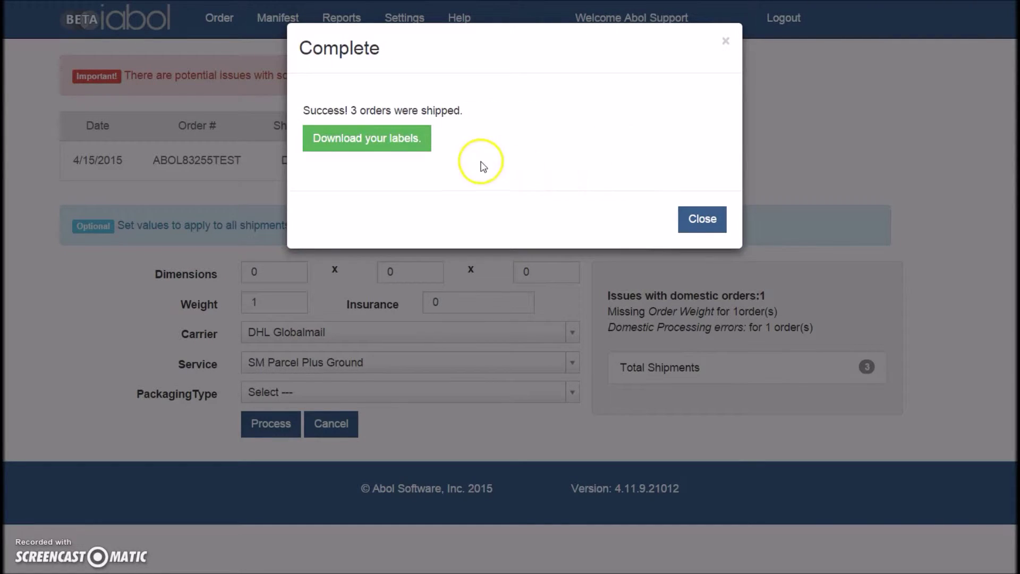
pyautogui.click(349, 140)
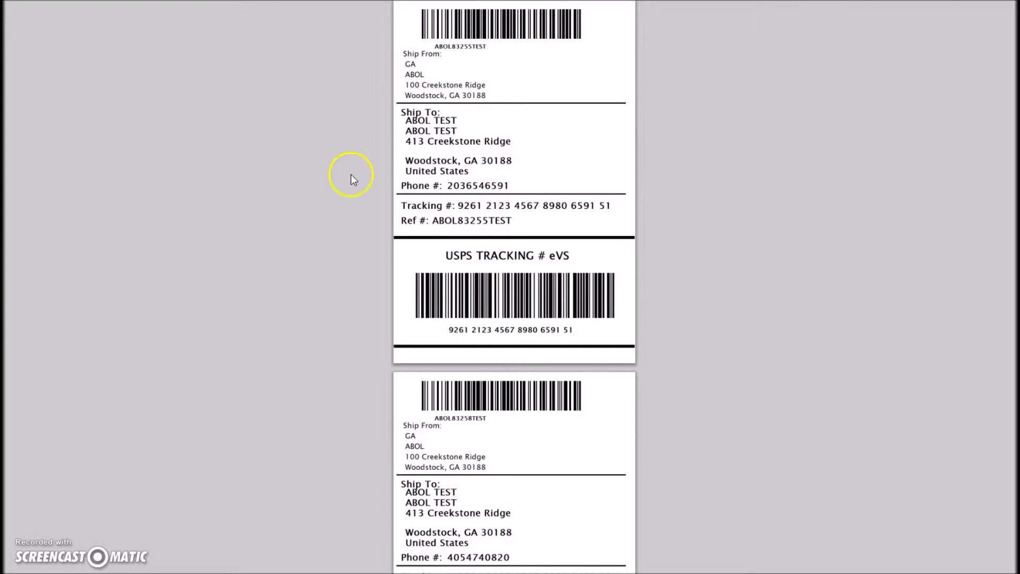
pyautogui.scroll(-8, 352, 186)
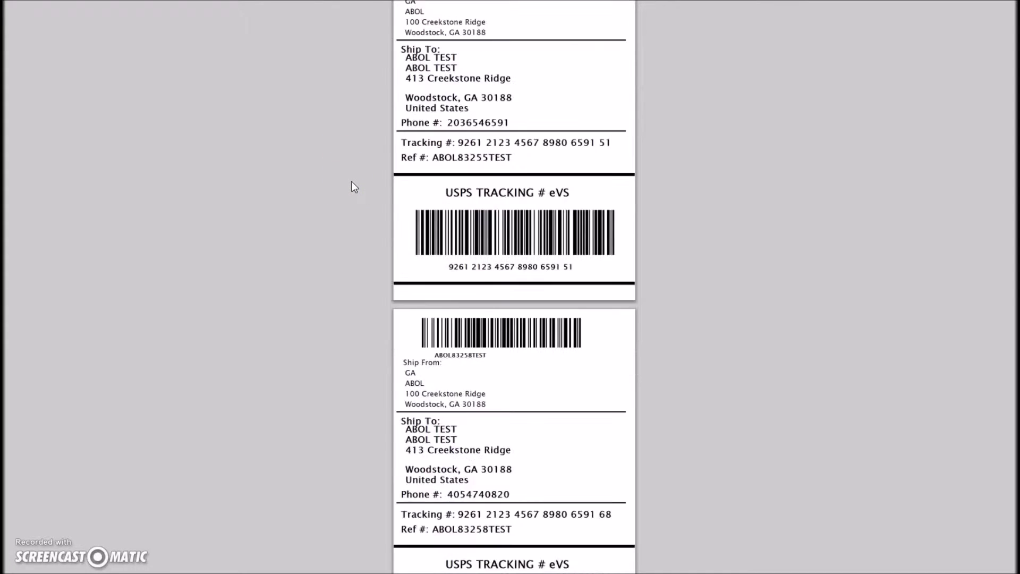
pyautogui.scroll(-1, 354, 187)
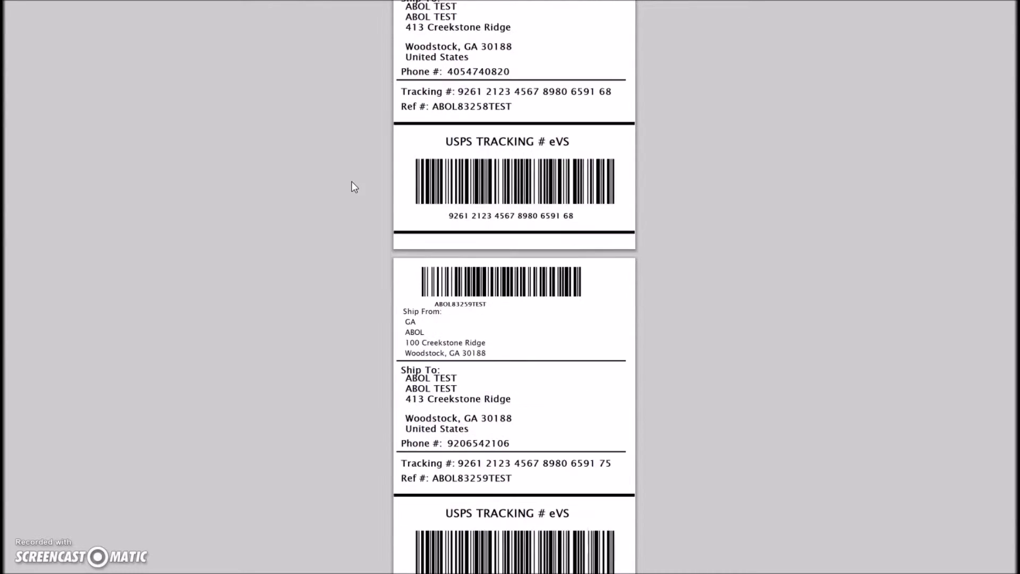
pyautogui.scroll(5, 353, 186)
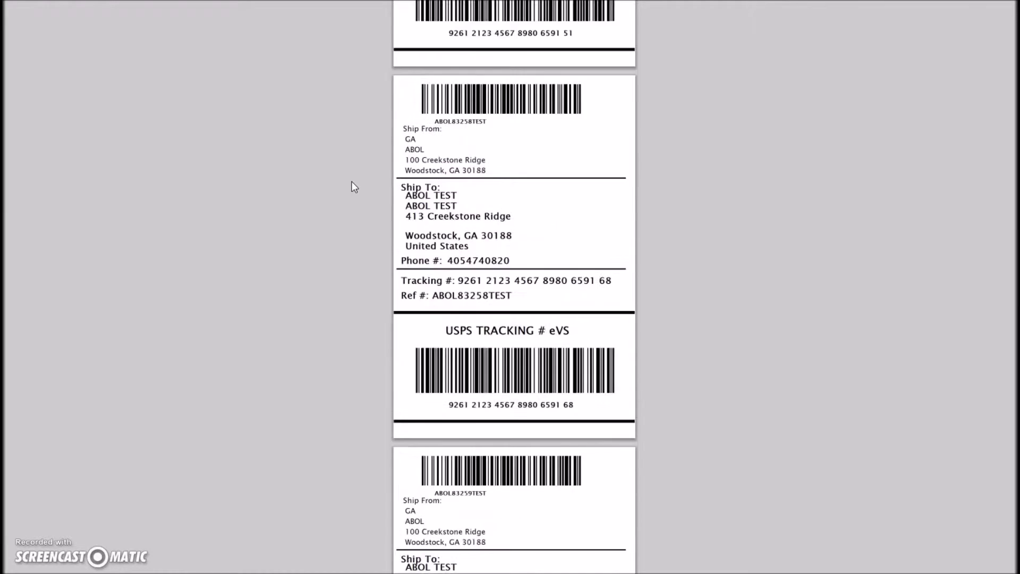
pyautogui.scroll(5, 352, 184)
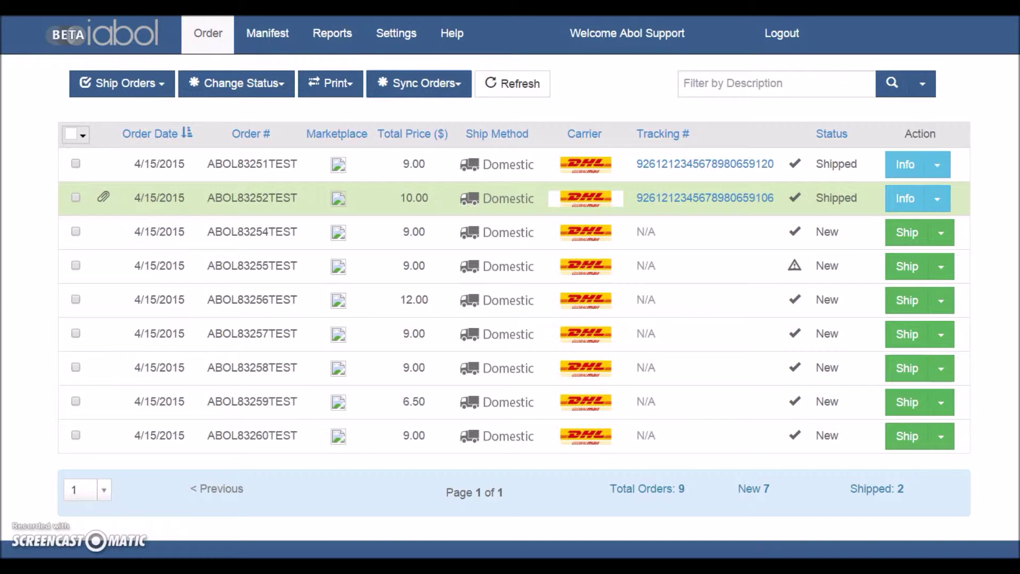
# View the details of the open DHL Globalmail shipments in the manifest, and close out the DHL Globalmail shipments.
pyautogui.click(277, 33)
pyautogui.moveTo(313, 16); pyautogui.dragTo(353, 114)
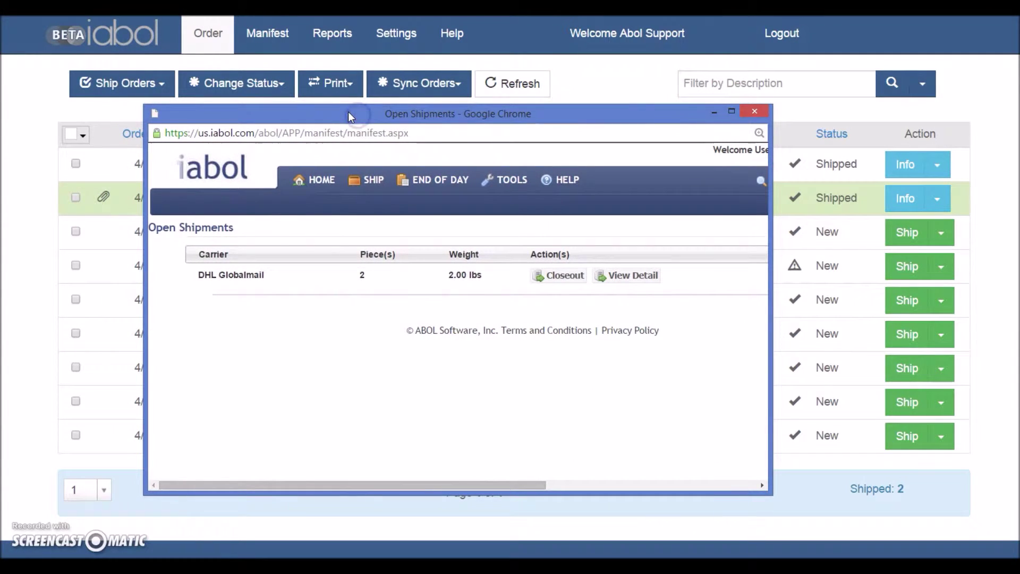
pyautogui.click(613, 277)
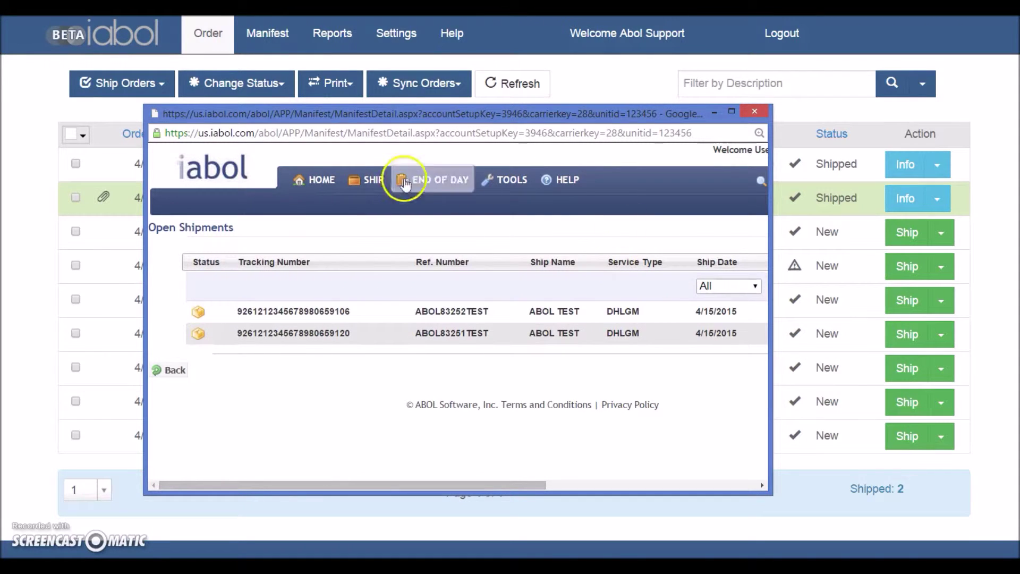
pyautogui.click(173, 372)
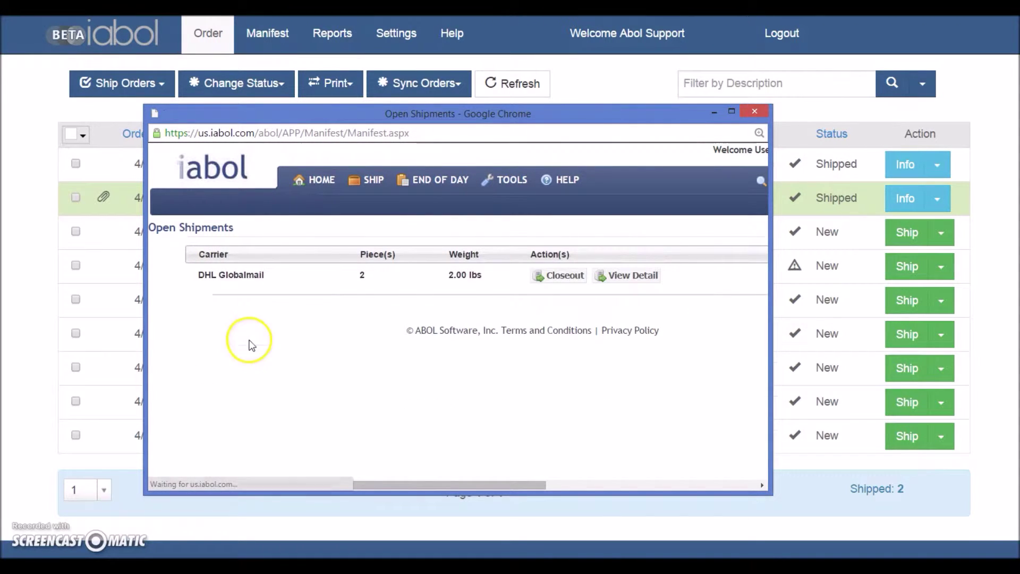
pyautogui.click(556, 276)
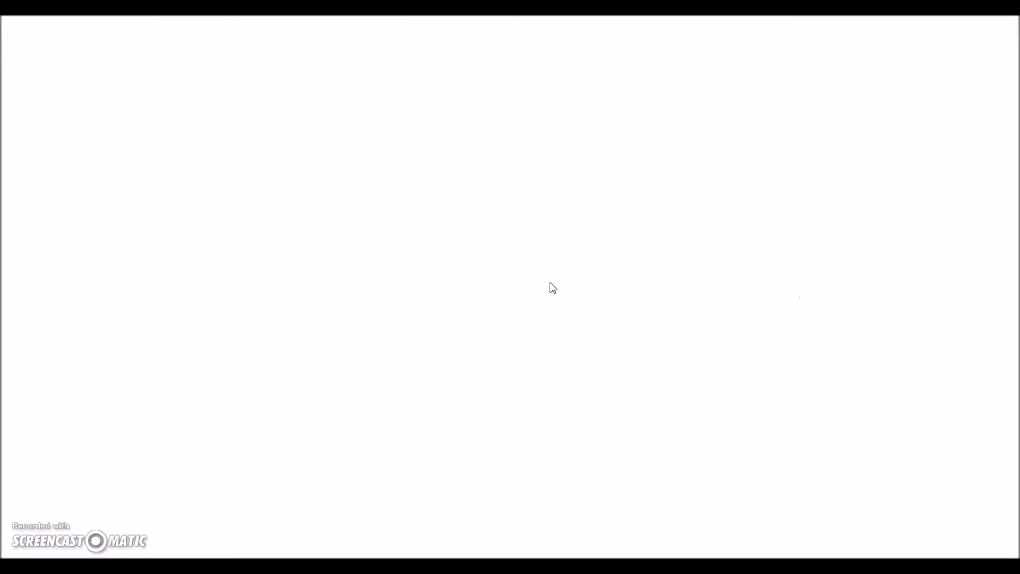
pyautogui.click(419, 98)
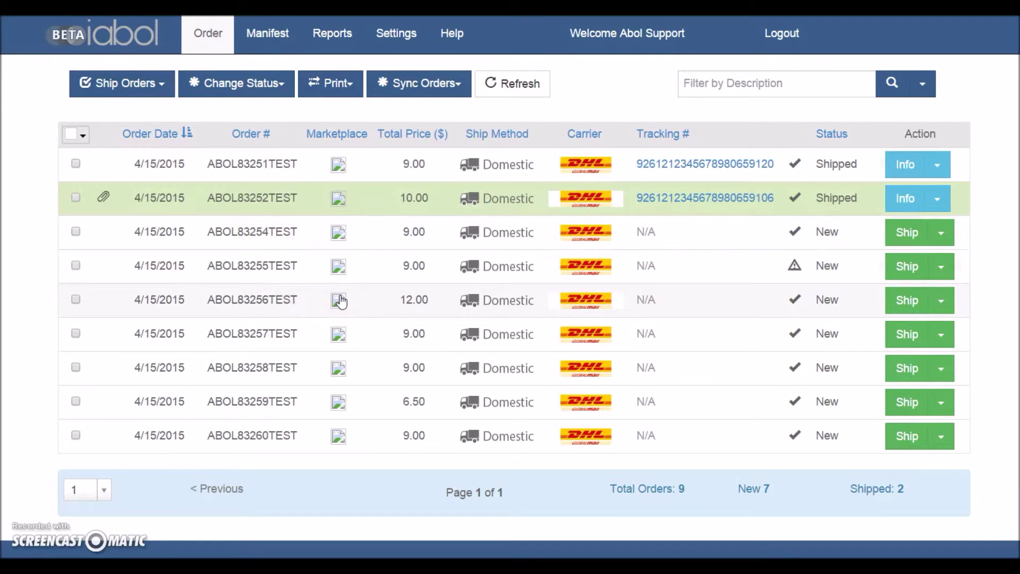
# Reopen the manifest and view the end-of-day shipment history, including the reprint and detail options of its entries.
pyautogui.click(260, 36)
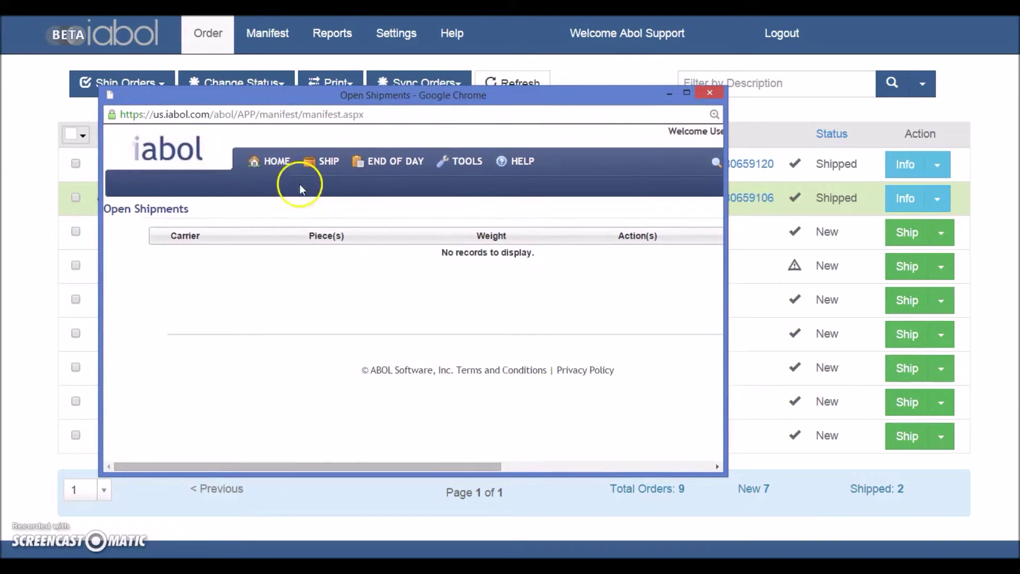
pyautogui.moveTo(368, 181)
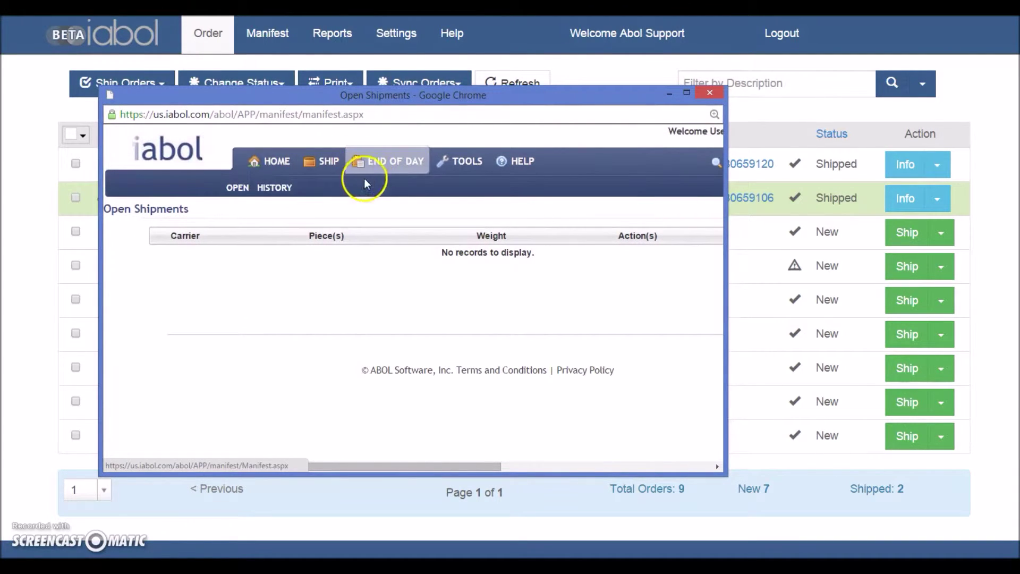
pyautogui.click(276, 186)
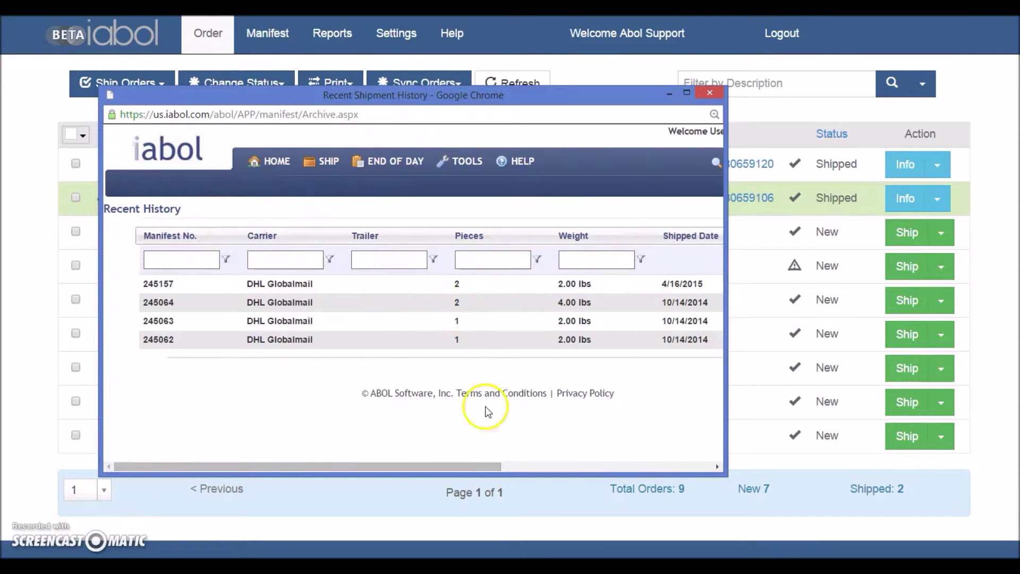
pyautogui.moveTo(478, 472); pyautogui.dragTo(575, 472)
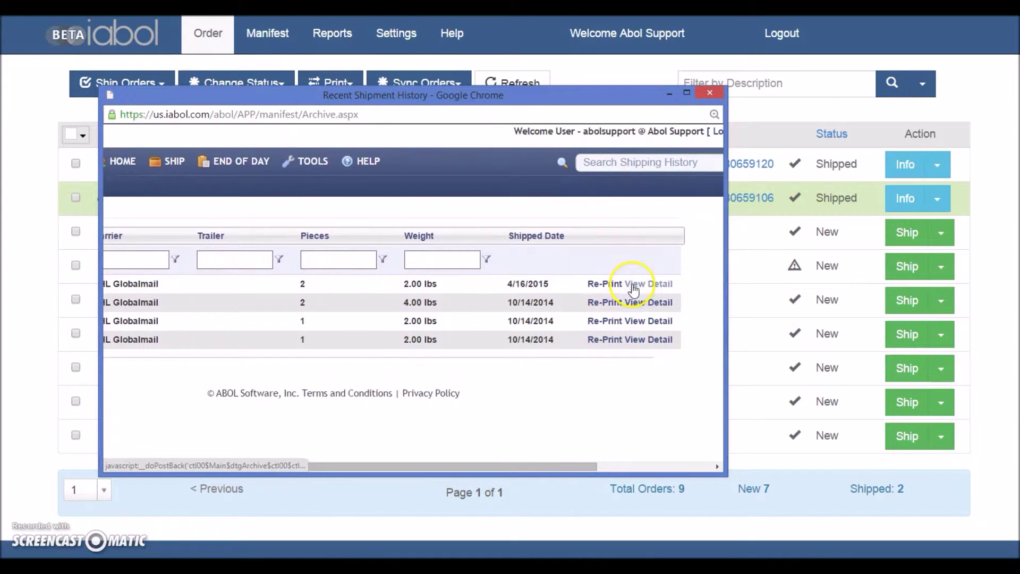
# Close the shipment history and check the actions available for the shipped order ABOL83251TEST.
pyautogui.click(708, 94)
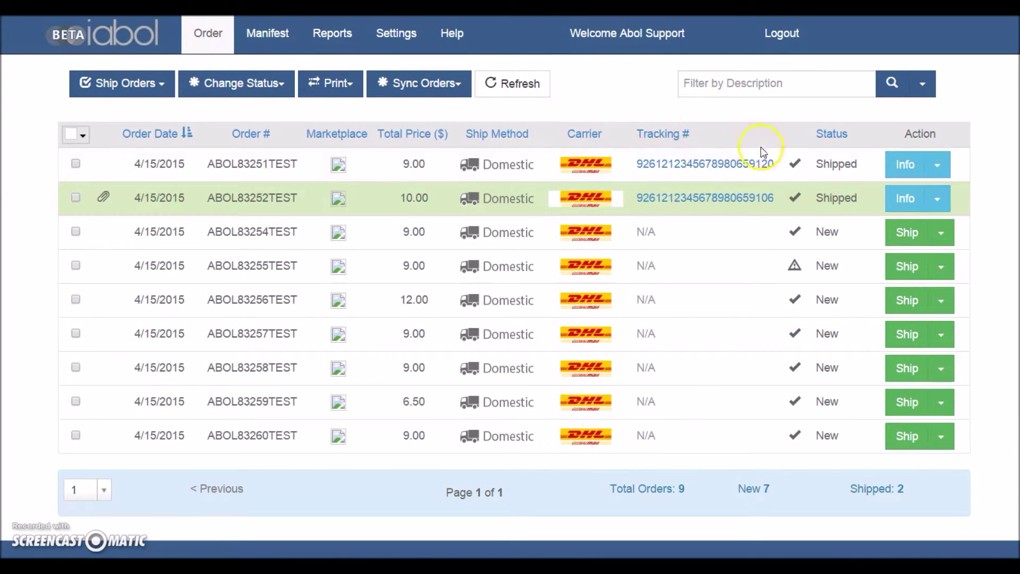
pyautogui.click(937, 166)
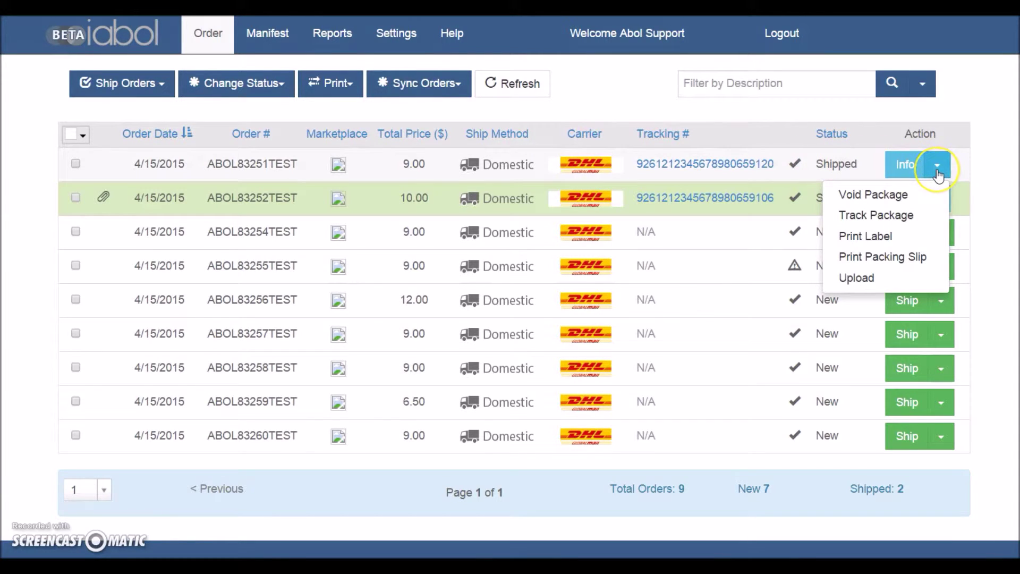
pyautogui.click(937, 184)
pyautogui.click(936, 167)
pyautogui.click(932, 201)
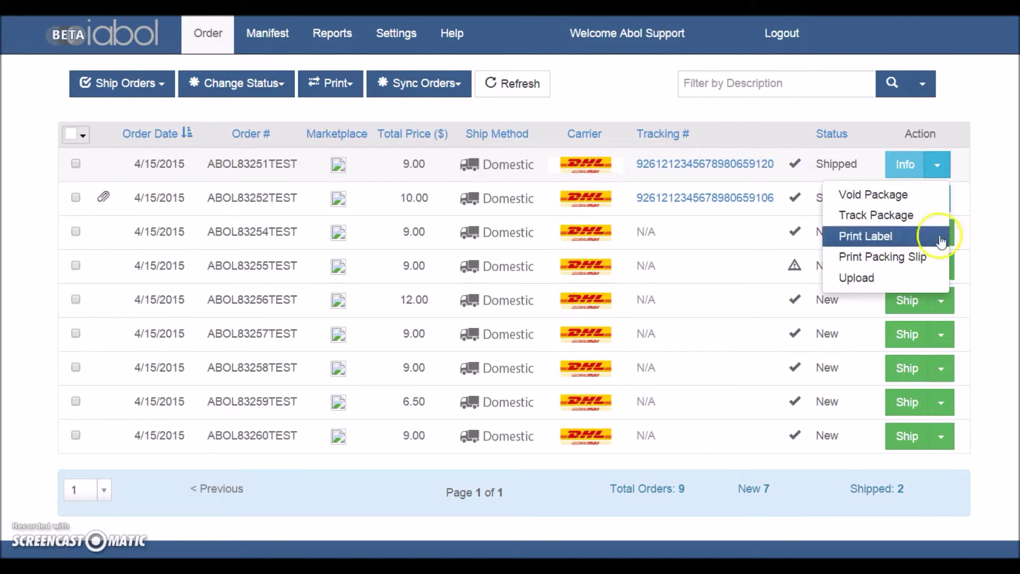
pyautogui.click(594, 29)
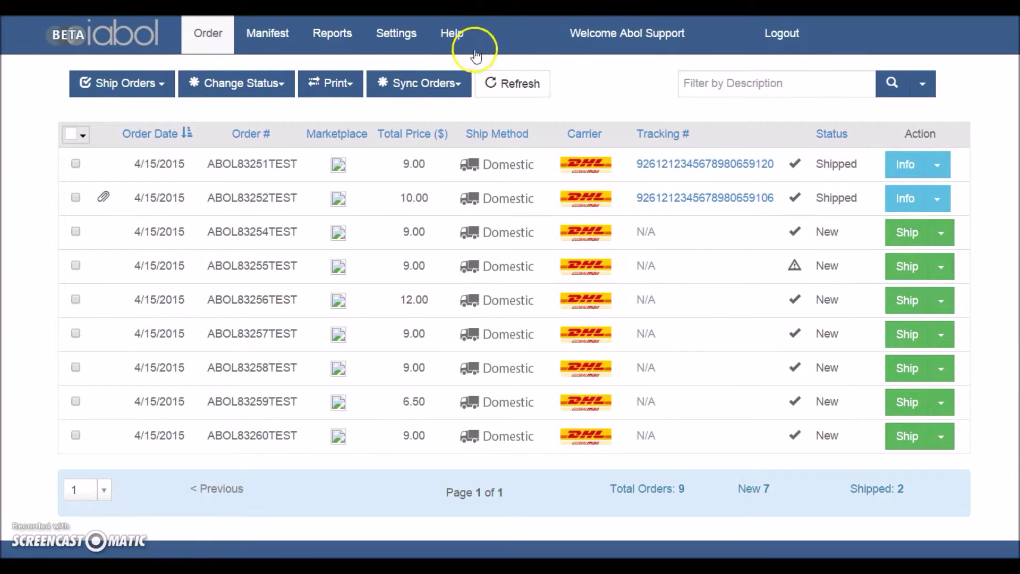
# Examine the order sync options for the Shopify2 and eBay Marketplace - Planetstuff integrations without running any of them.
pyautogui.click(448, 84)
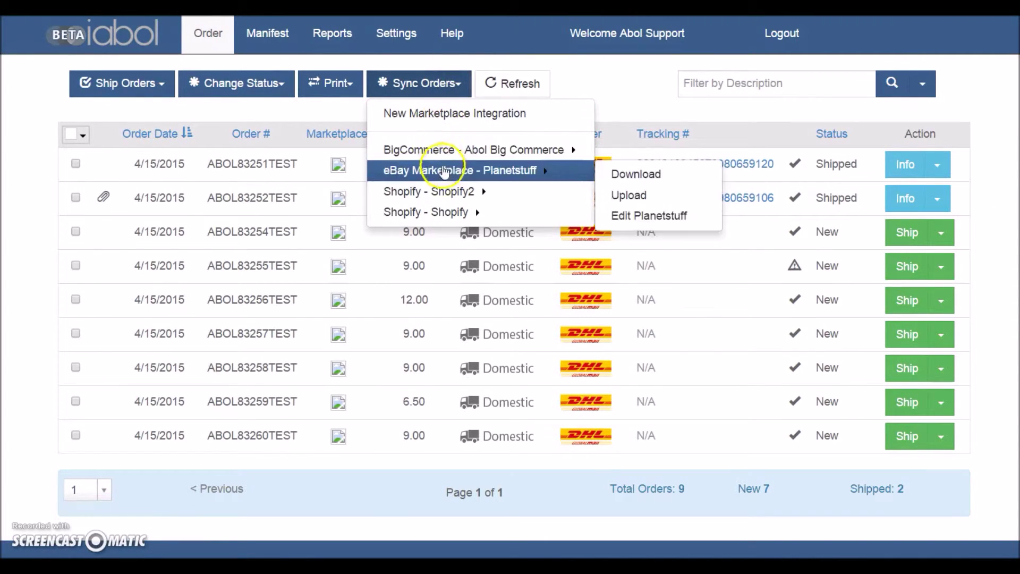
pyautogui.moveTo(449, 192)
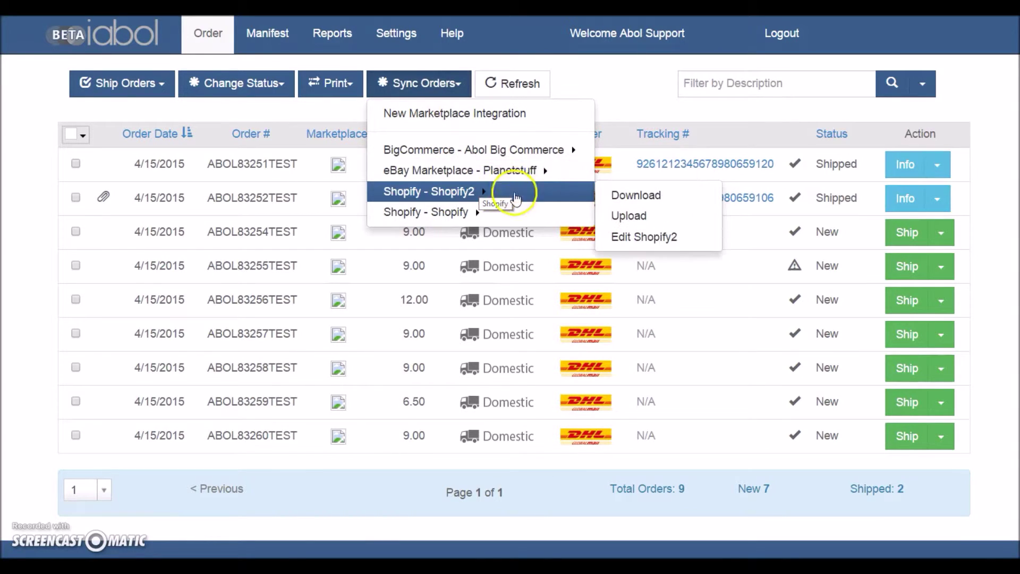
pyautogui.moveTo(585, 171)
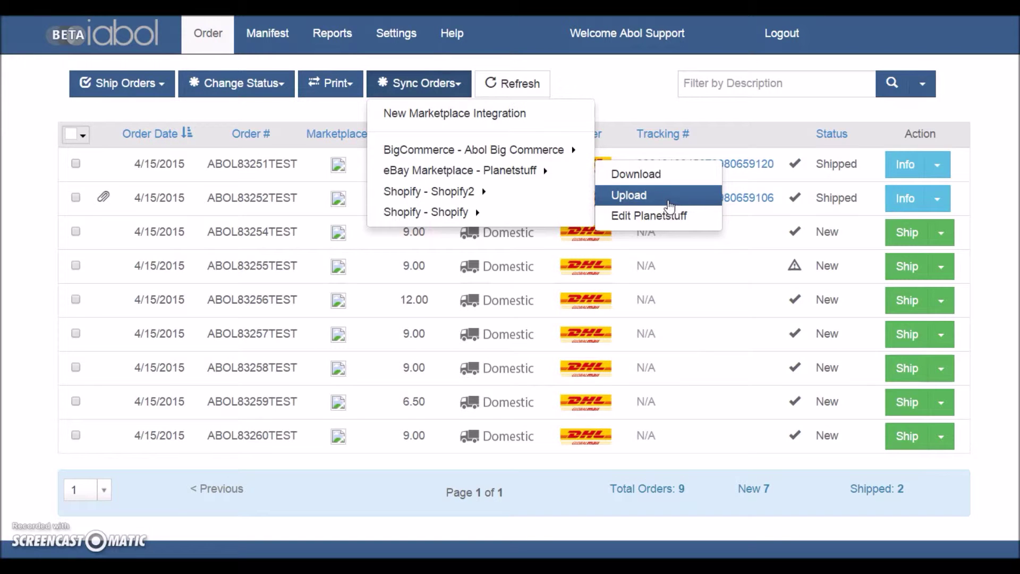
pyautogui.click(331, 112)
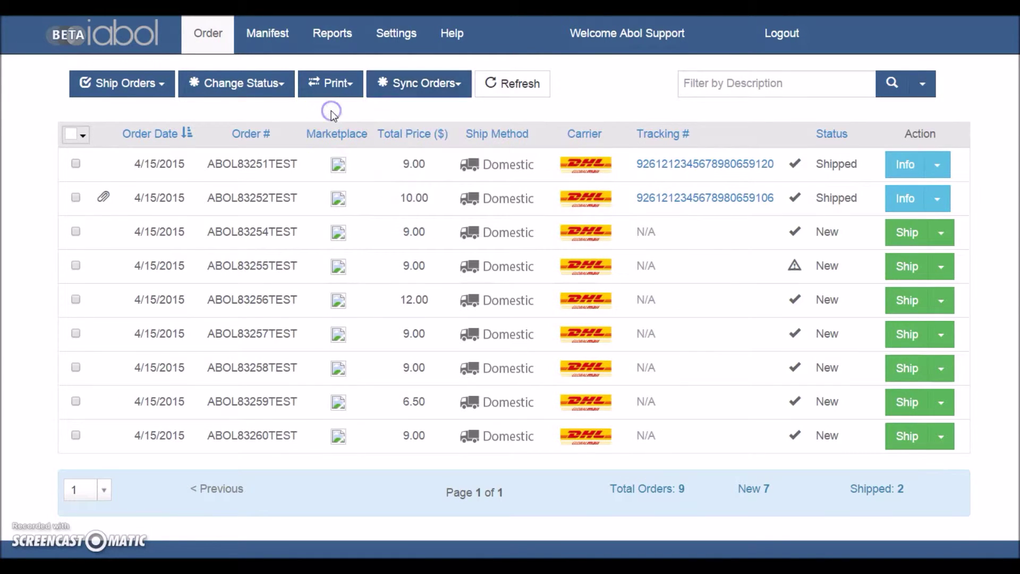
# Open the carrier management settings.
pyautogui.click(397, 35)
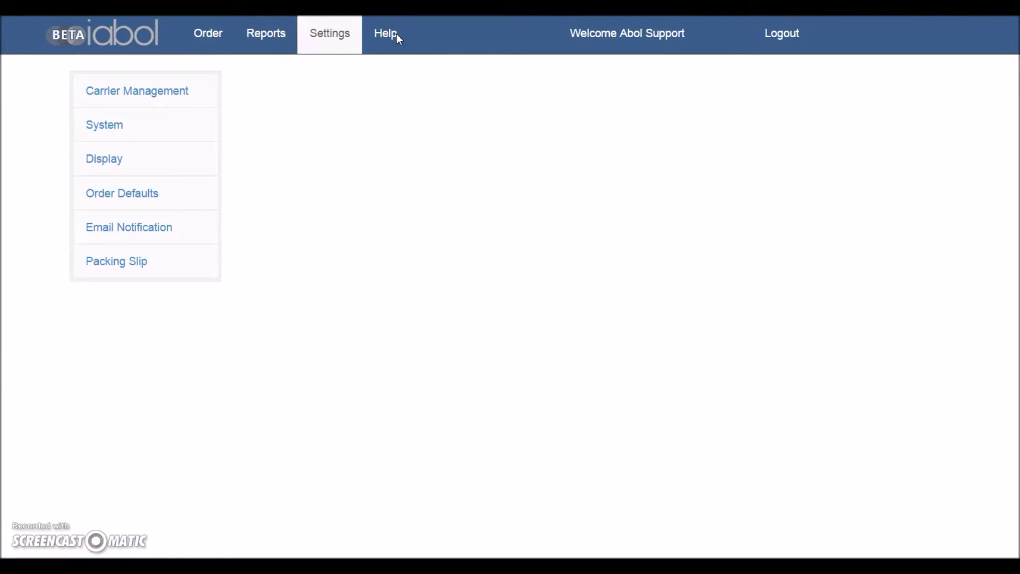
pyautogui.click(401, 47)
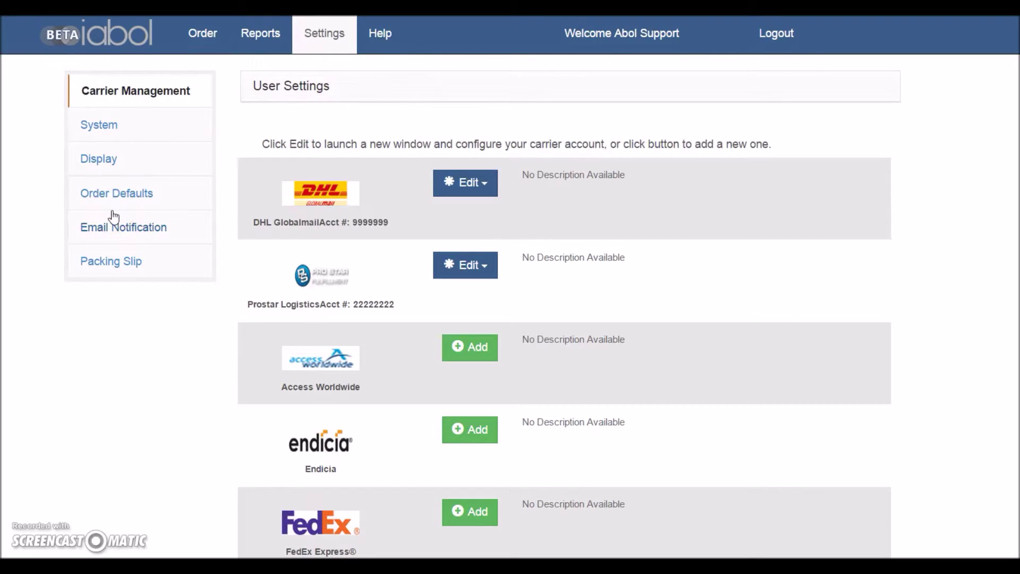
pyautogui.click(113, 307)
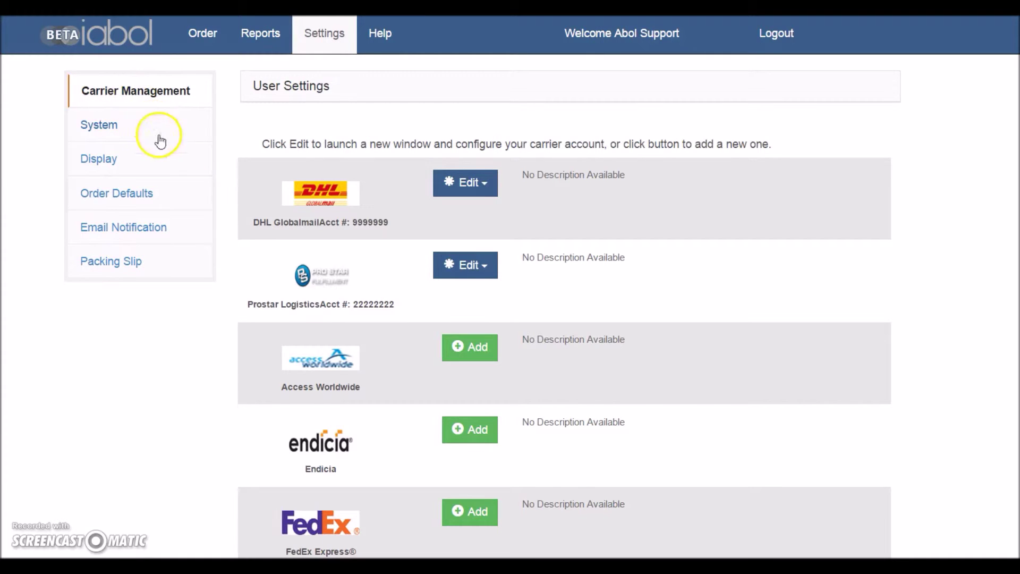
# Start adding a FedEx Express account, select all of its services, and continue to the account details.
pyautogui.click(457, 521)
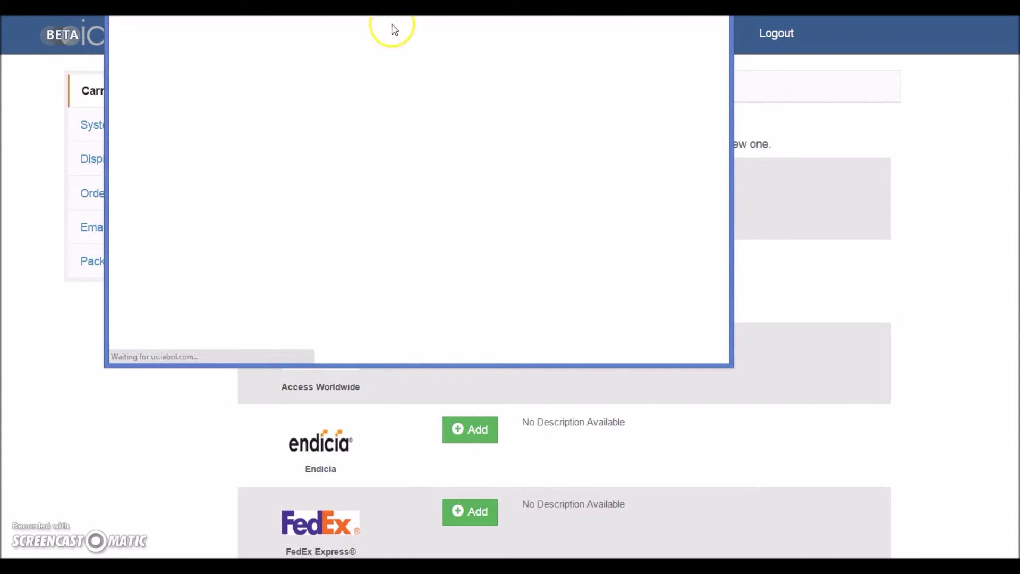
pyautogui.click(518, 259)
pyautogui.click(523, 294)
pyautogui.scroll(-7, 526, 388)
pyautogui.click(375, 365)
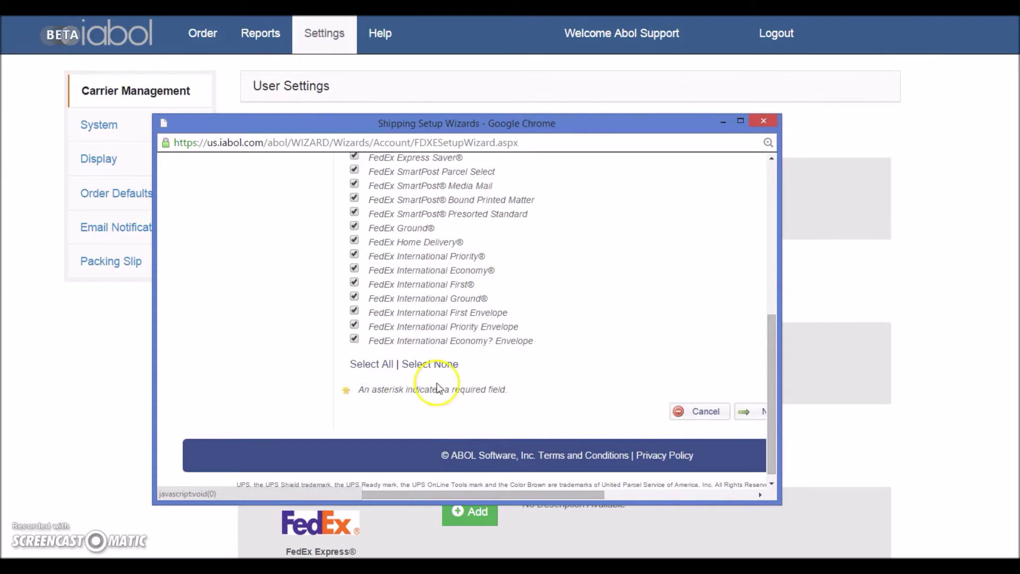
pyautogui.click(742, 416)
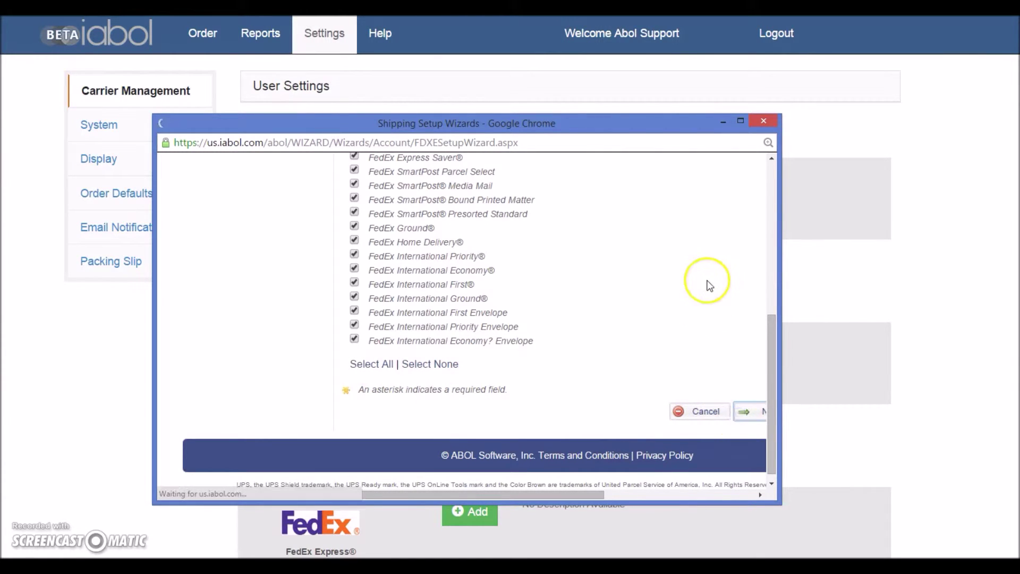
# Try to continue the FedEx account setup with the address and contact fields blank, and close the wizard.
pyautogui.moveTo(770, 186); pyautogui.dragTo(773, 332)
pyautogui.click(753, 414)
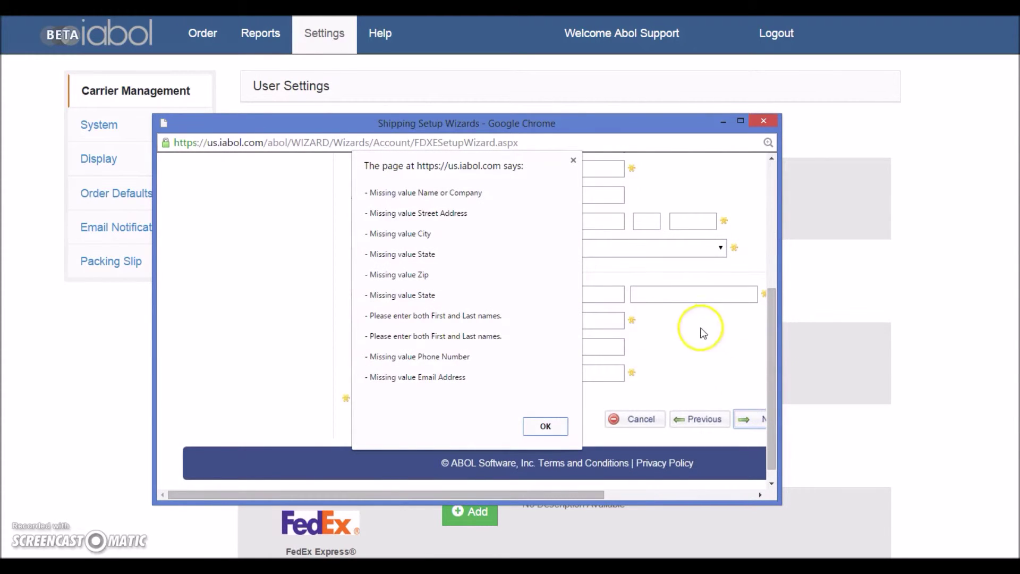
pyautogui.click(546, 430)
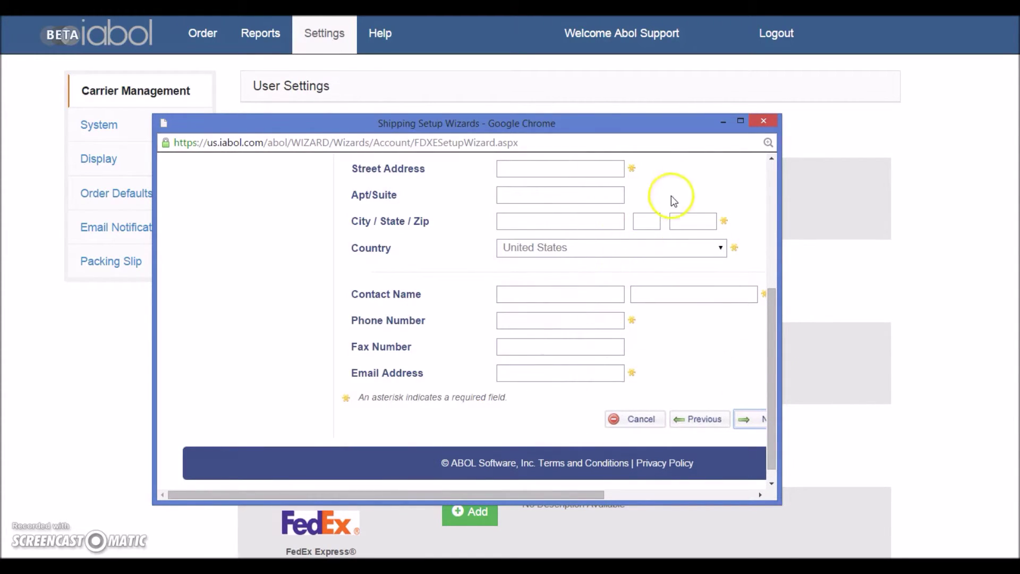
pyautogui.click(761, 122)
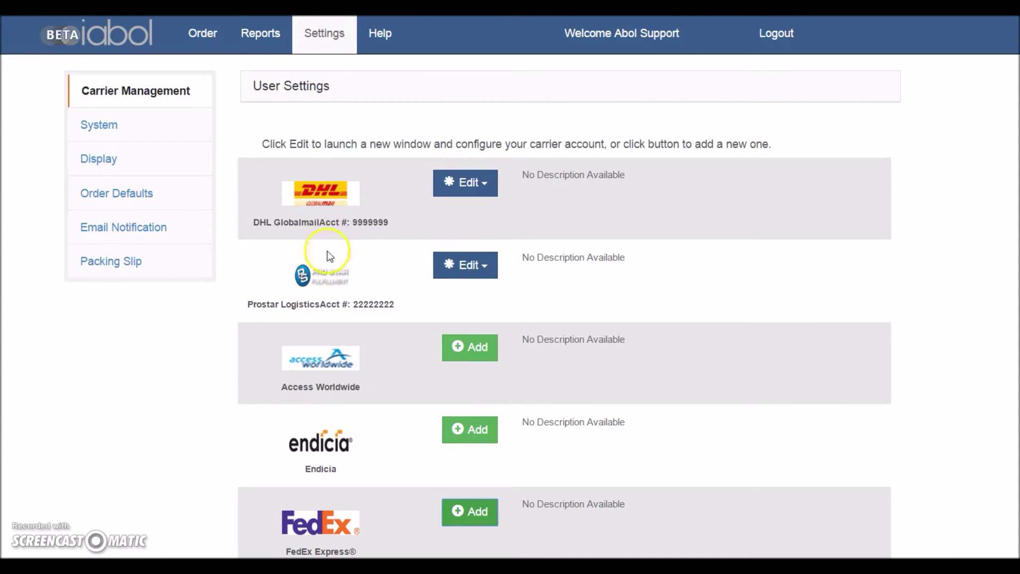
# Open the system settings and check the available language and weight unit options without changing them.
pyautogui.click(96, 126)
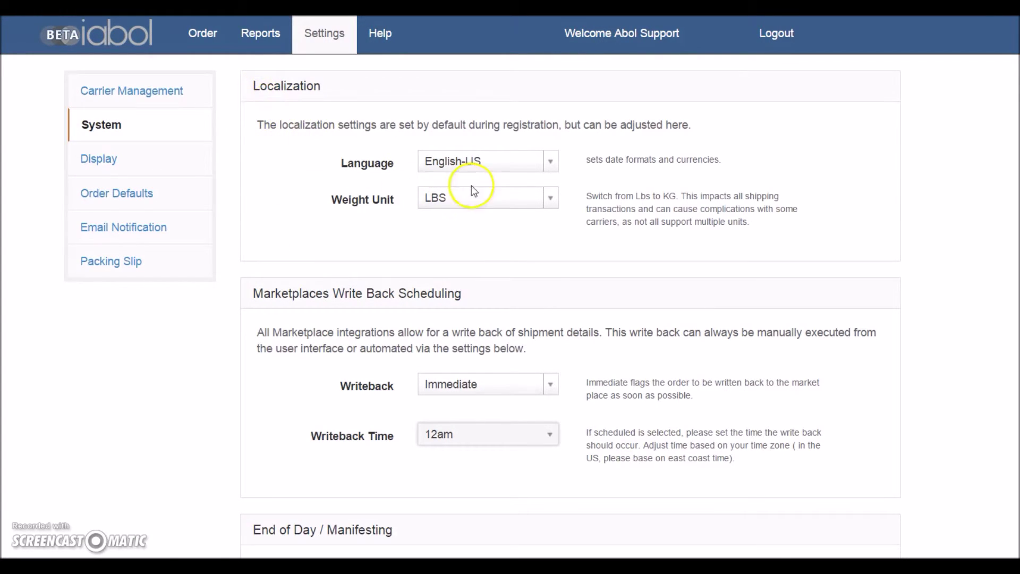
pyautogui.click(526, 161)
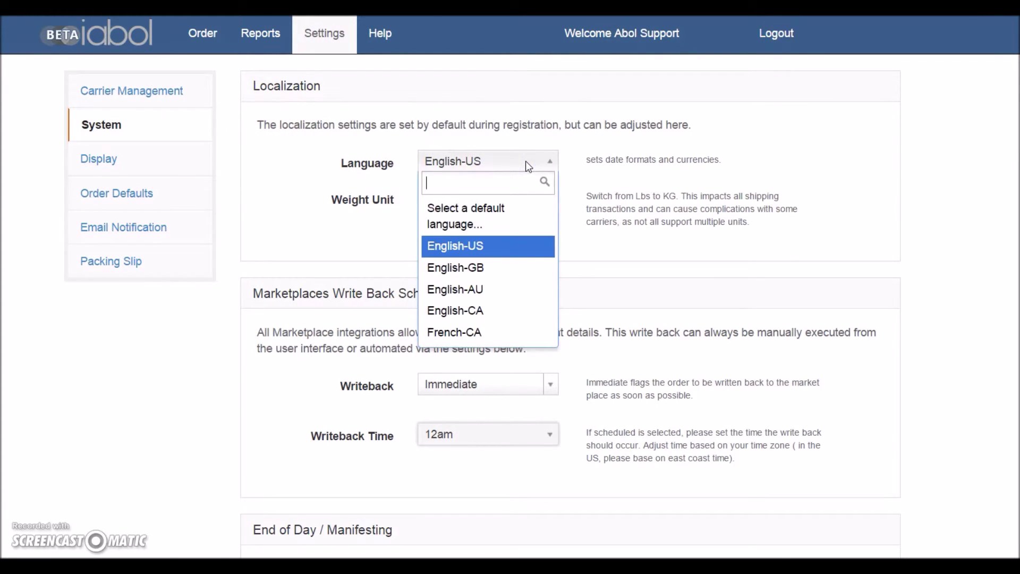
pyautogui.click(525, 162)
pyautogui.click(515, 198)
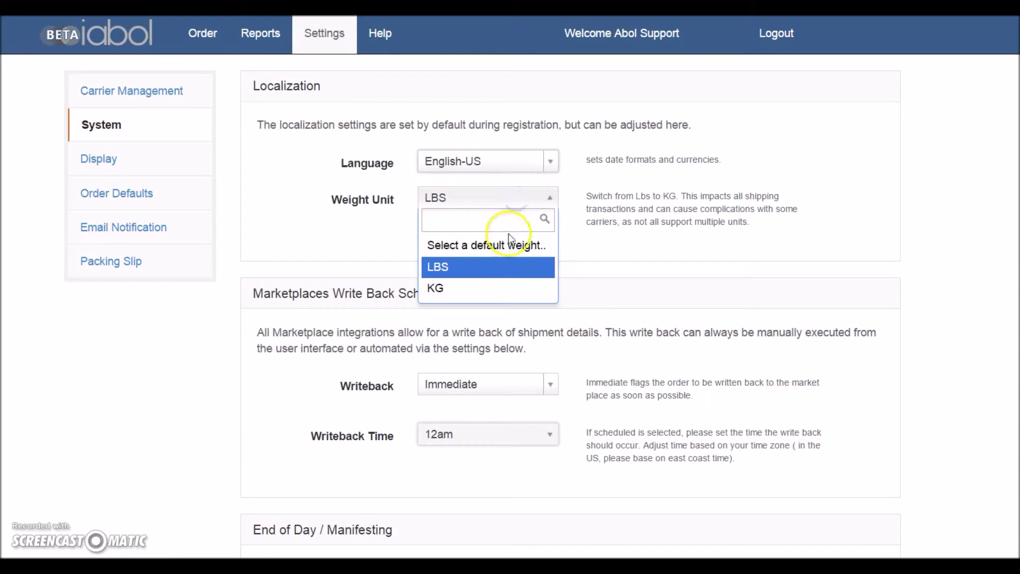
pyautogui.click(500, 262)
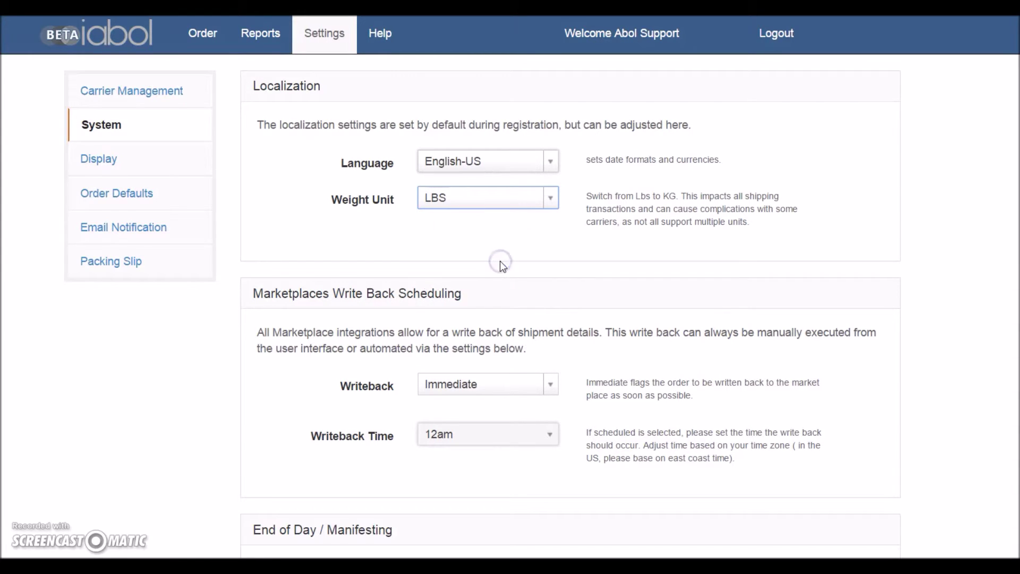
# Set the marketplace writeback to Scheduled with a writeback time of 12pm.
pyautogui.scroll(-2, 279, 314)
pyautogui.scroll(-1, 277, 315)
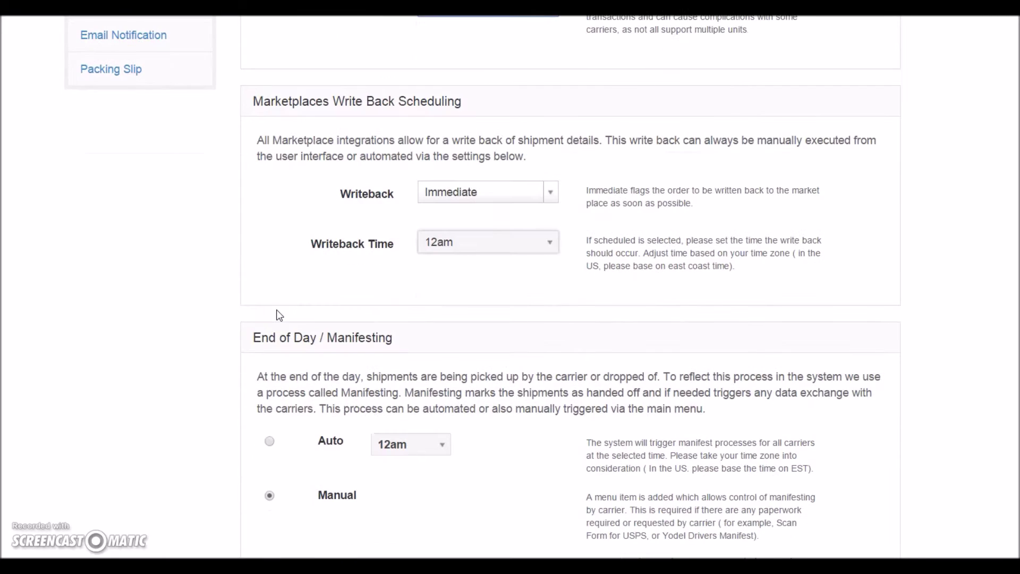
pyautogui.click(544, 205)
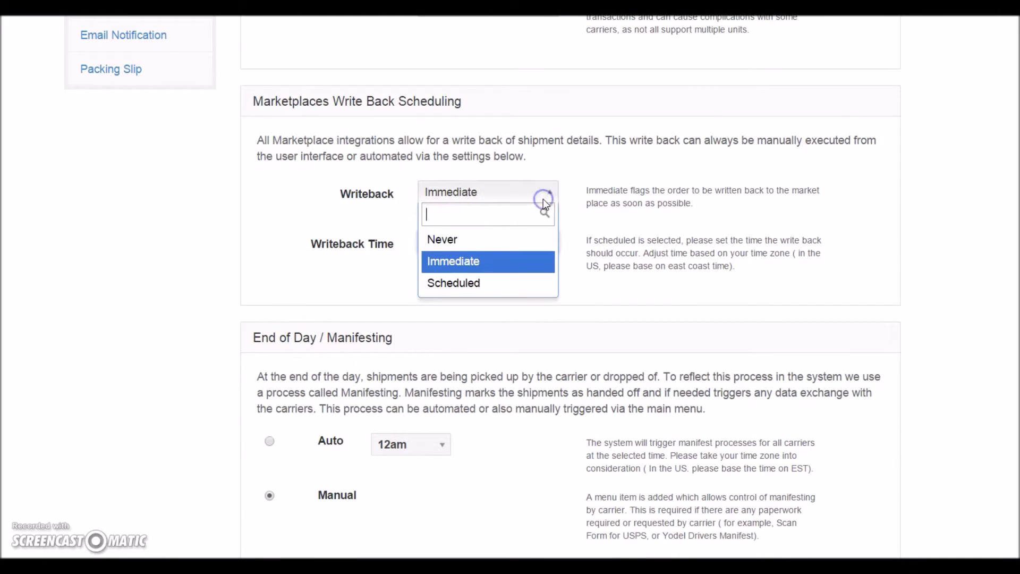
pyautogui.click(502, 282)
pyautogui.click(539, 246)
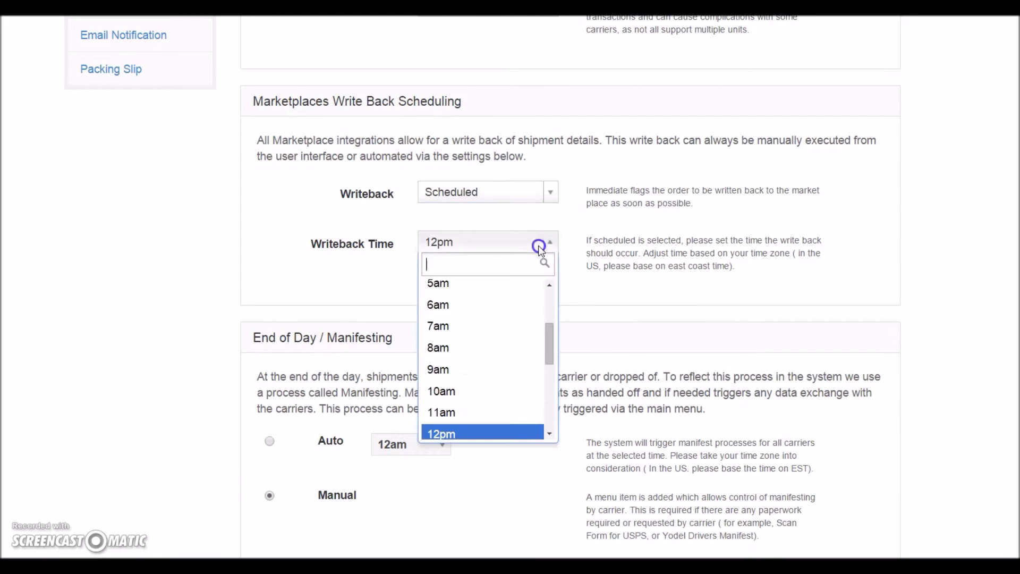
pyautogui.click(363, 281)
# Switch end-of-day manifesting to Auto at 12am.
pyautogui.scroll(-3, 362, 297)
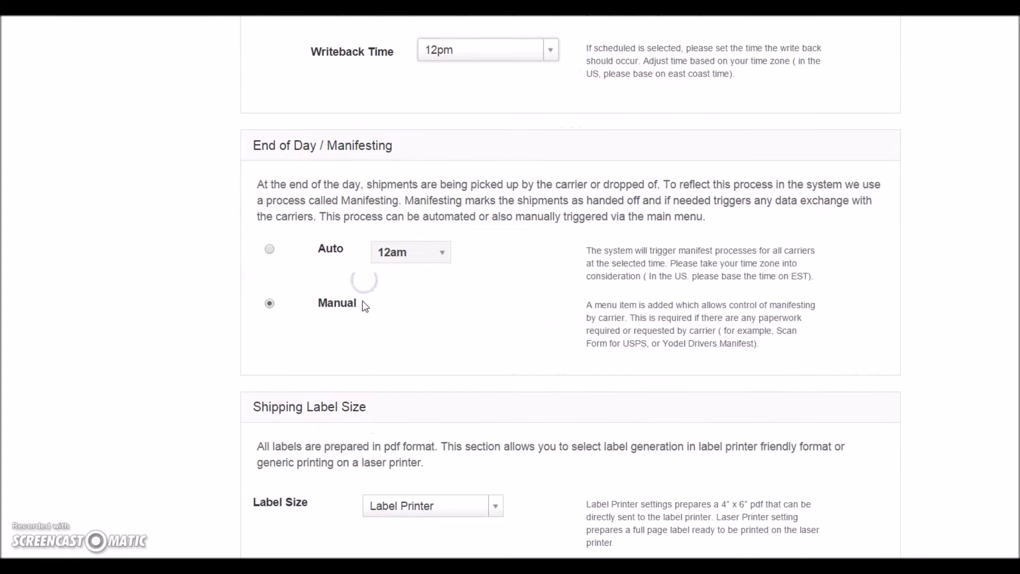
pyautogui.click(288, 260)
pyautogui.click(270, 250)
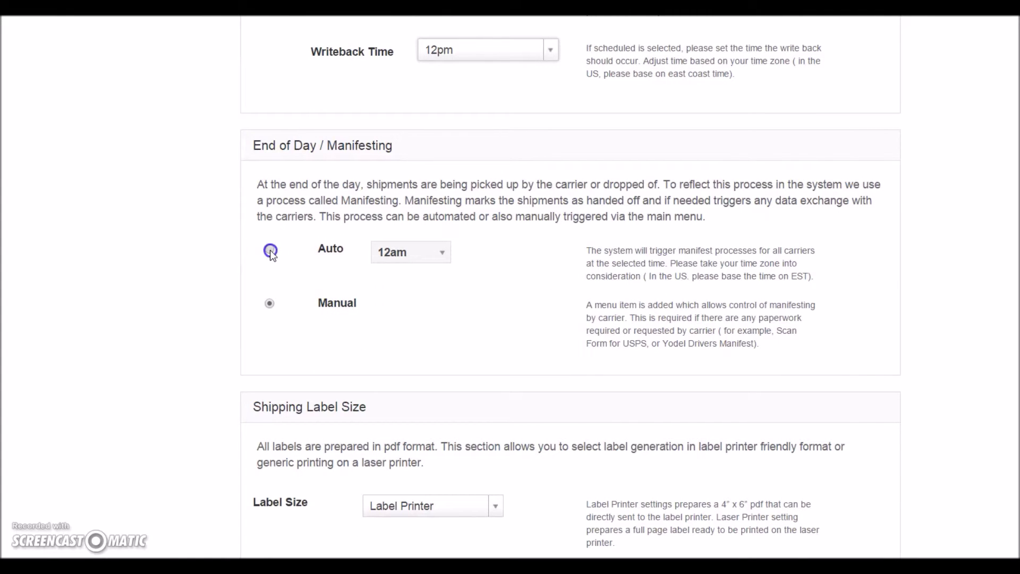
pyautogui.click(437, 261)
pyautogui.scroll(-3, 418, 329)
pyautogui.scroll(-1, 420, 337)
pyautogui.click(483, 324)
# Check the shipping label size options and keep Label Printer selected.
pyautogui.scroll(-3, 483, 323)
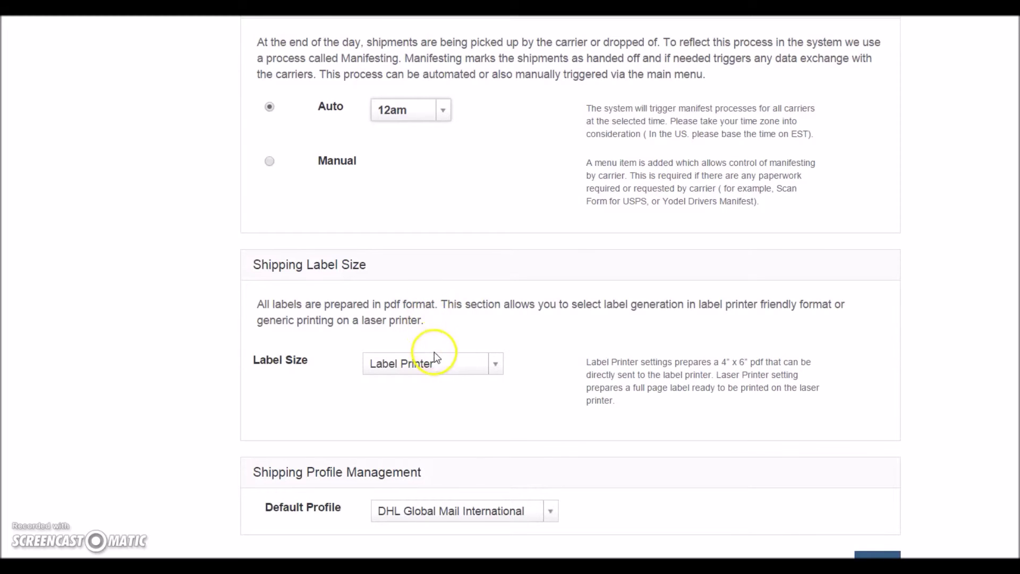
pyautogui.click(451, 365)
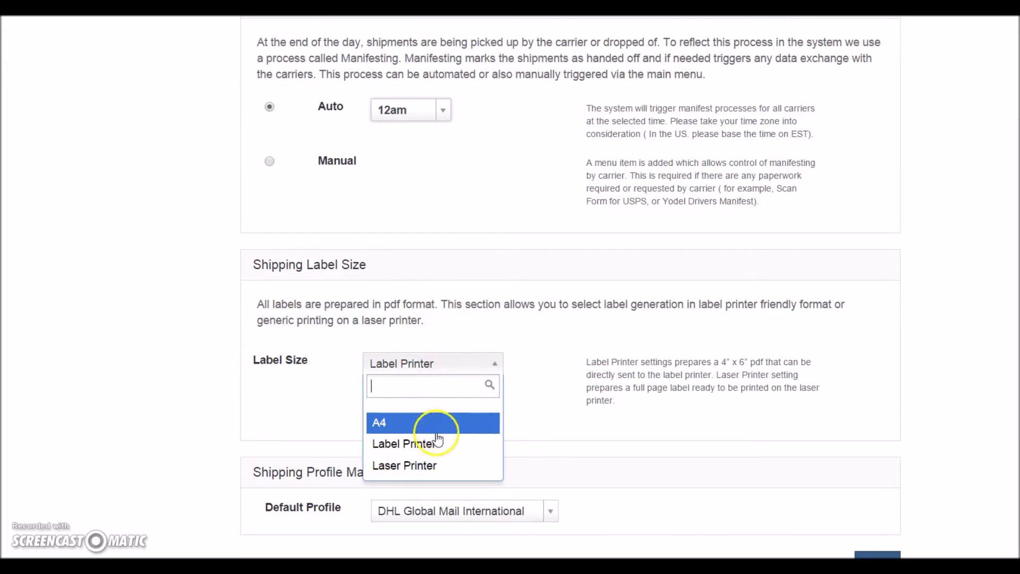
pyautogui.click(432, 453)
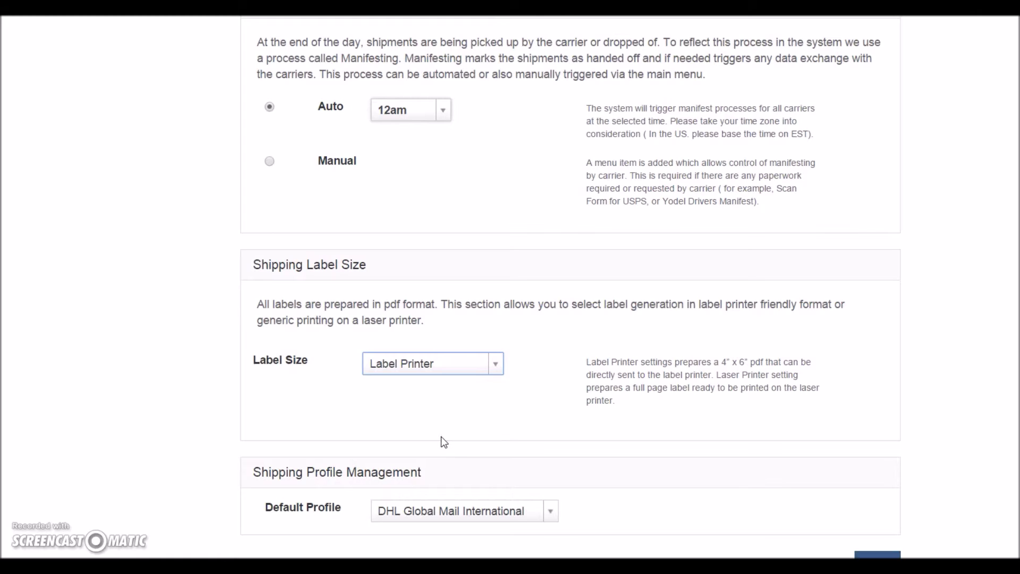
pyautogui.click(444, 437)
# Check the available default shipping profiles, keeping DHL Global Mail International.
pyautogui.click(516, 518)
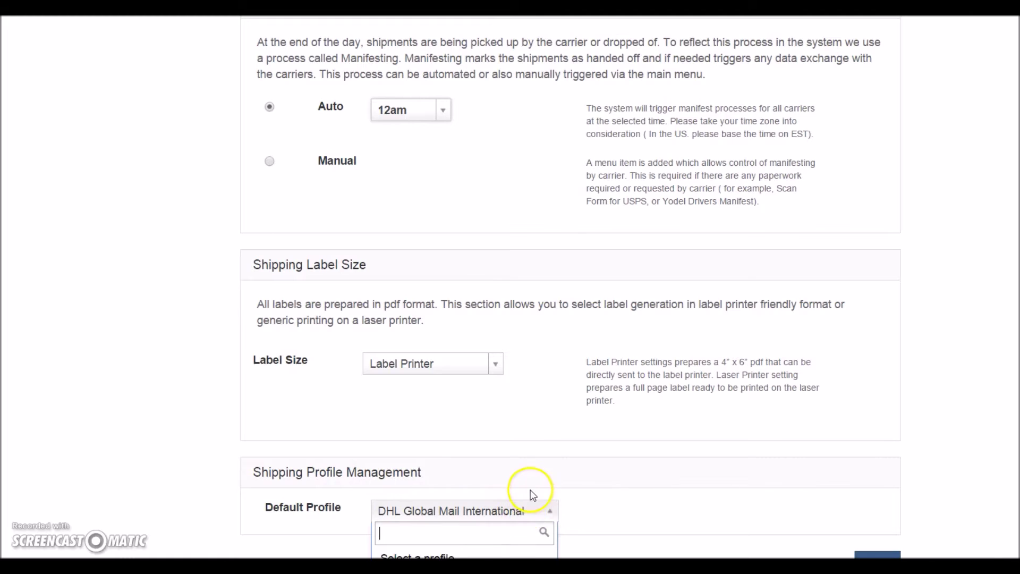
pyautogui.scroll(1, 618, 517)
pyautogui.scroll(1, 618, 517)
pyautogui.scroll(-2, 612, 511)
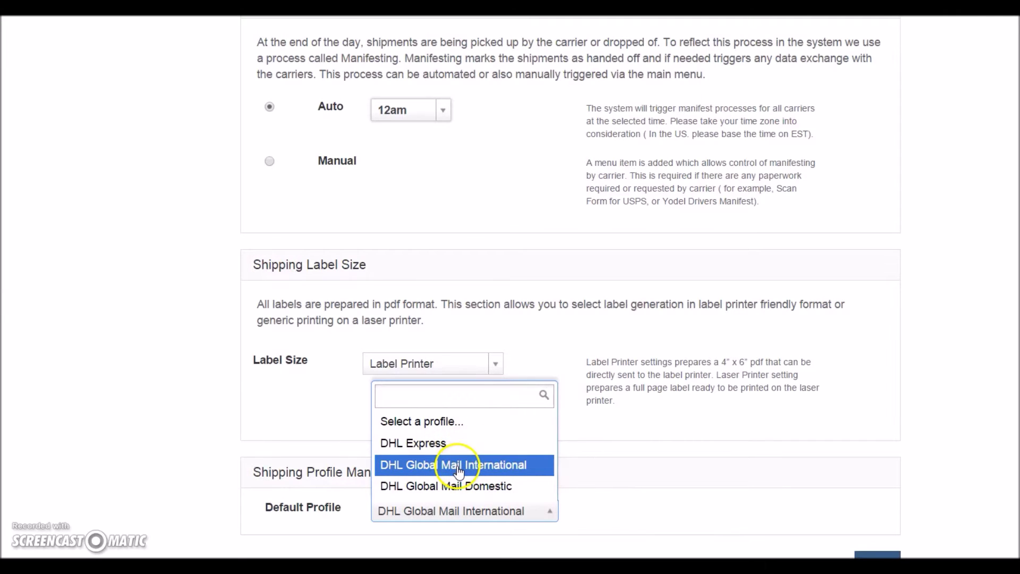
pyautogui.click(299, 410)
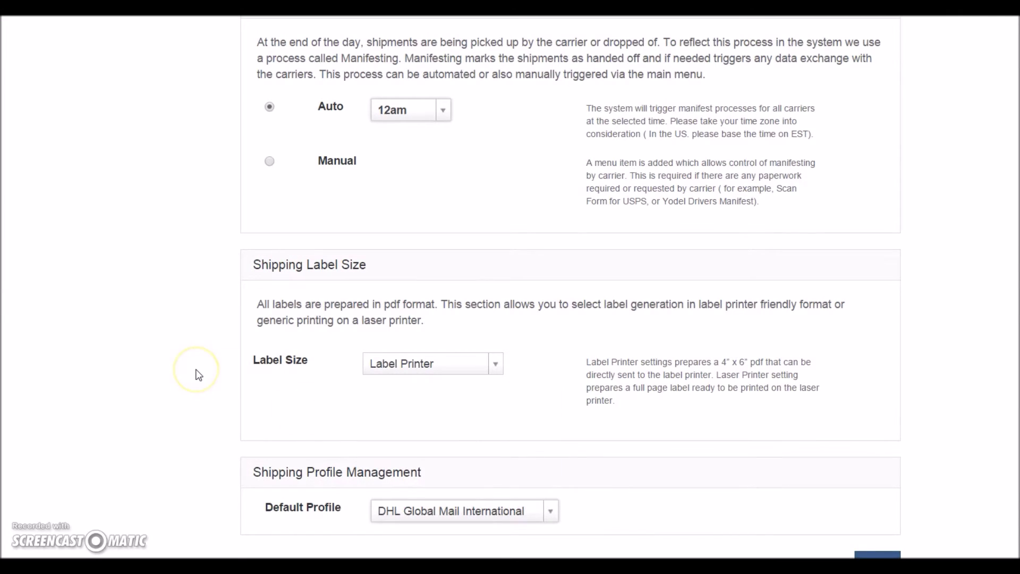
# Open the display settings and set the order row view to 50 rows.
pyautogui.scroll(10, 198, 375)
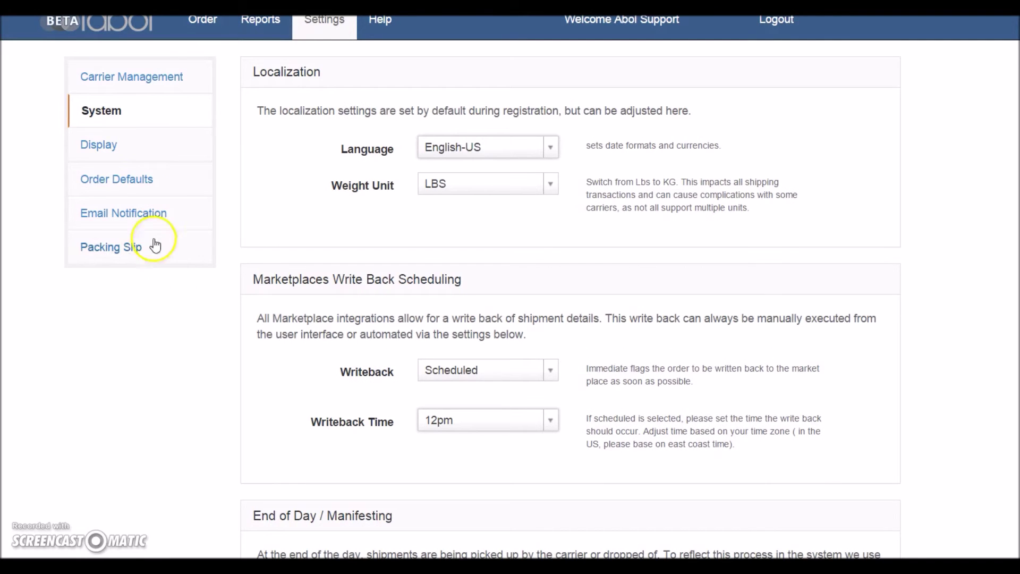
pyautogui.click(104, 145)
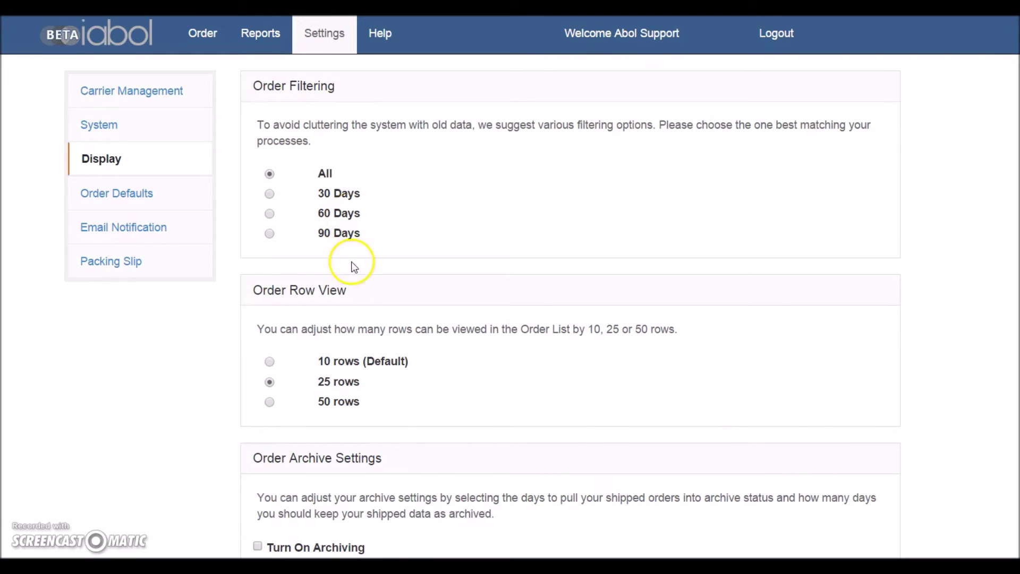
pyautogui.scroll(-1, 359, 297)
pyautogui.scroll(-1, 360, 297)
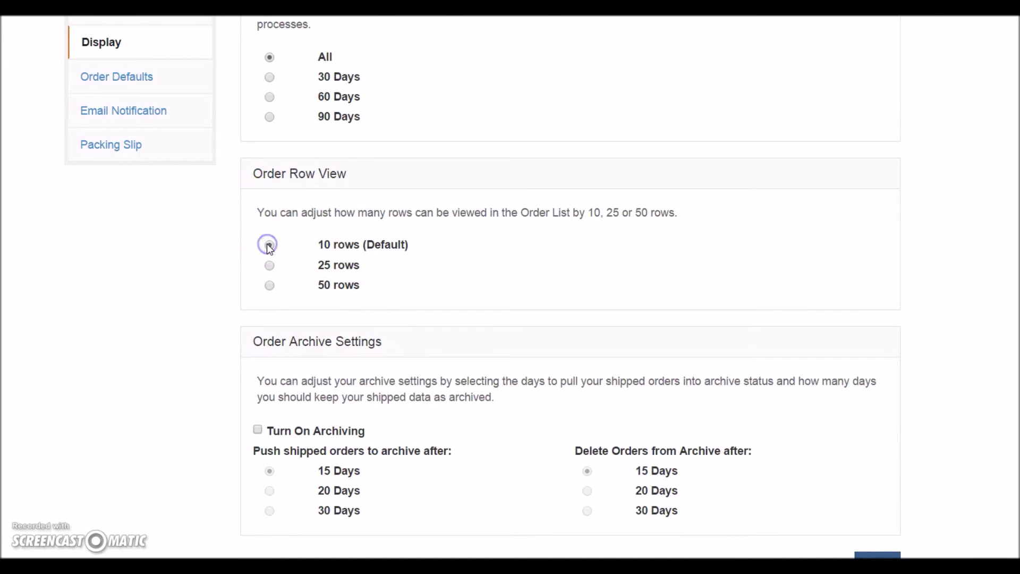
pyautogui.click(270, 285)
pyautogui.click(298, 446)
# Add an order default setting Country of Manufacture to United States for International Shopify orders, with override enabled.
pyautogui.click(132, 78)
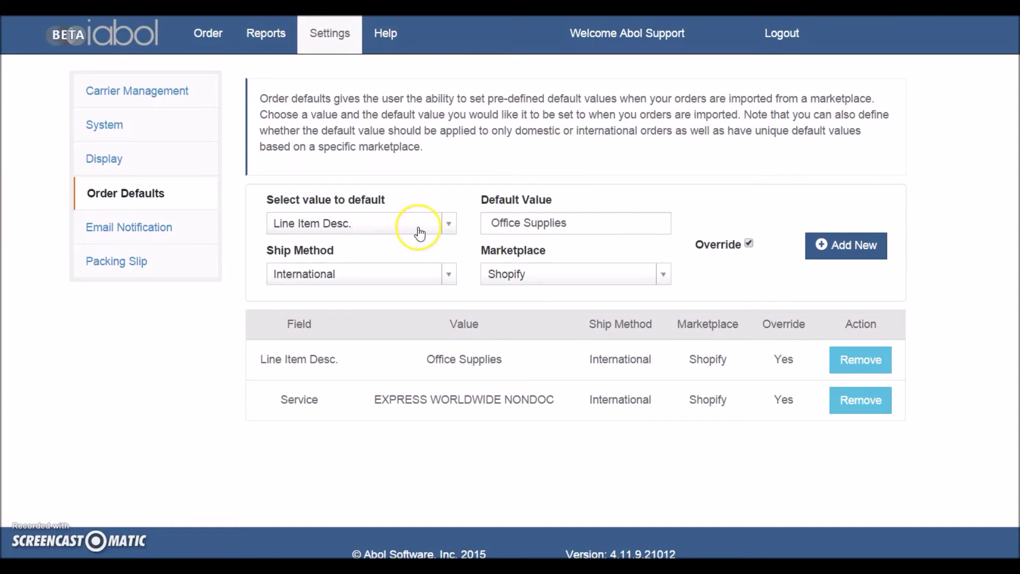
pyautogui.click(420, 233)
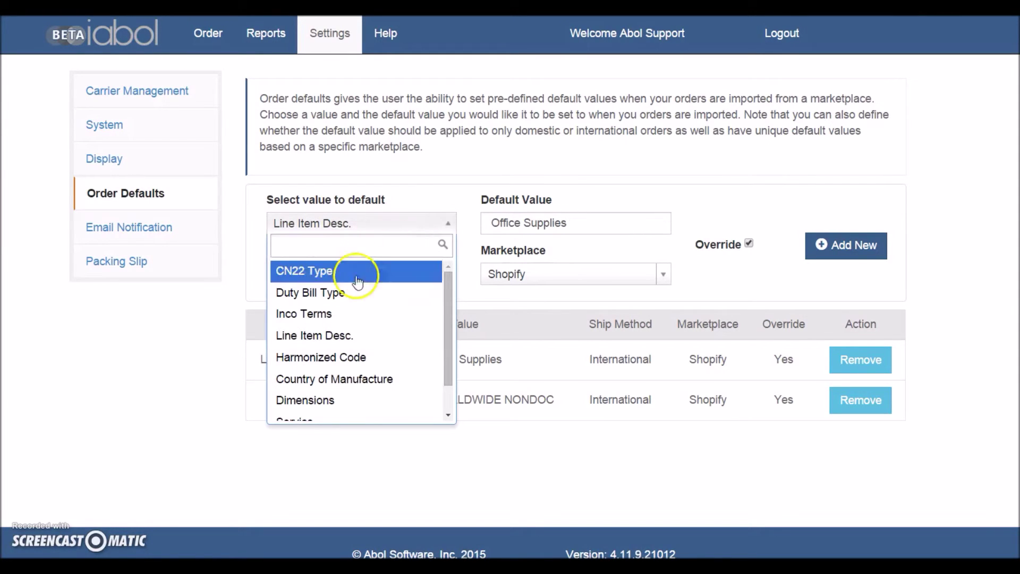
pyautogui.click(341, 378)
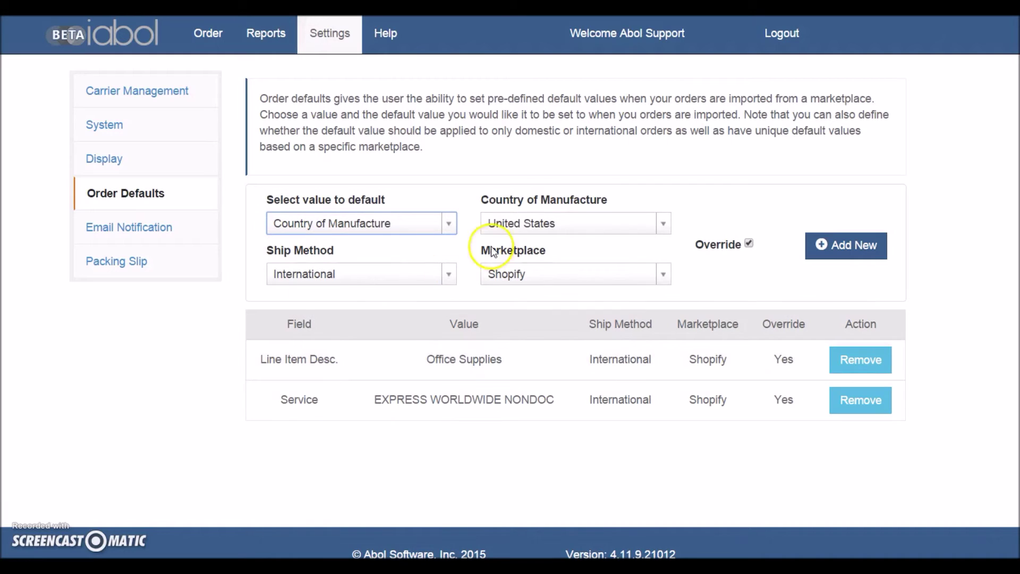
pyautogui.click(749, 246)
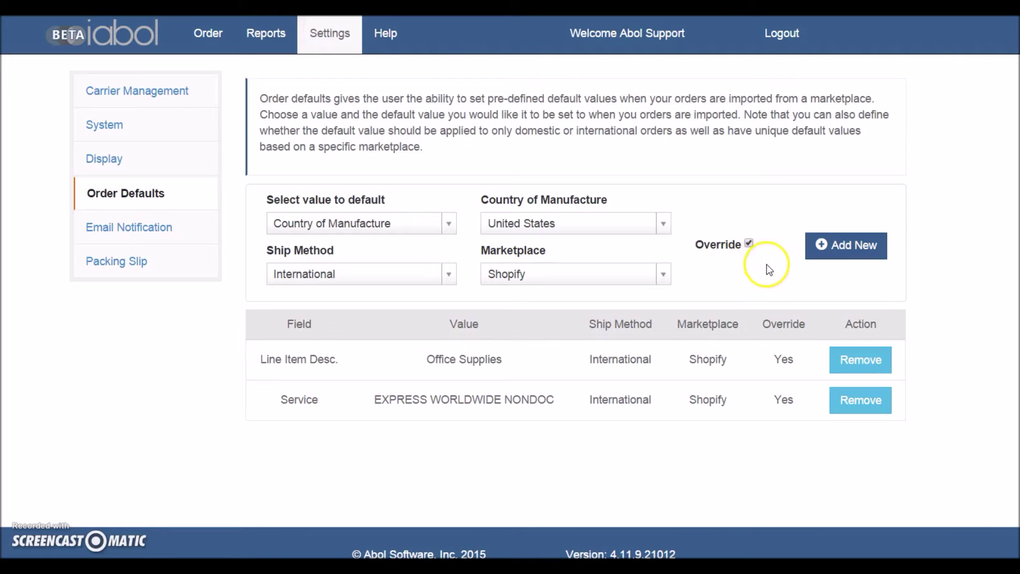
pyautogui.click(836, 247)
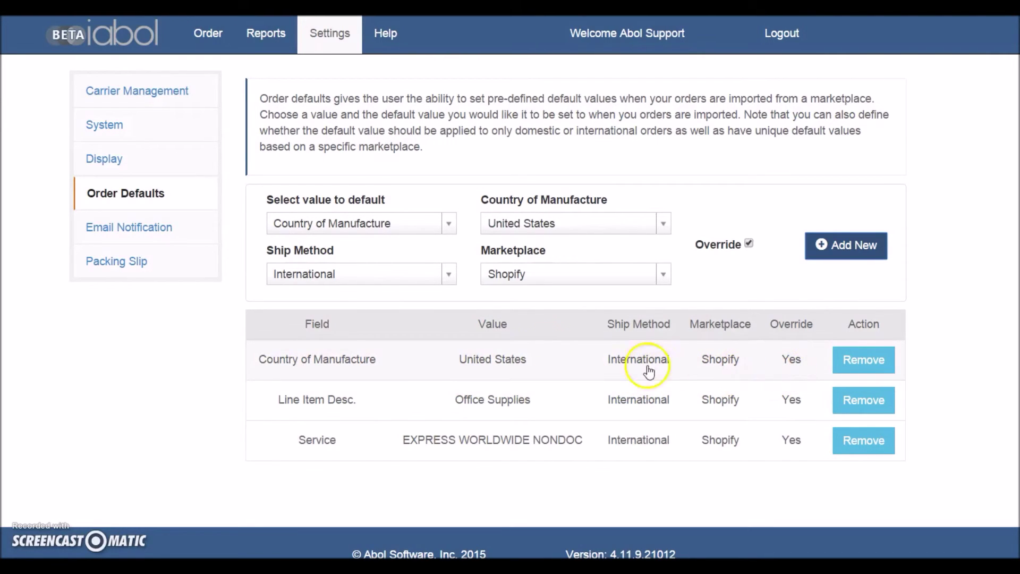
# Start a new email notification from Default Template 1: Shipping Notification and name the template Ebay.
pyautogui.click(141, 229)
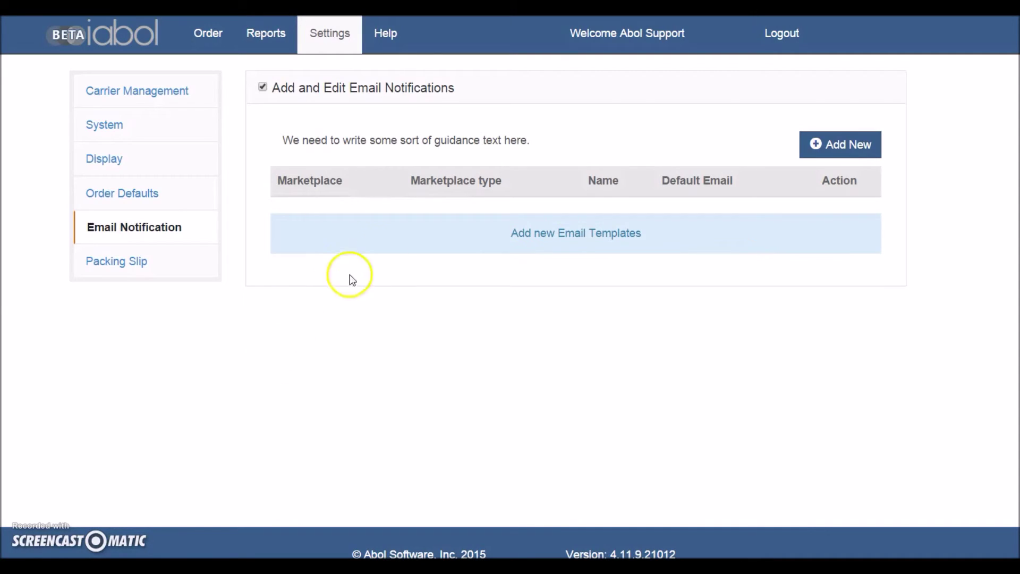
pyautogui.click(817, 151)
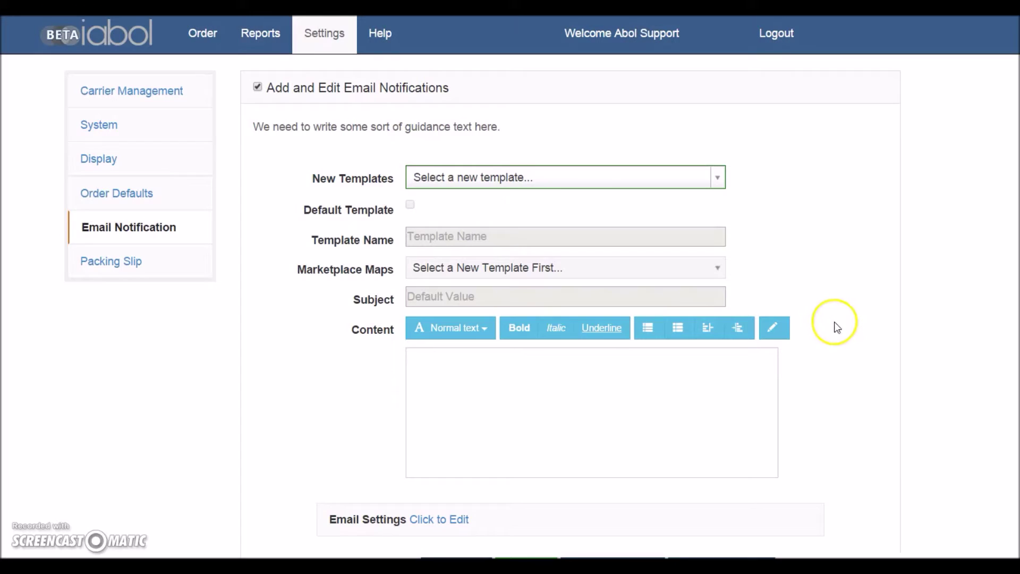
pyautogui.scroll(-1, 855, 352)
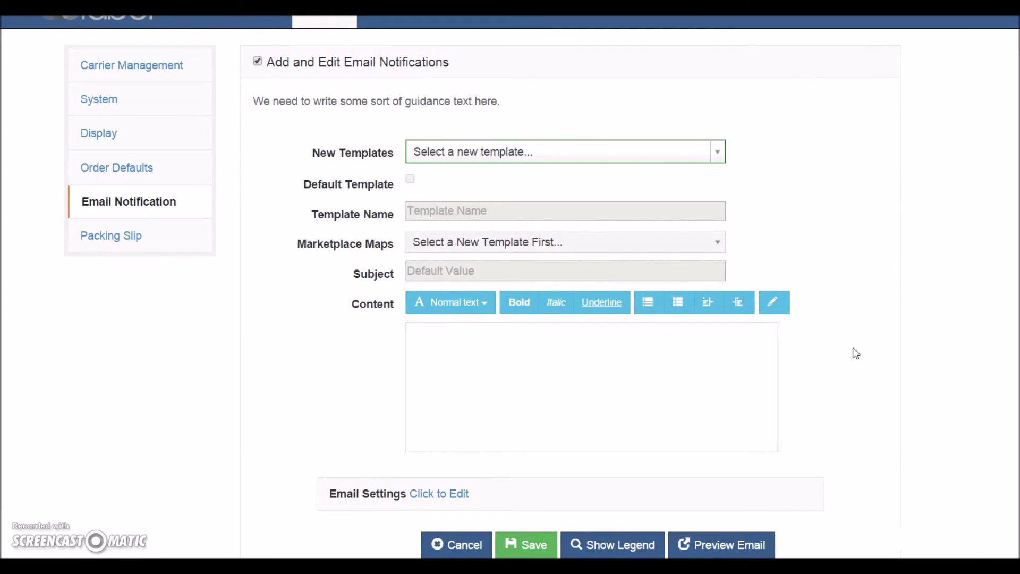
pyautogui.click(434, 156)
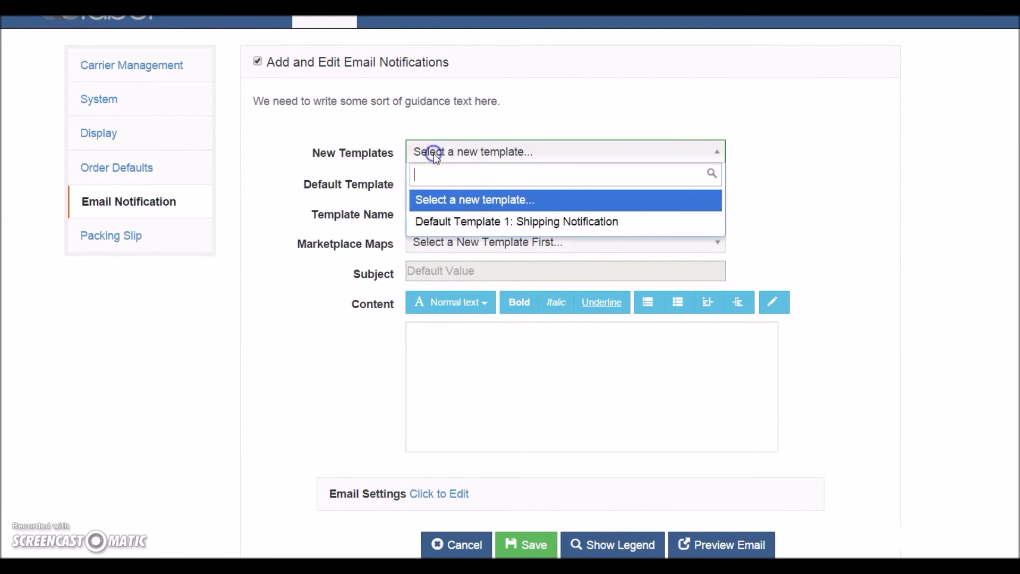
pyautogui.click(446, 224)
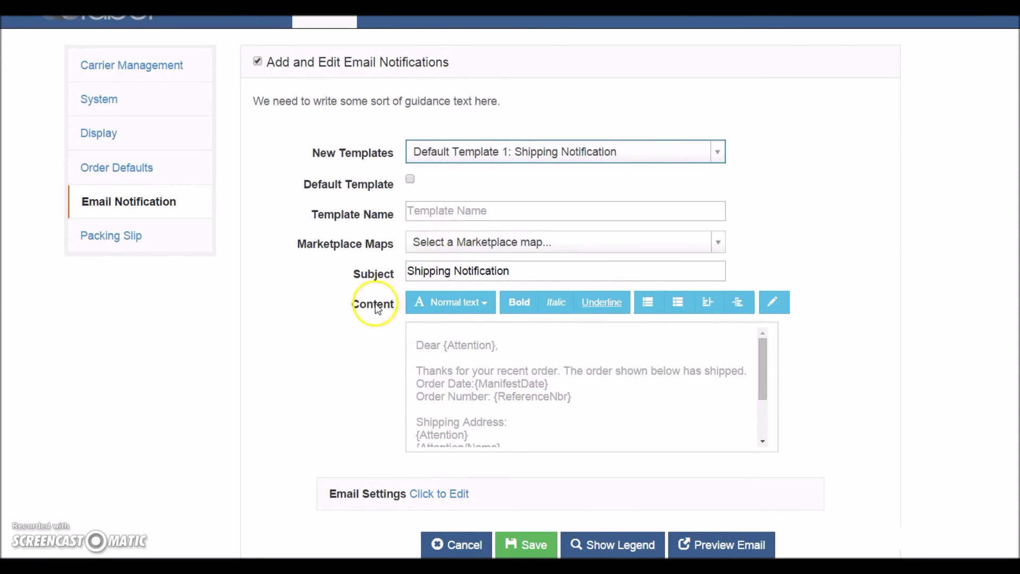
pyautogui.click(443, 213)
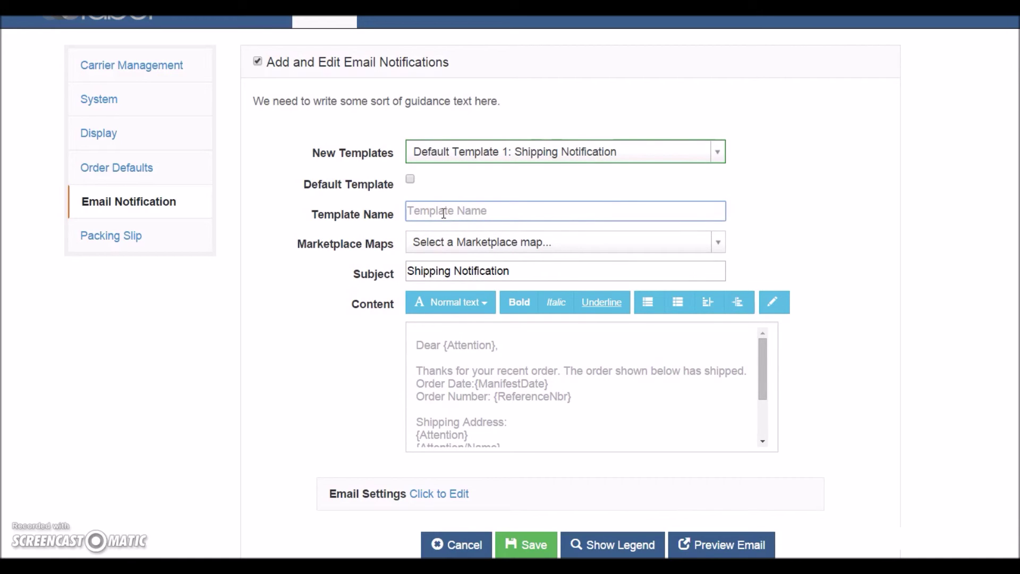
pyautogui.write('Ebay')
pyautogui.click(330, 335)
# Map the email template to the Planetstuff marketplace and set its subject to "Shipping Notification From Planet Stuff!".
pyautogui.click(496, 243)
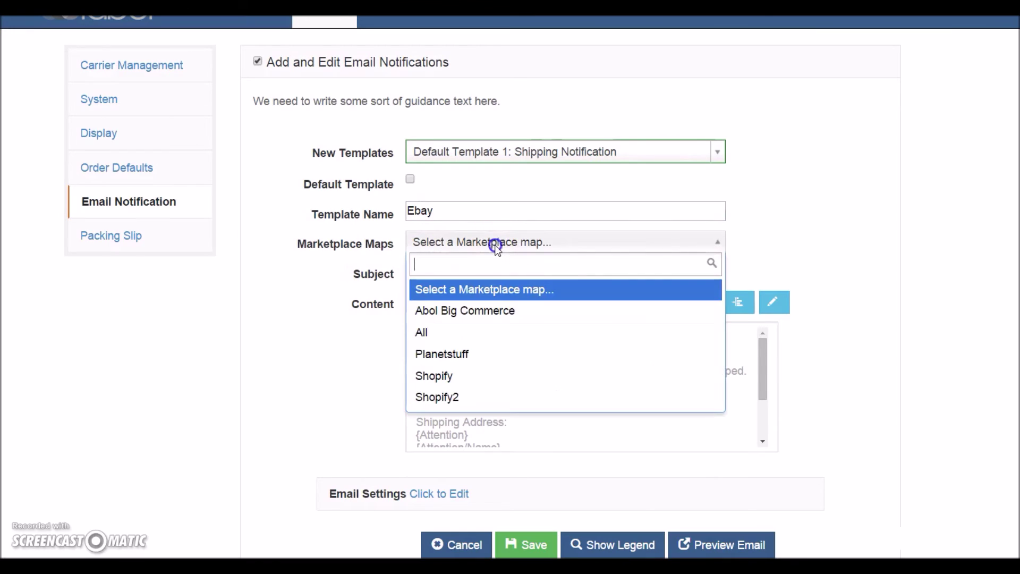
pyautogui.click(475, 355)
pyautogui.click(494, 306)
pyautogui.click(529, 271)
pyautogui.write('From Planet Stuff!')
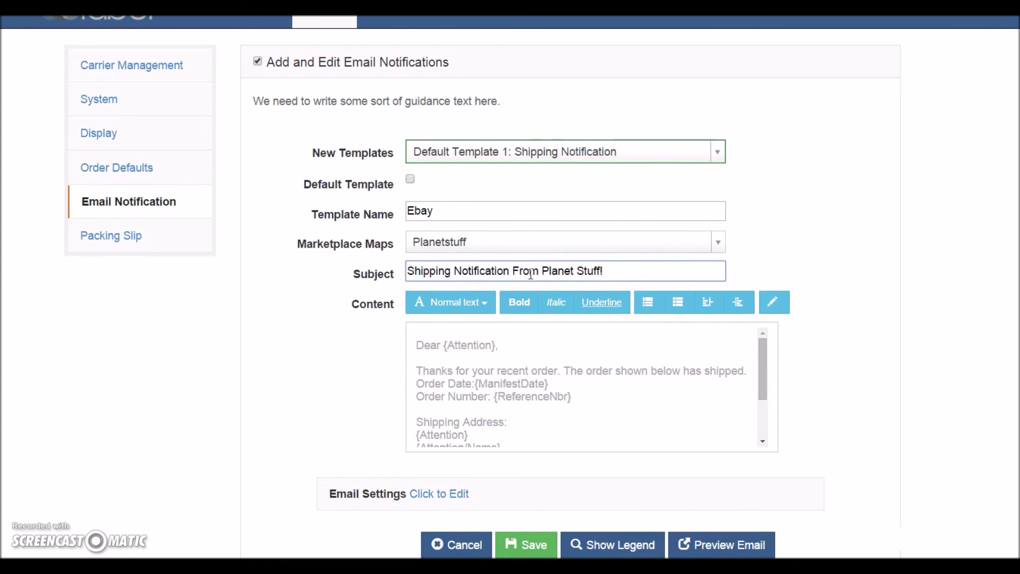
pyautogui.click(331, 377)
# Review the email template's content and check the legend of available field codes.
pyautogui.scroll(-1, 473, 388)
pyautogui.scroll(-1, 473, 387)
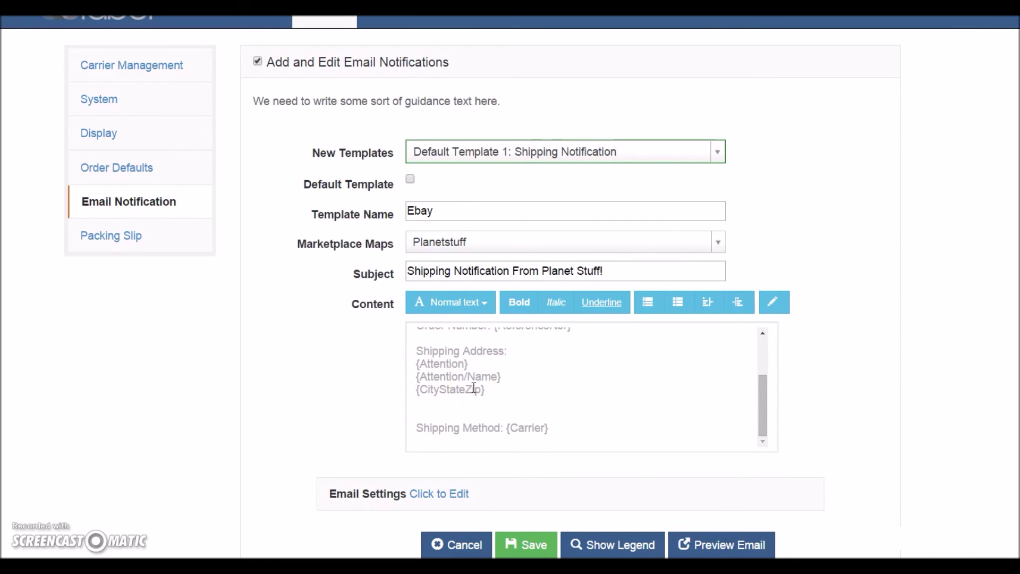
pyautogui.click(474, 396)
pyautogui.scroll(5, 474, 407)
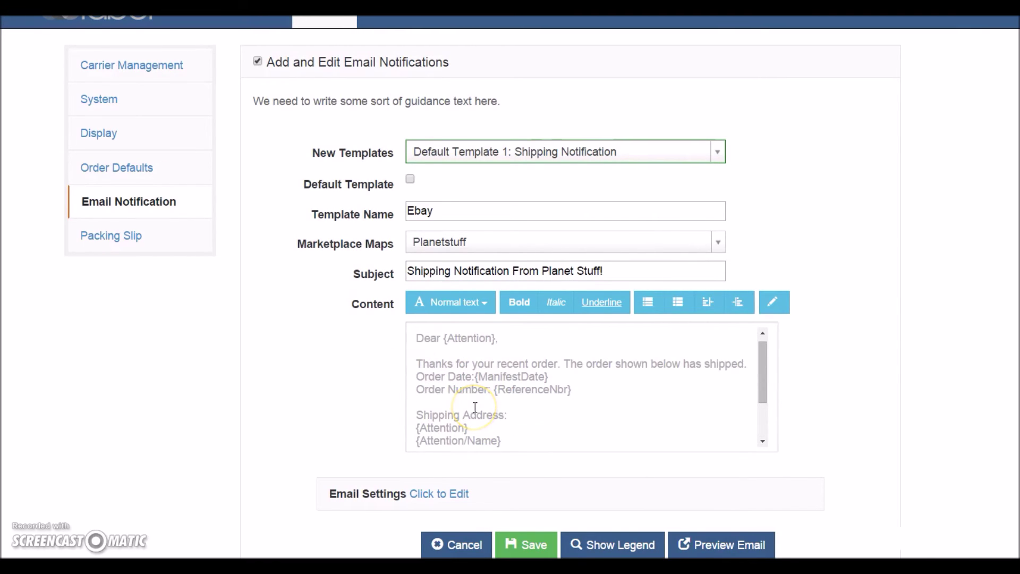
pyautogui.scroll(1, 475, 407)
pyautogui.click(594, 553)
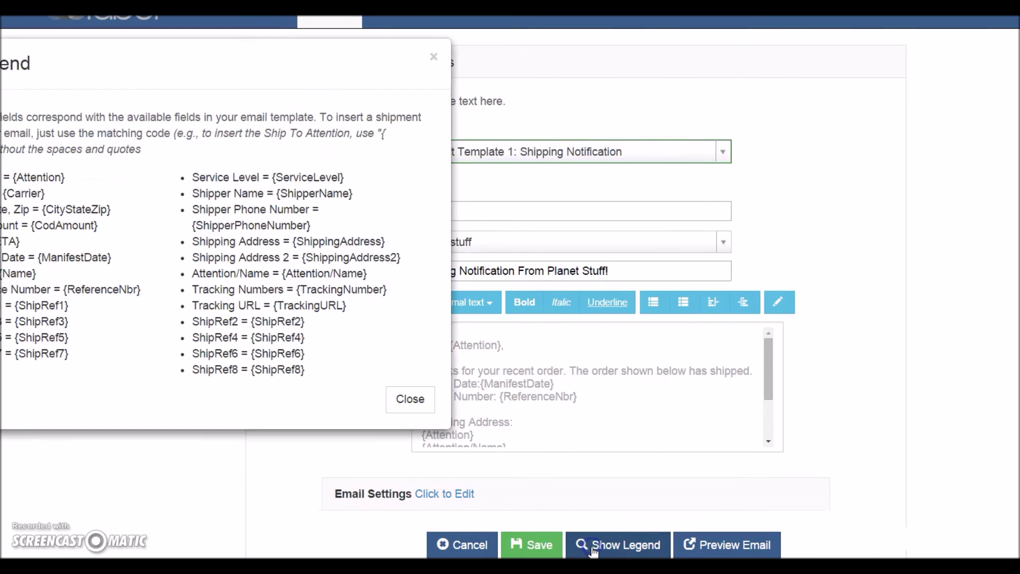
pyautogui.click(438, 65)
pyautogui.click(461, 302)
pyautogui.click(314, 412)
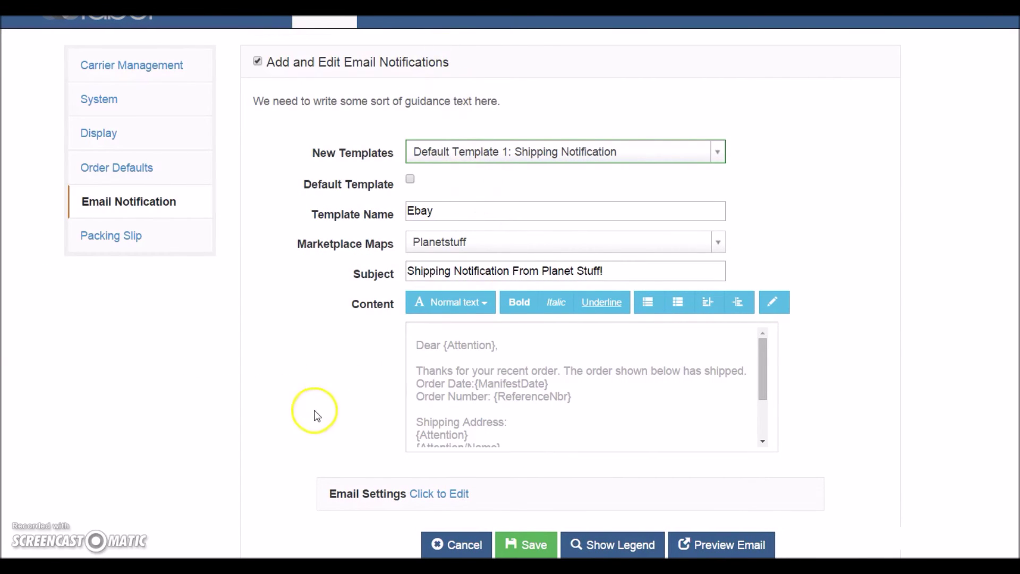
# Expand the template's email settings and review the sender and SMTP server fields.
pyautogui.click(443, 493)
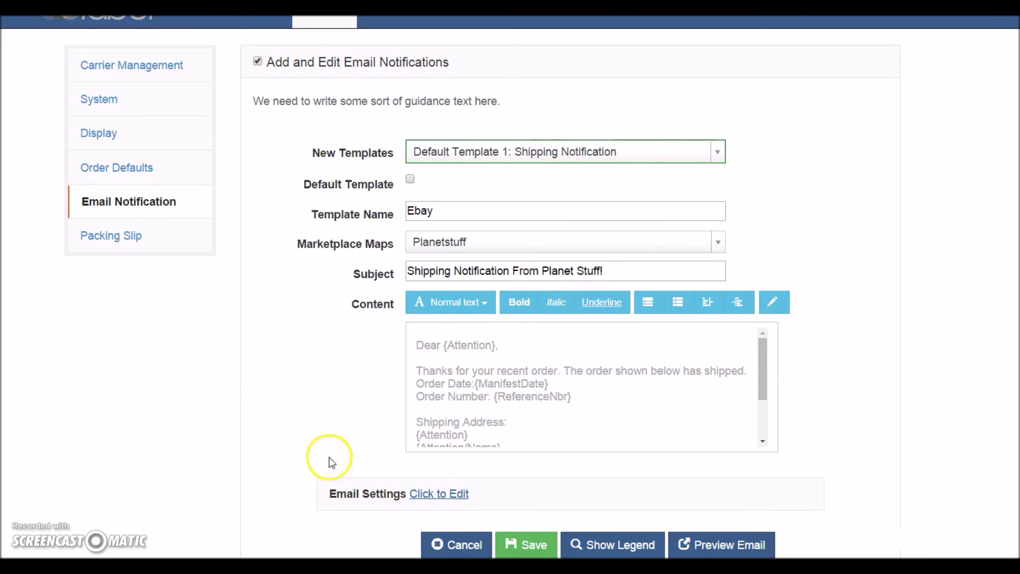
pyautogui.click(440, 494)
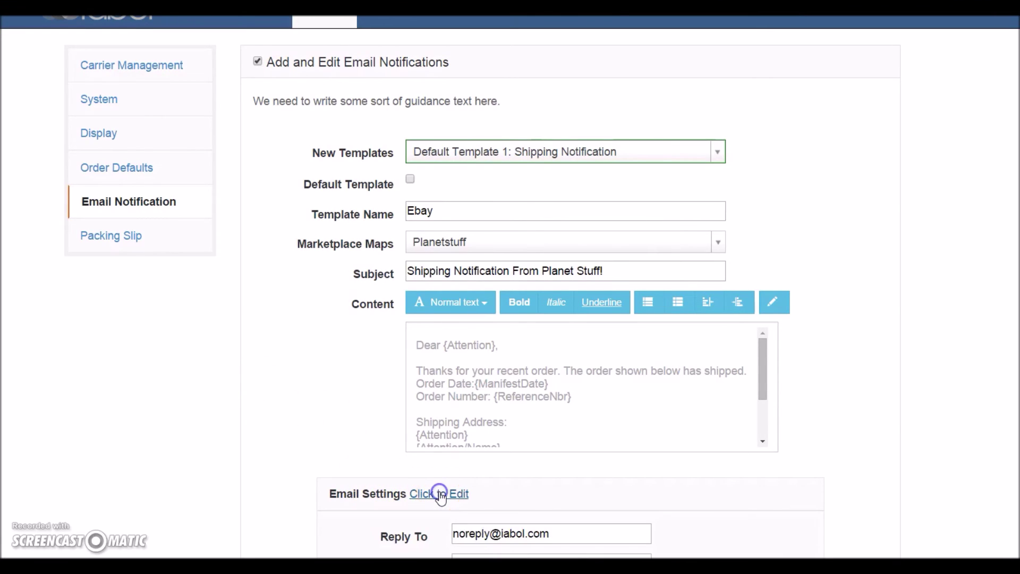
pyautogui.scroll(-5, 237, 405)
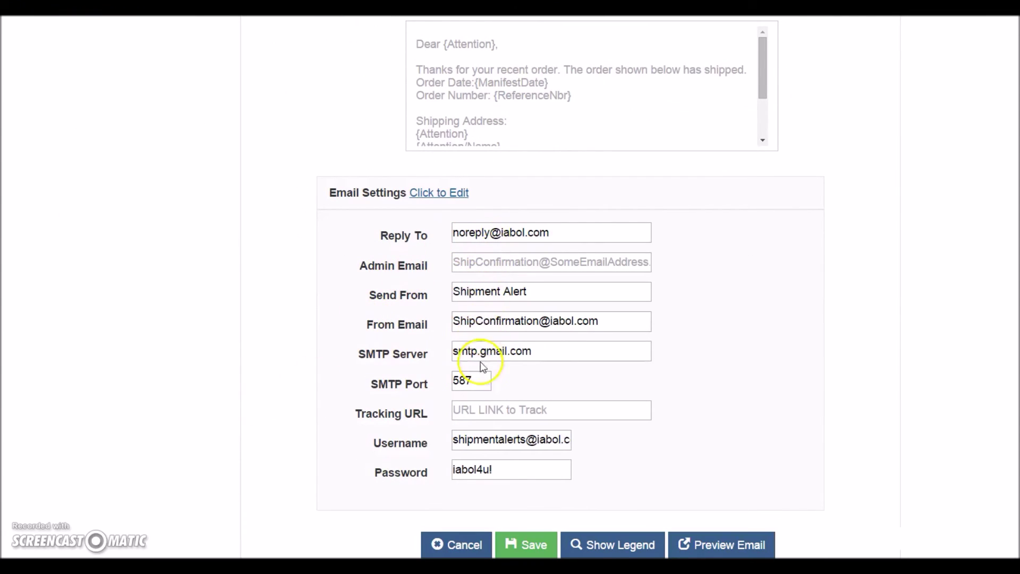
pyautogui.scroll(6, 213, 356)
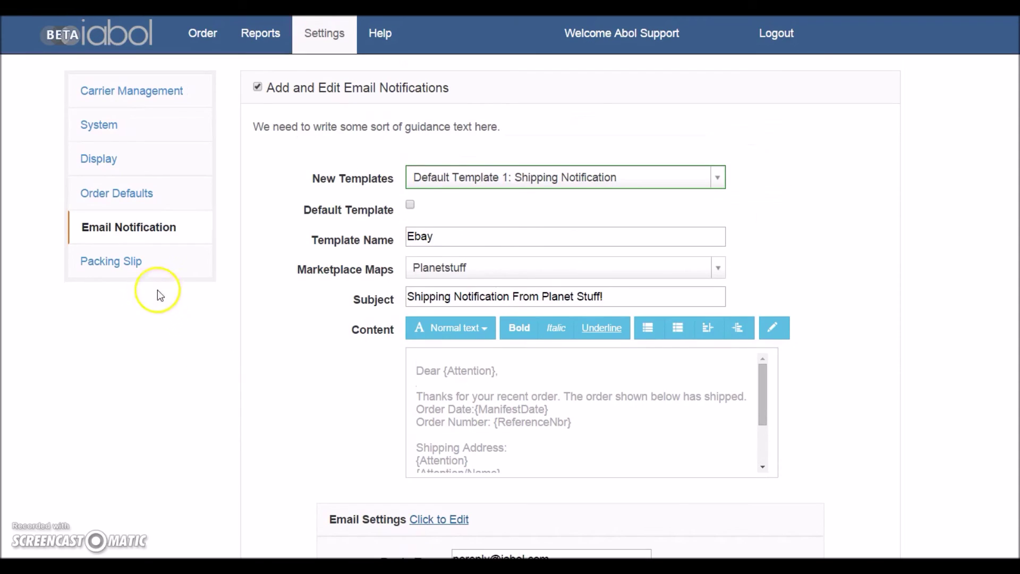
# Open a new packing slip form and examine its marketplace, logo, header message and top and bottom section fields.
pyautogui.click(136, 263)
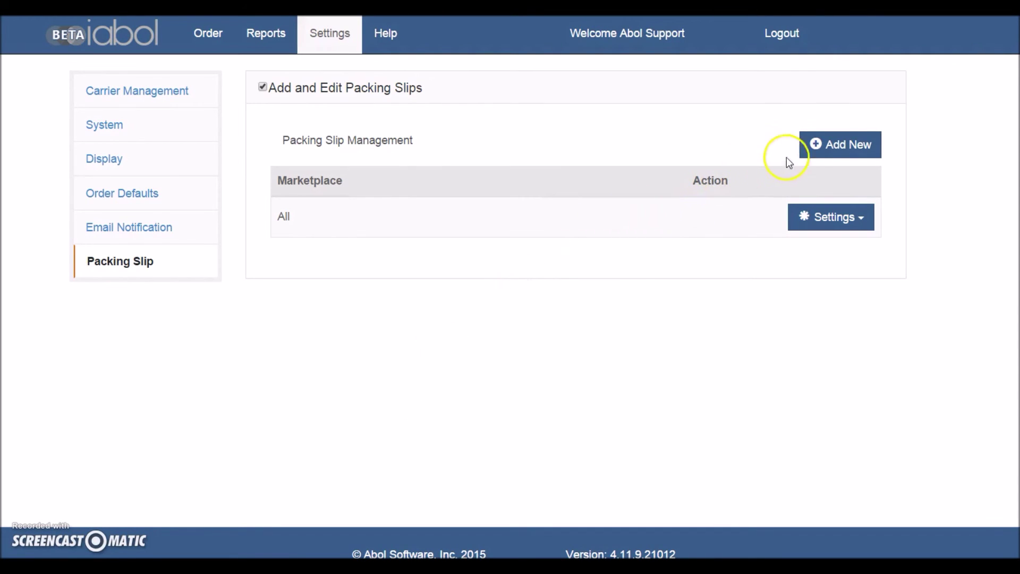
pyautogui.click(831, 148)
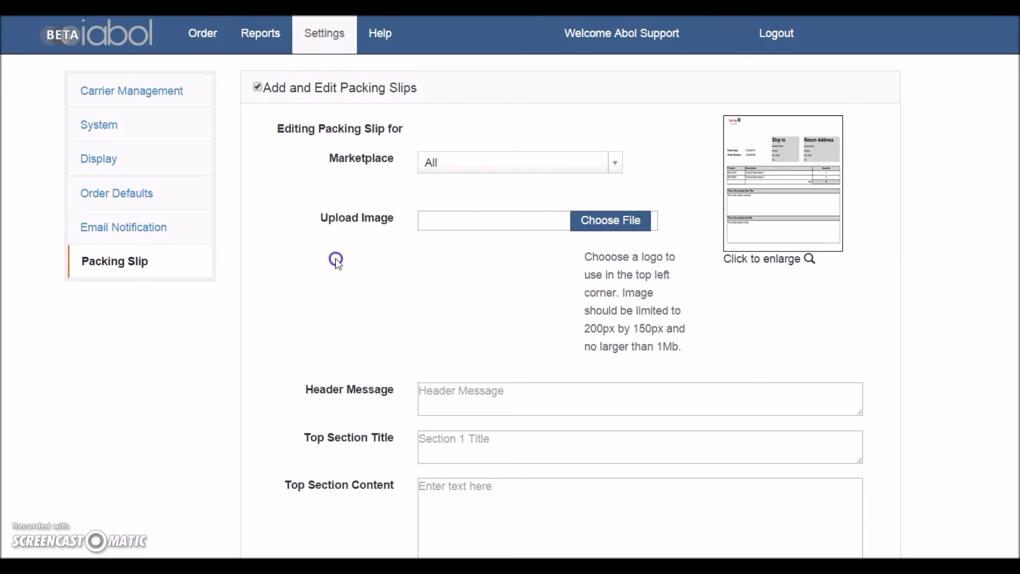
pyautogui.scroll(-1, 336, 258)
pyautogui.scroll(-3, 343, 253)
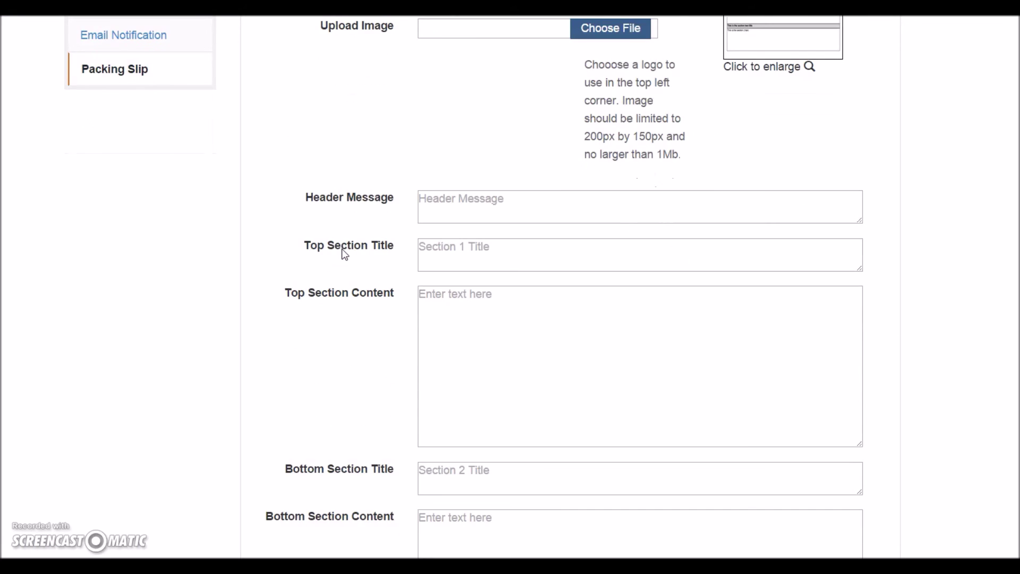
pyautogui.scroll(4, 344, 254)
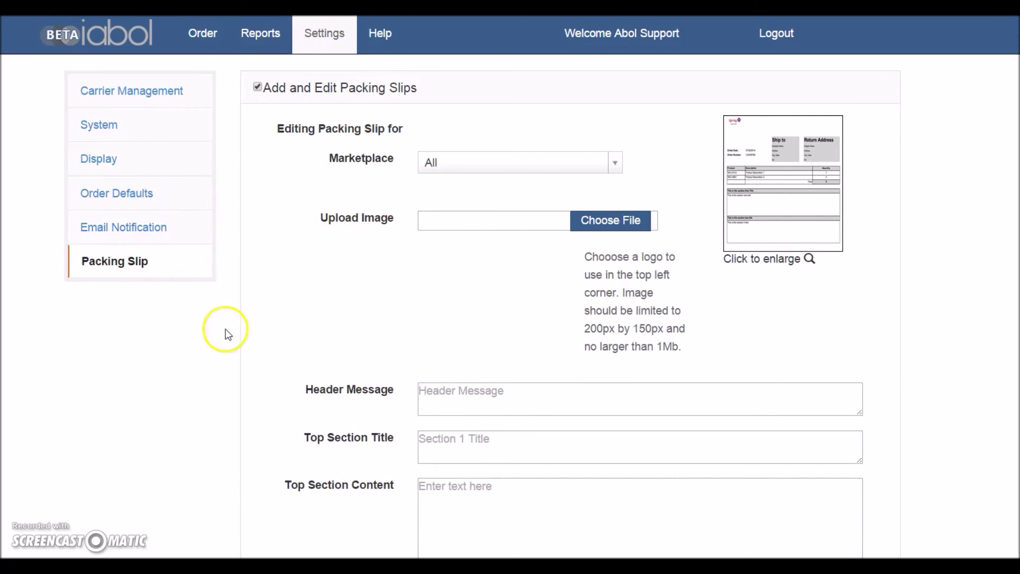
pyautogui.scroll(-1, 261, 345)
pyautogui.scroll(-1, 261, 350)
pyautogui.click(448, 276)
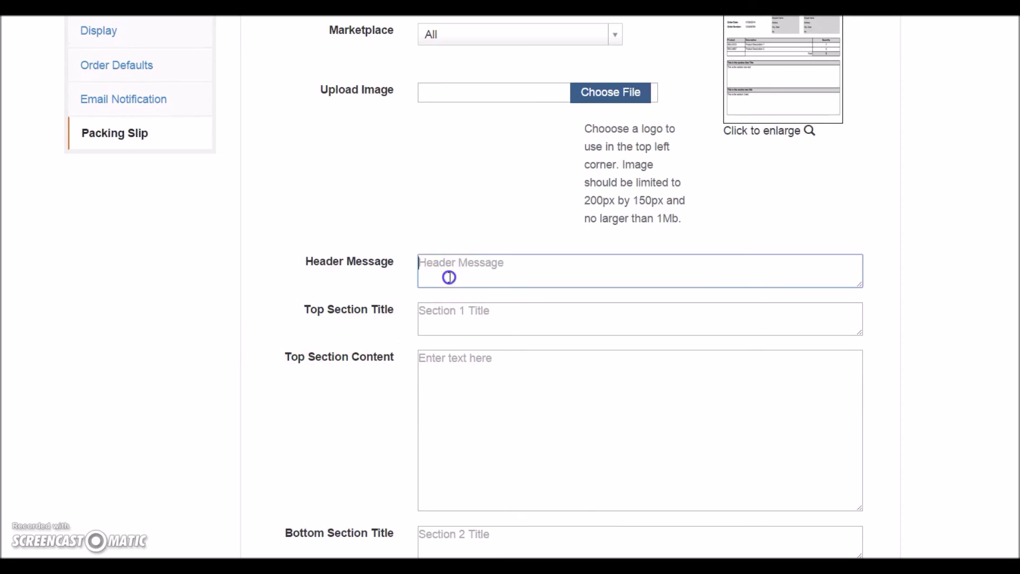
pyautogui.scroll(-1, 351, 244)
pyautogui.click(448, 260)
pyautogui.scroll(-3, 364, 312)
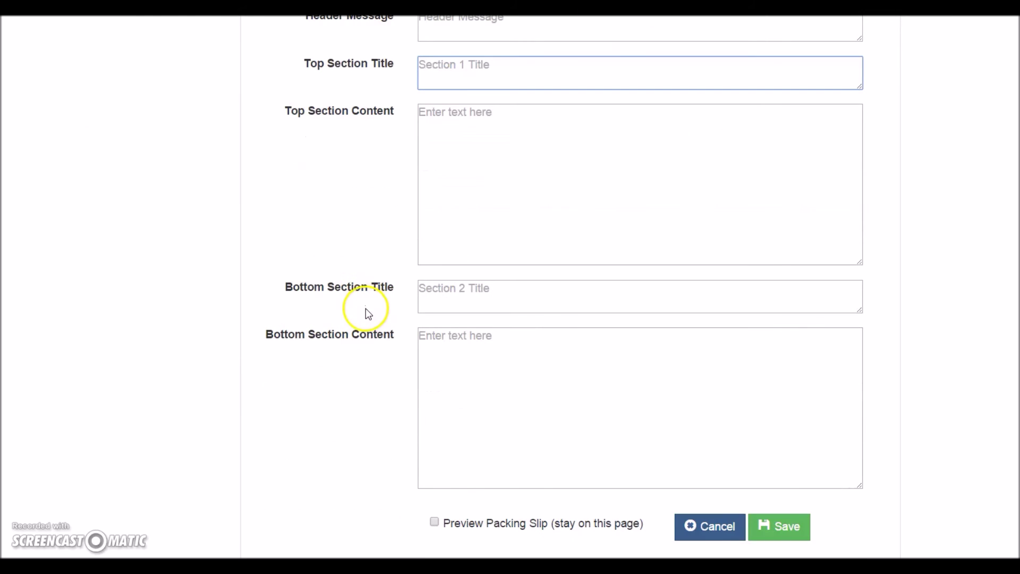
pyautogui.scroll(4, 257, 305)
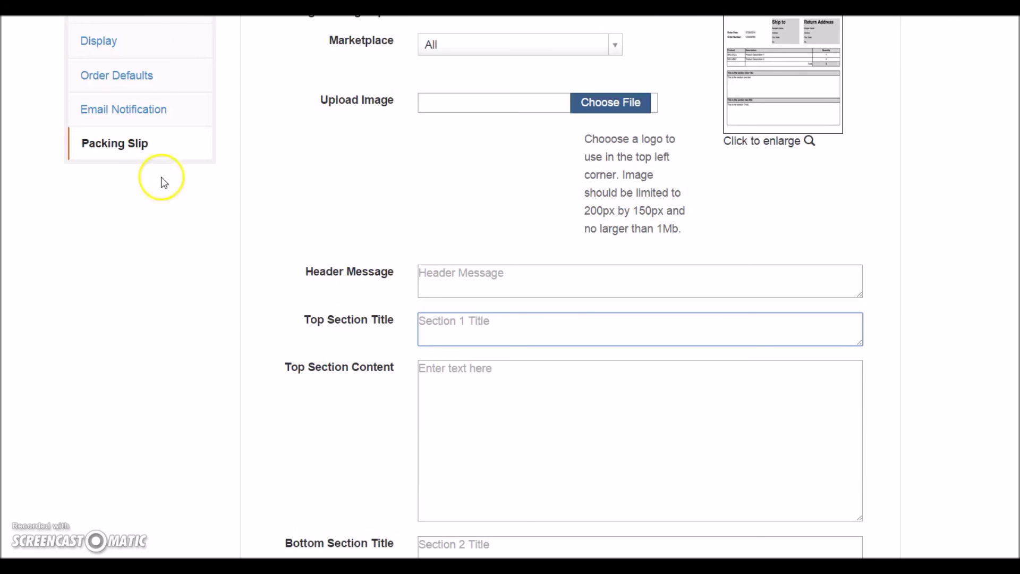
# Return to the packing slip list and preview the existing packing slip for all marketplaces.
pyautogui.click(138, 146)
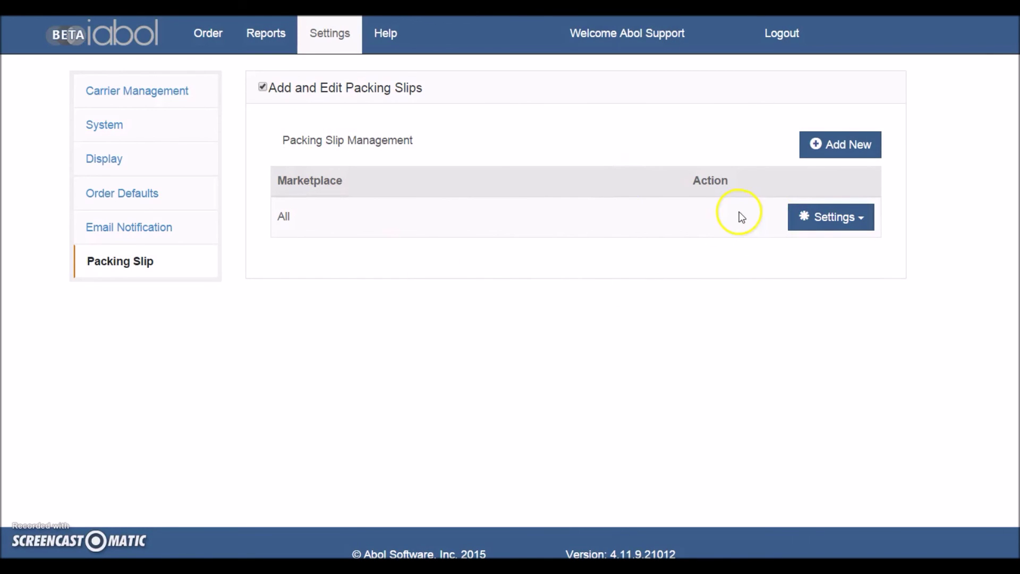
pyautogui.click(823, 228)
pyautogui.click(809, 267)
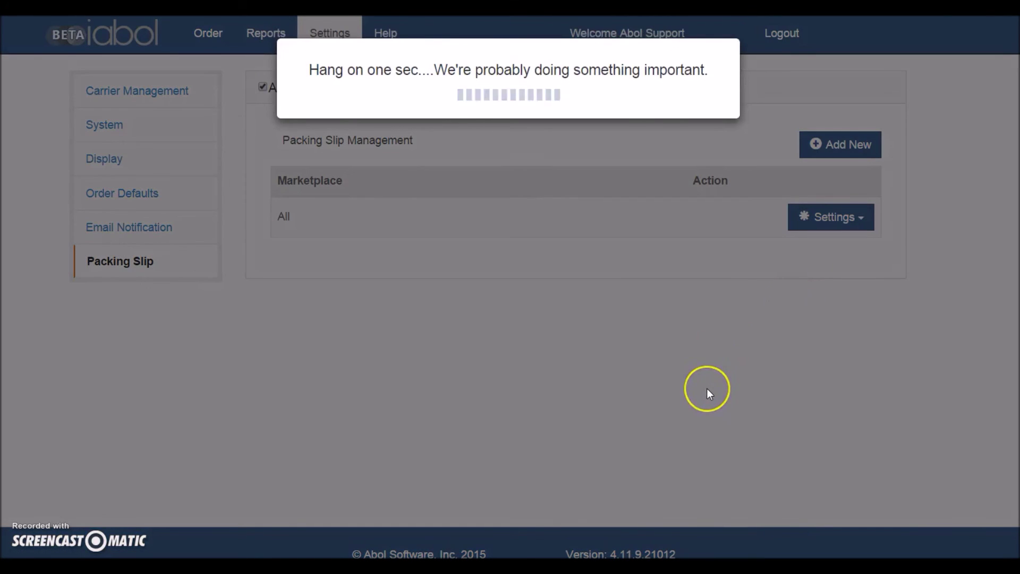
pyautogui.scroll(-1, 451, 413)
pyautogui.scroll(1, 451, 413)
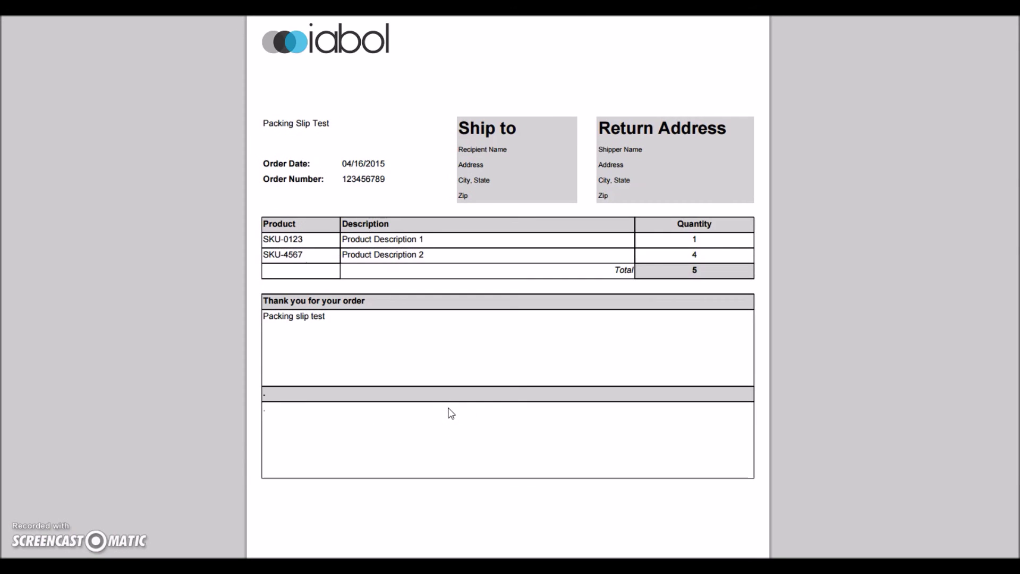